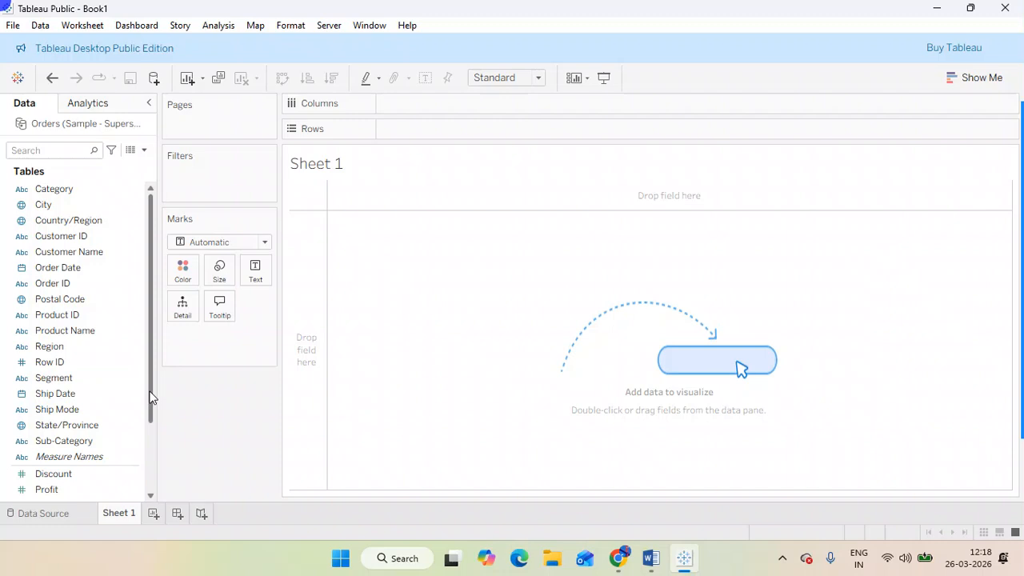
mouse_move(151, 402)
mouse_down()
mouse_move(151, 453)
mouse_move(152, 389)
mouse_up()
drag(151, 407, 153, 453)
scroll(158, 355, up, 2)
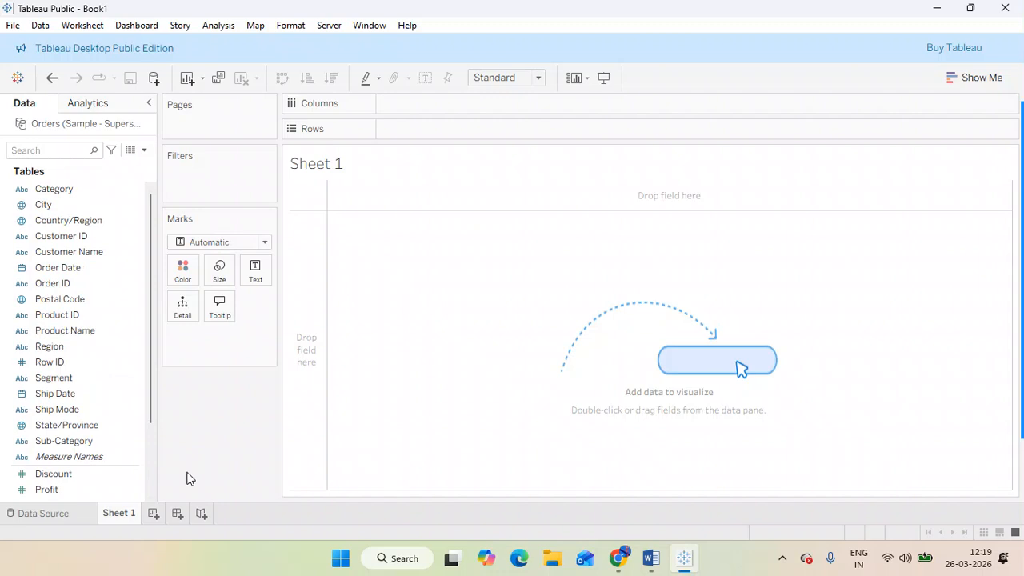
mouse_move(126, 518)
click(69, 283)
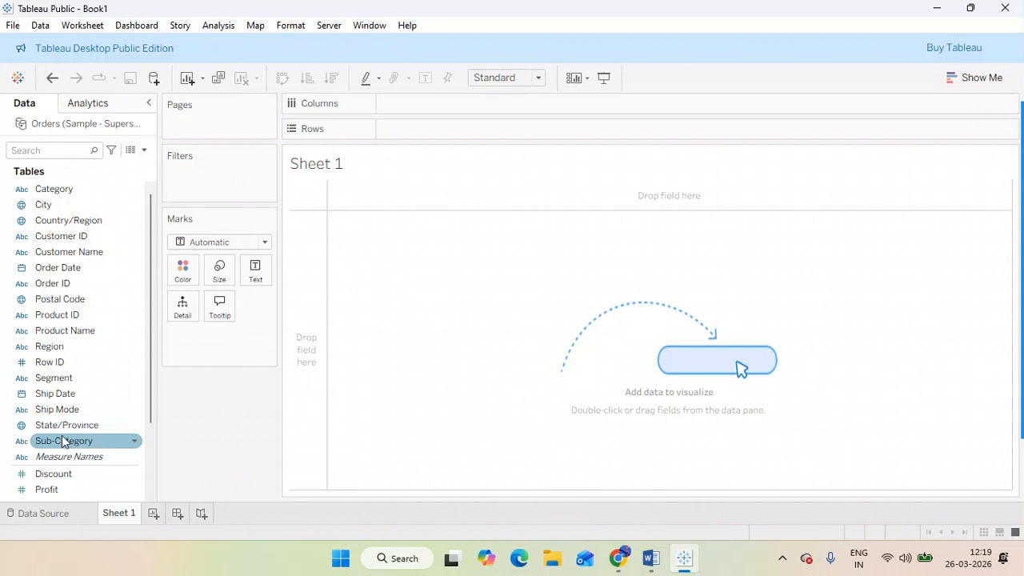
Step: Build a bar chart with Sub-Category in rows and Sales in columns, sorted by Sales in descending order
drag(66, 439, 483, 128)
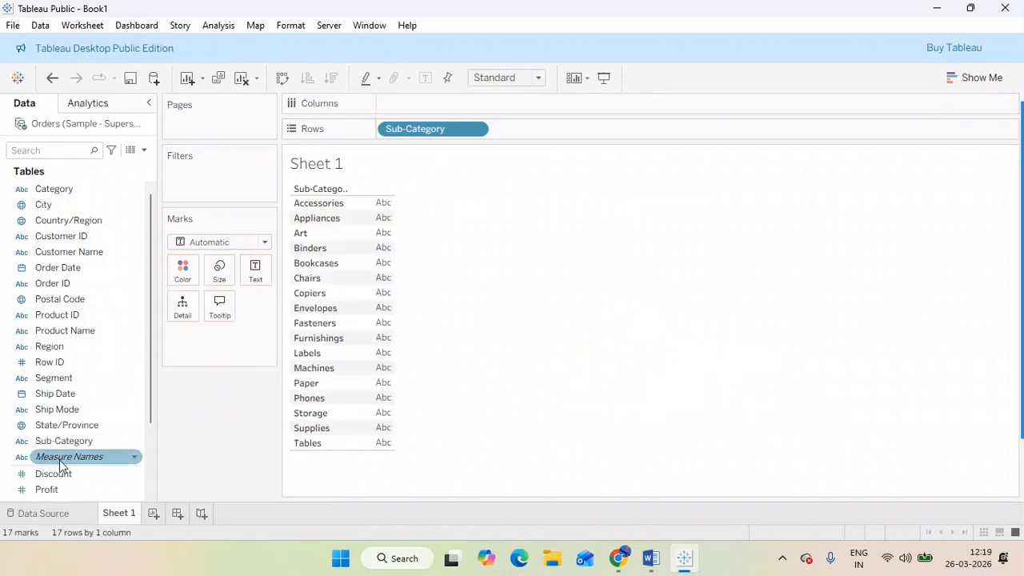
scroll(60, 460, down, 3)
drag(61, 425, 466, 97)
click(331, 79)
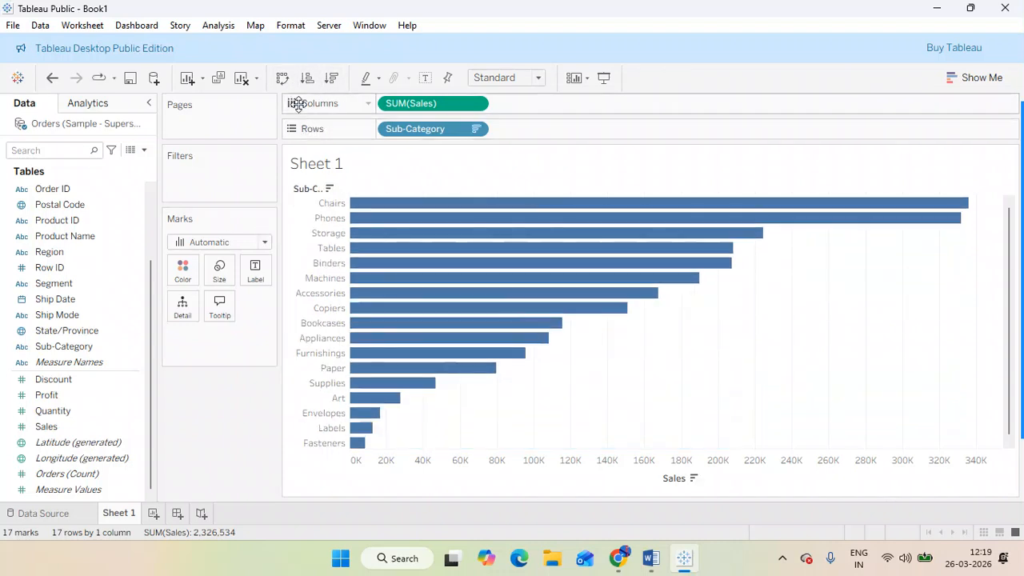
Step: Show the mark labels on the bars and color the bars by Sub-Category
click(424, 78)
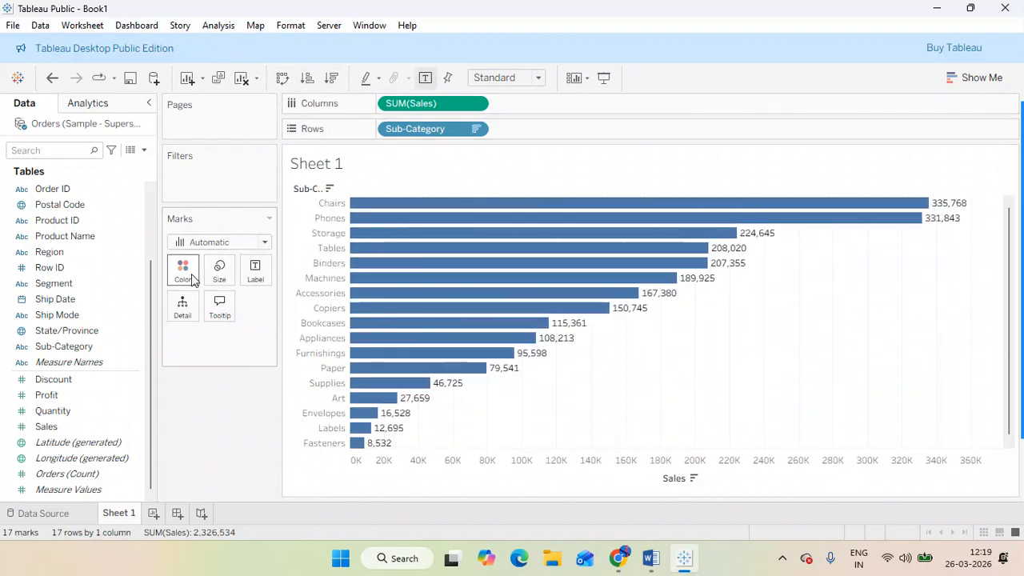
click(71, 342)
drag(70, 342, 196, 276)
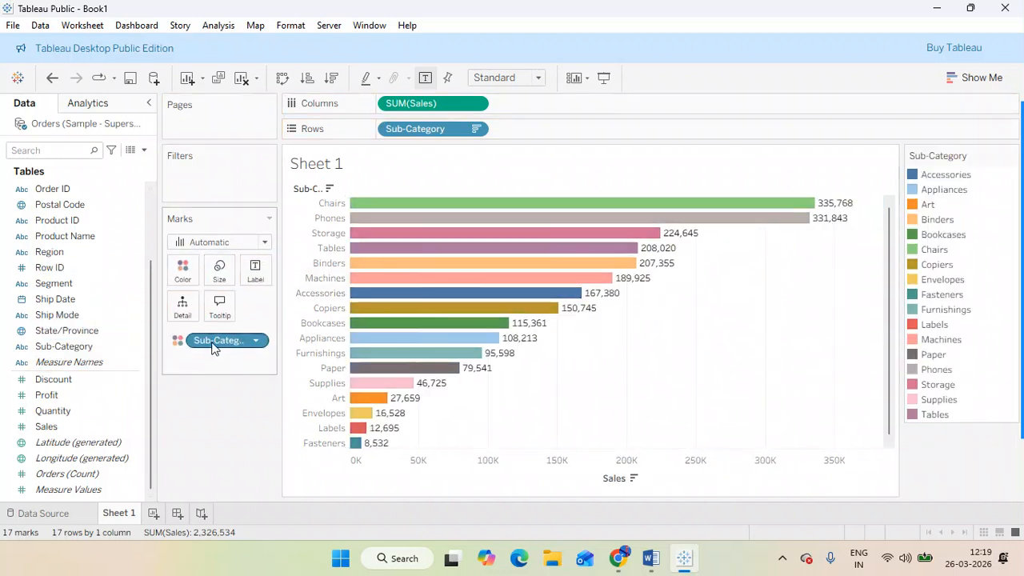
Step: Hide the Sub-Category color legend, the Sub-Category field label above the rows, and the Sales axis header
click(1011, 156)
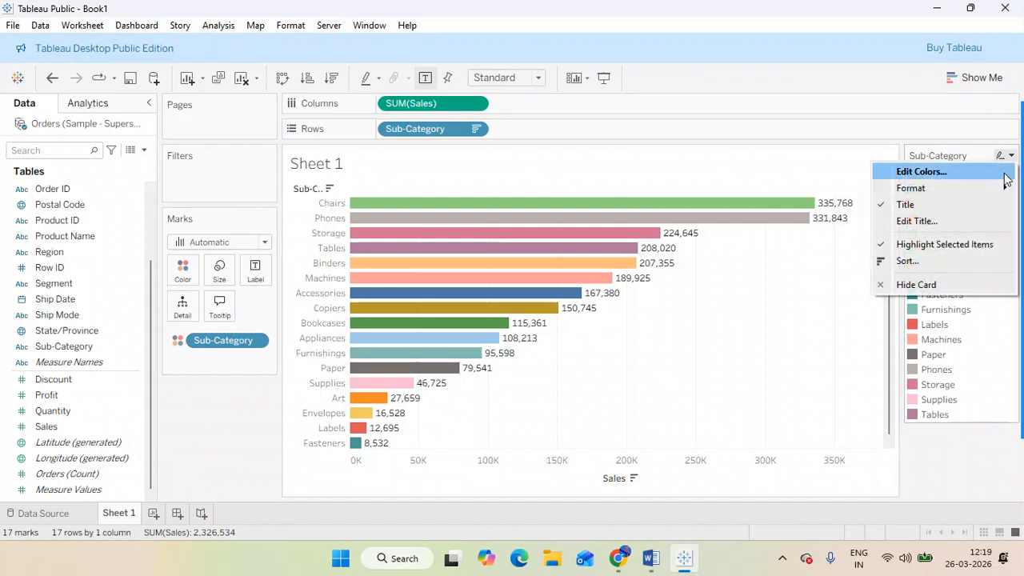
click(916, 284)
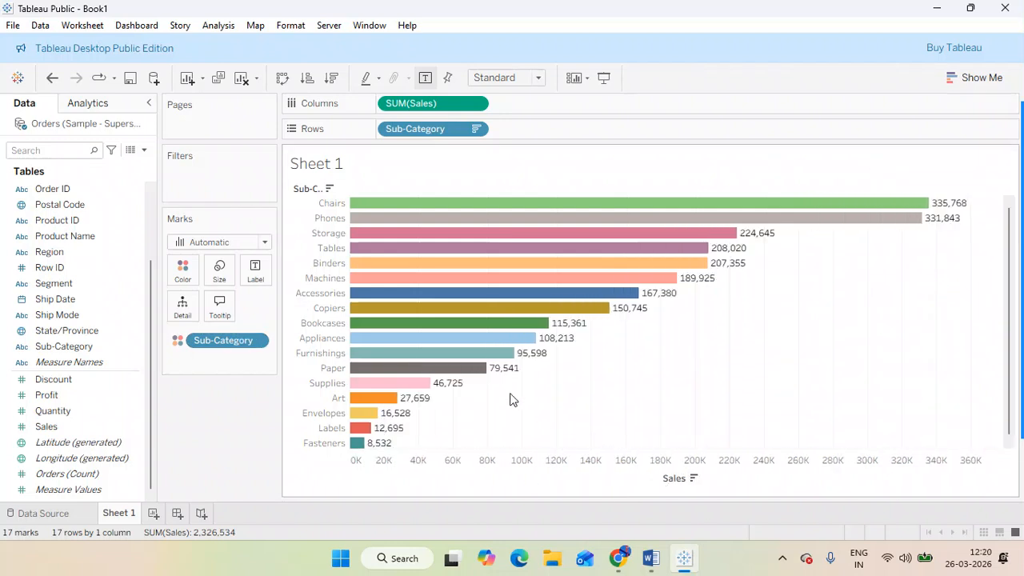
right_click(310, 197)
click(367, 347)
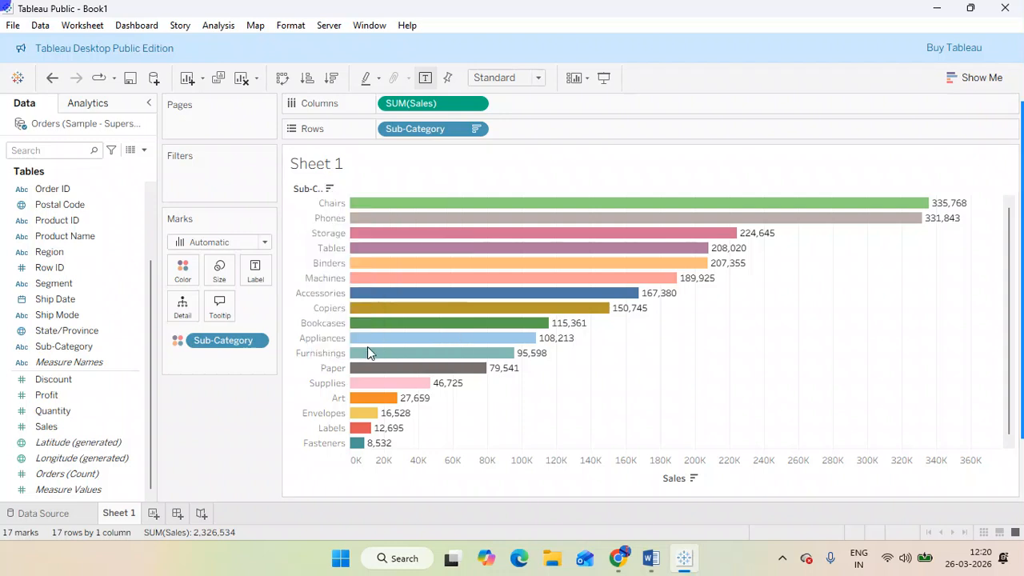
right_click(587, 464)
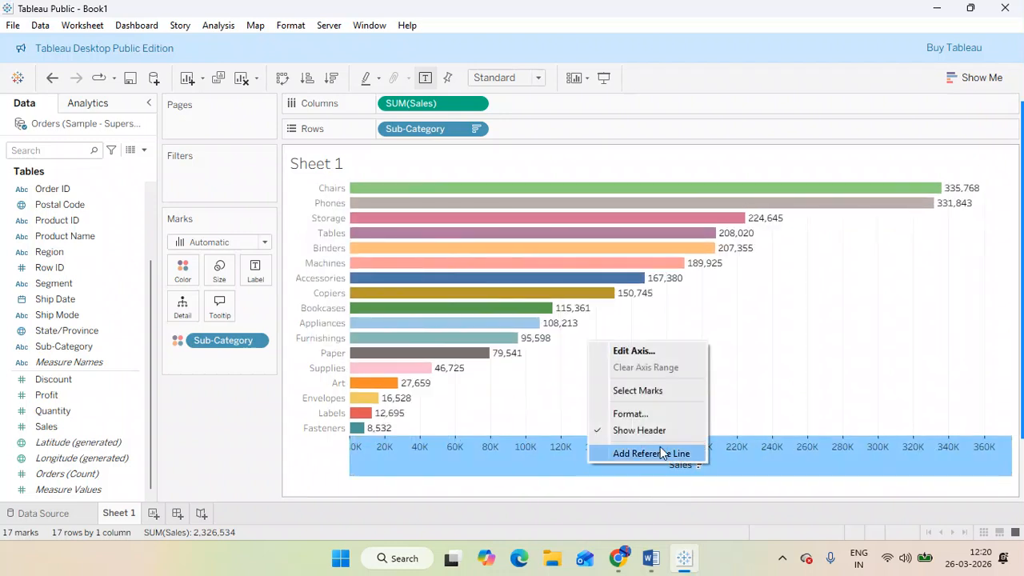
click(641, 432)
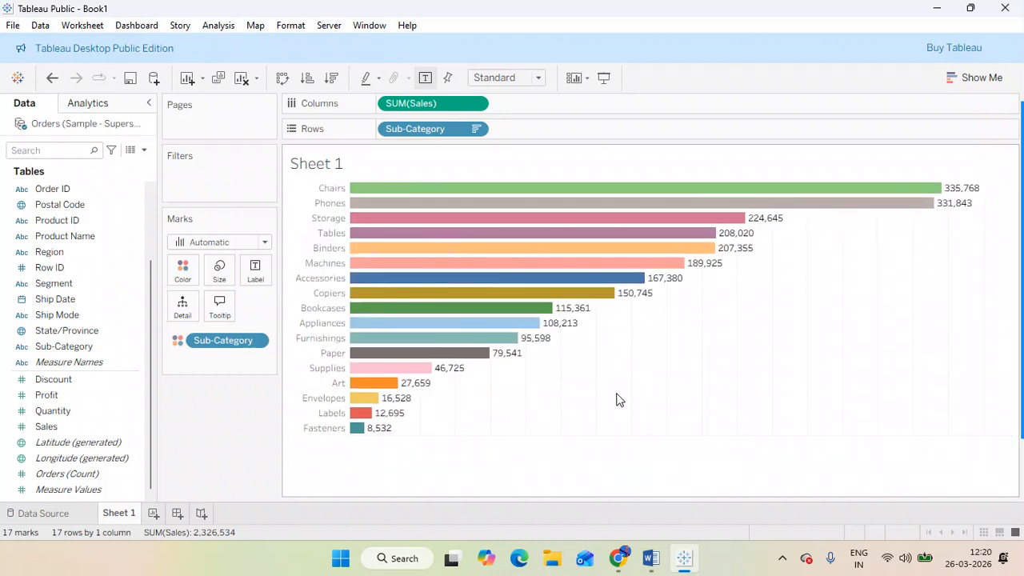
Step: Fit the bar chart to Entire View and rename the worksheet as Bar
click(534, 77)
click(514, 140)
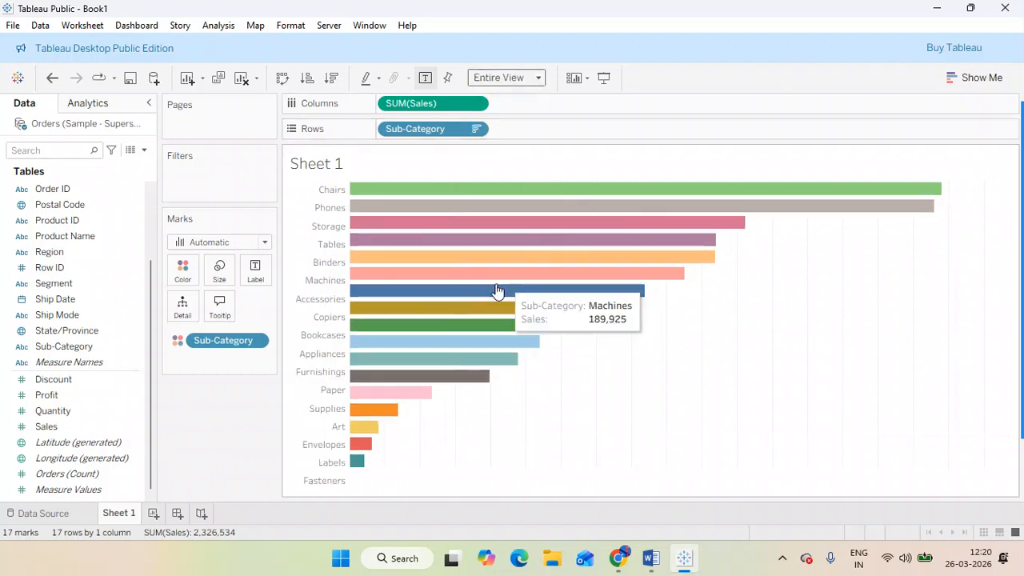
double_click(317, 166)
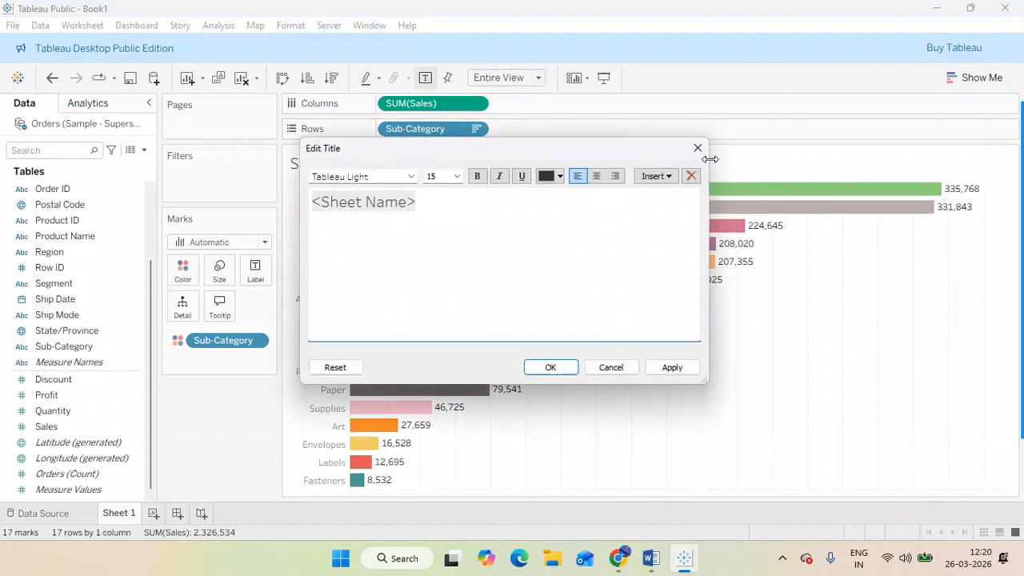
click(698, 149)
double_click(130, 511)
text(Ba)
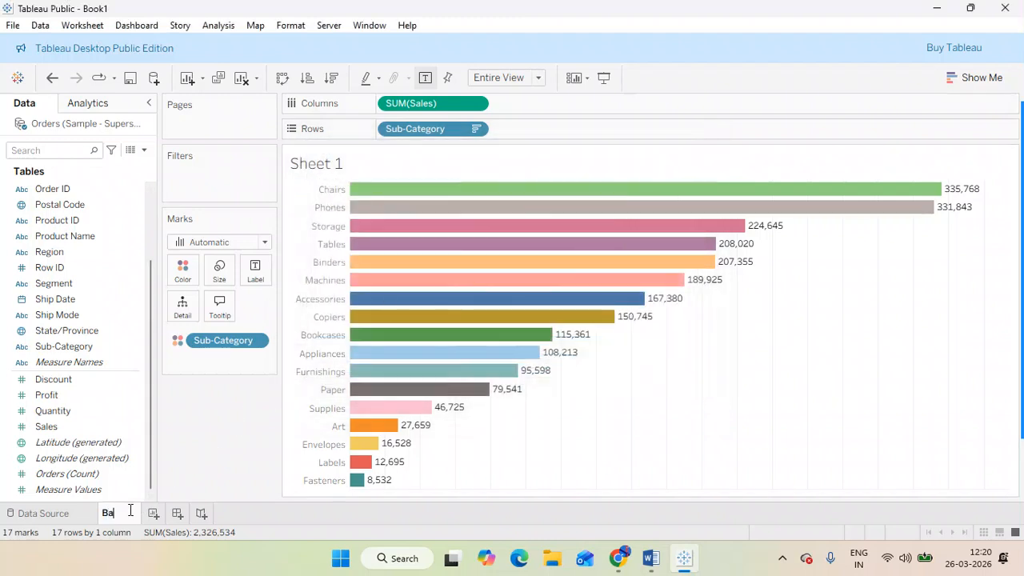
text(r)
key(Return)
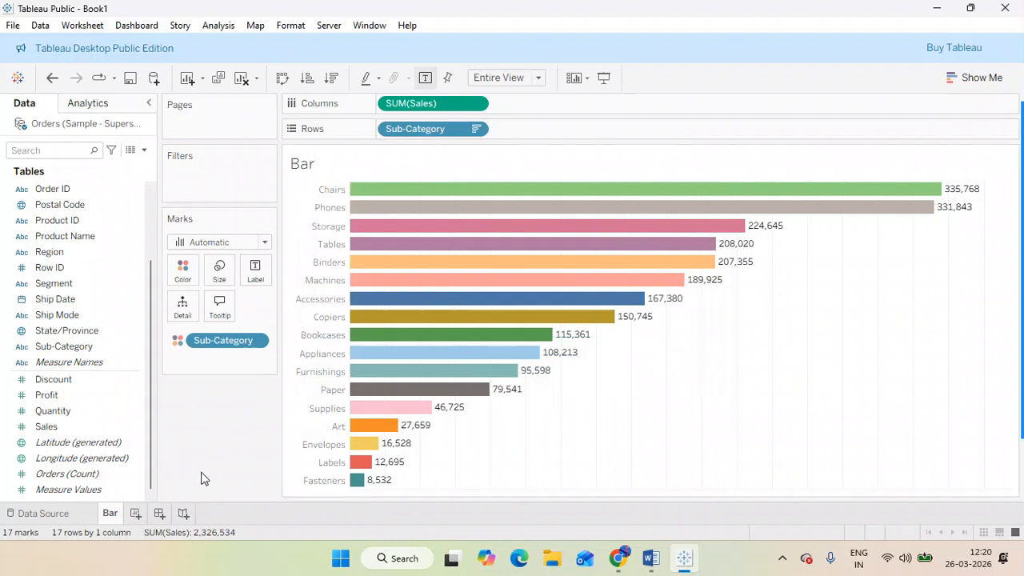
Step: Add a new worksheet and create a pie chart of Sales by Region on it
click(137, 515)
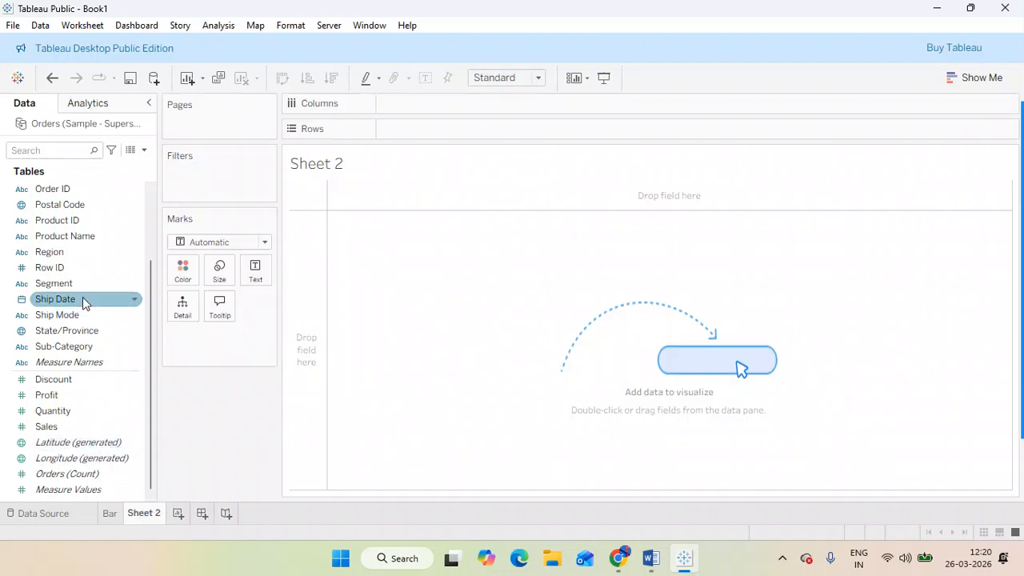
drag(91, 241, 480, 124)
drag(64, 428, 498, 103)
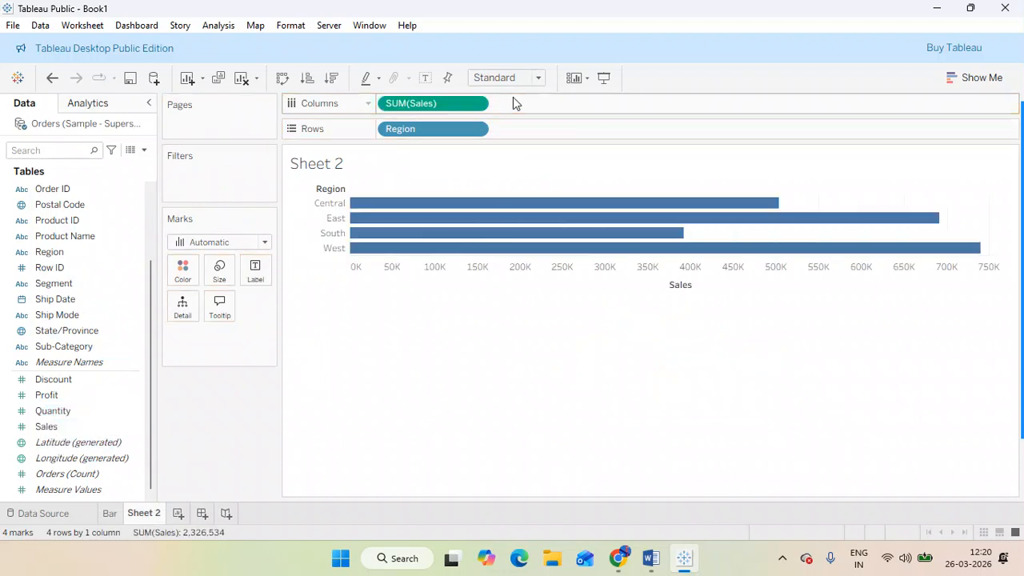
click(971, 78)
click(973, 168)
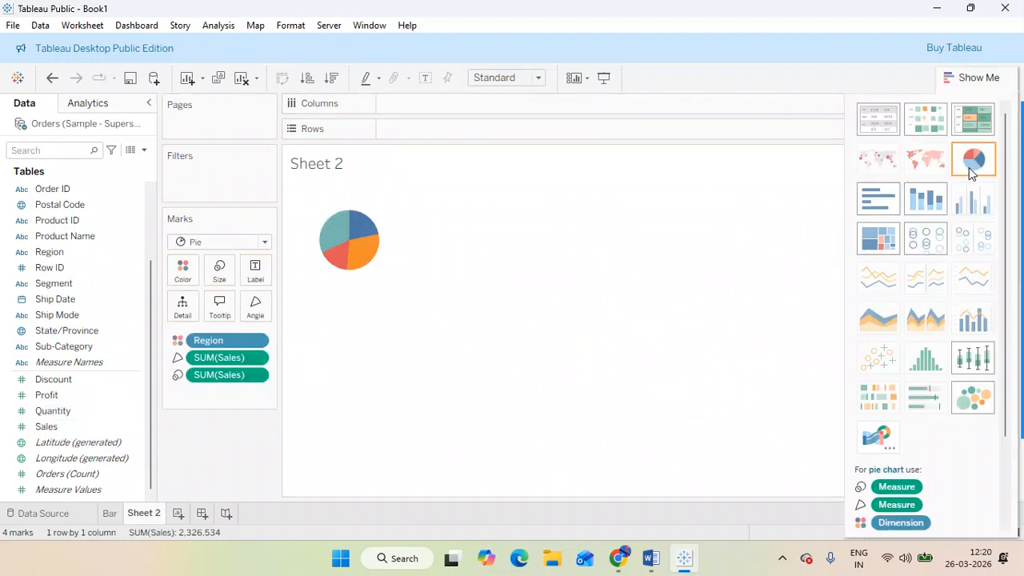
Step: Fit the pie chart to Entire View and hide its Region and SUM(Sales) legends
click(500, 78)
click(507, 140)
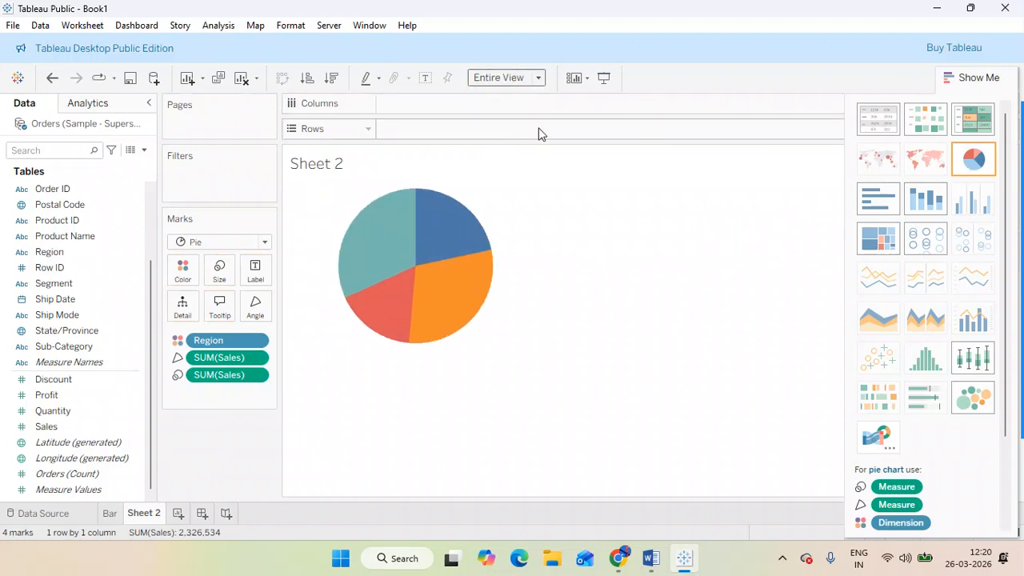
click(987, 75)
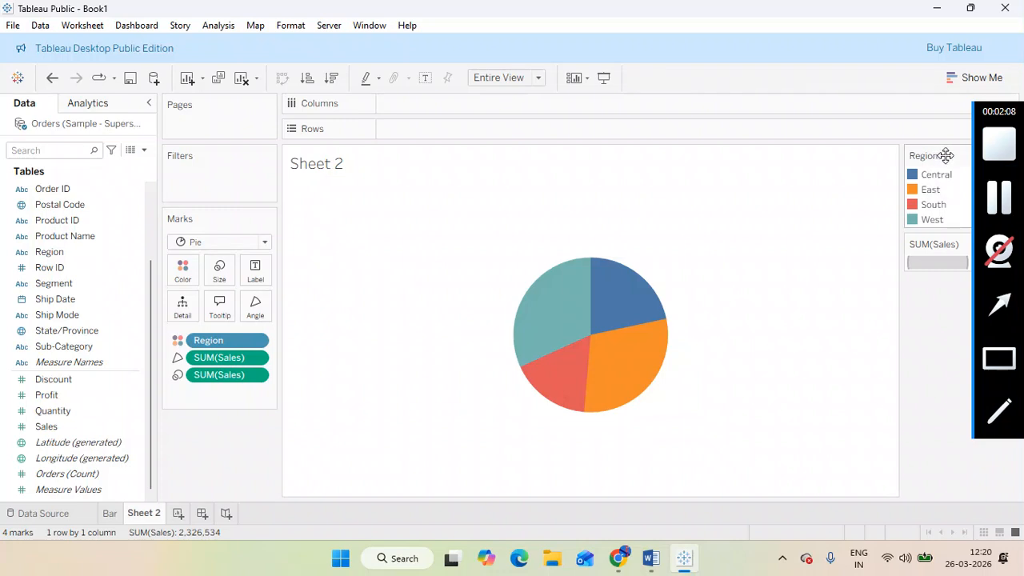
click(1012, 157)
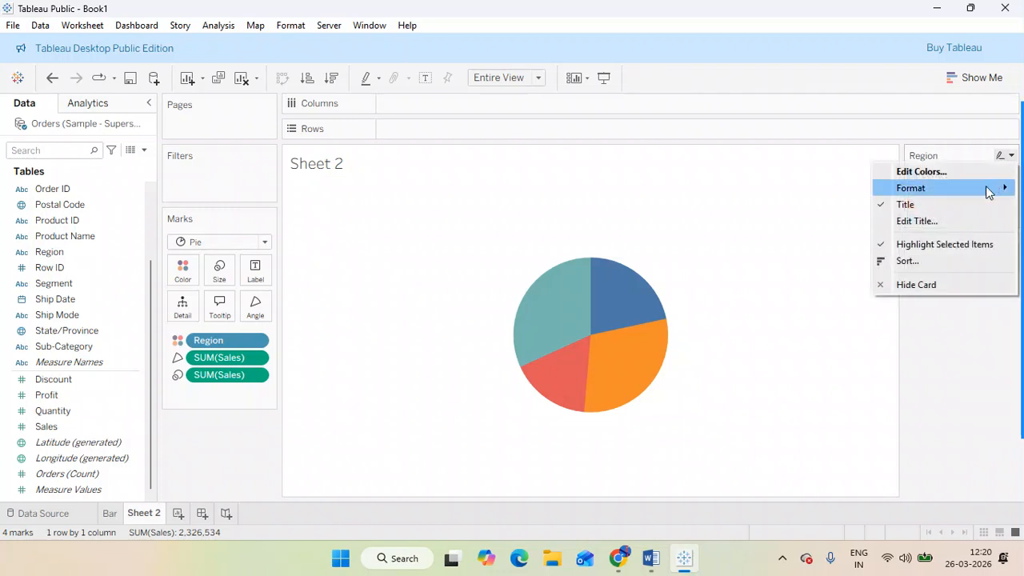
click(915, 283)
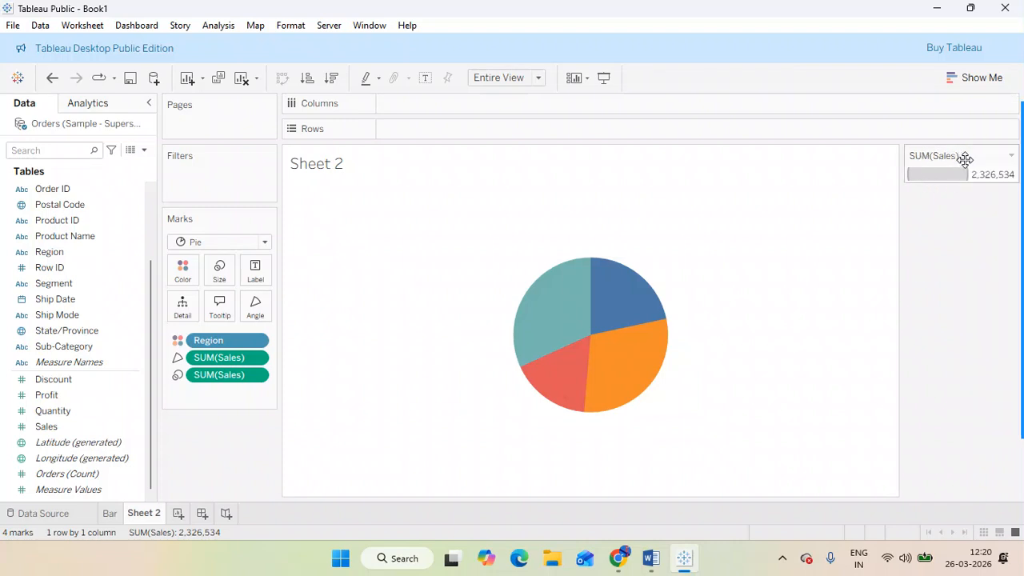
click(1012, 156)
click(967, 244)
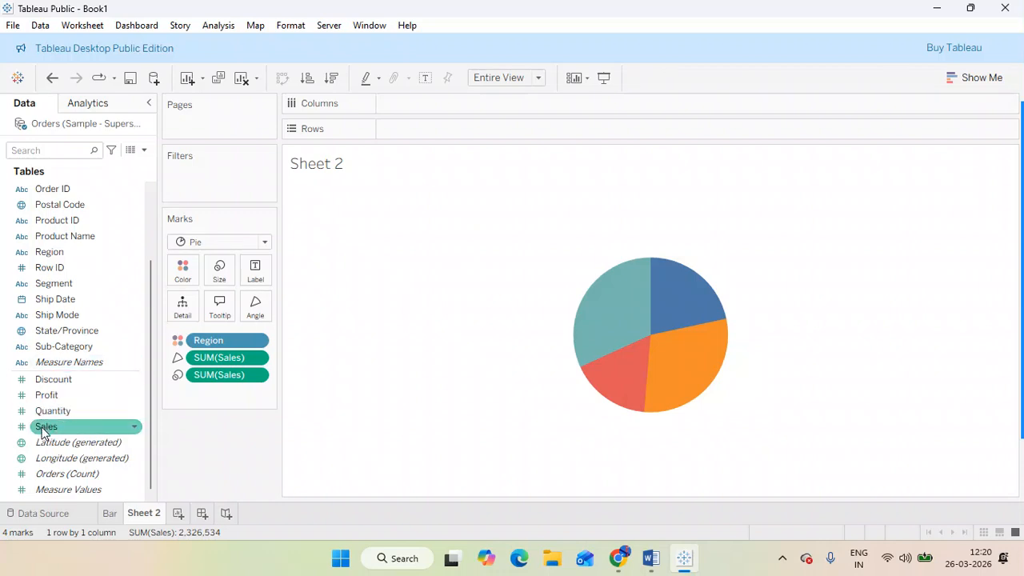
Step: Label the pie slices with Sales and Region, showing the Sales label as Percent of Total
drag(44, 432, 256, 272)
drag(78, 254, 255, 273)
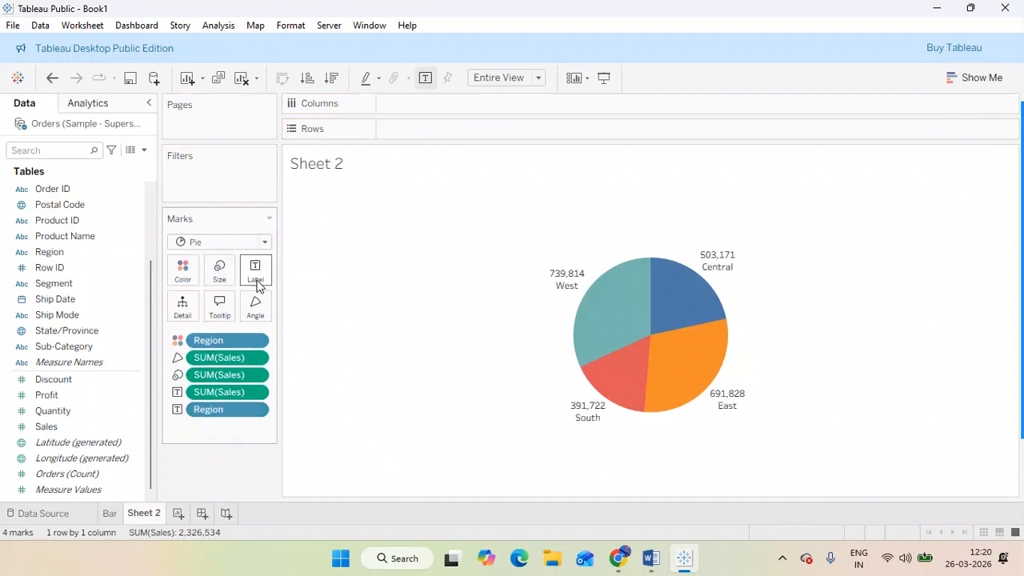
click(258, 392)
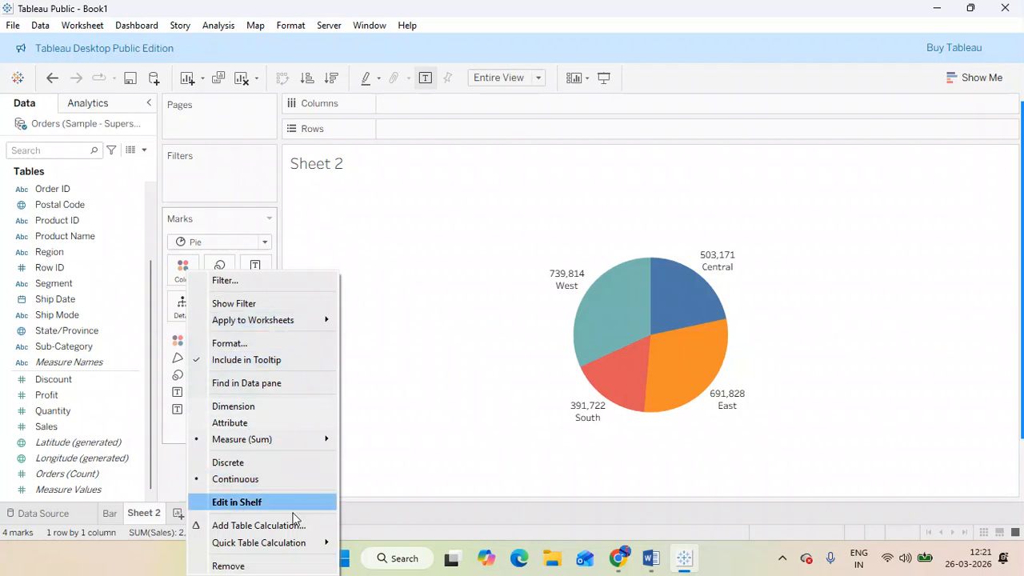
mouse_move(320, 543)
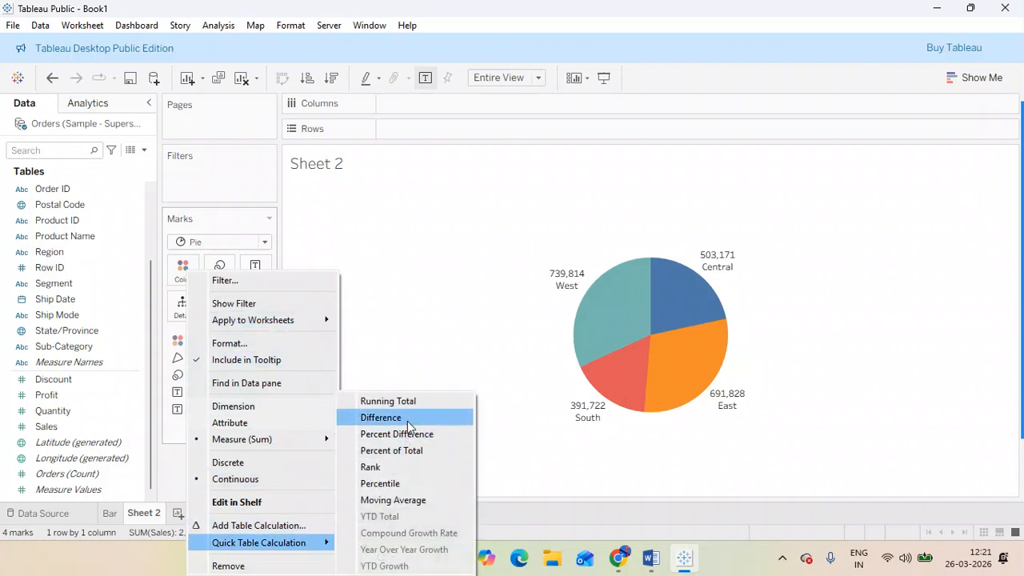
click(404, 450)
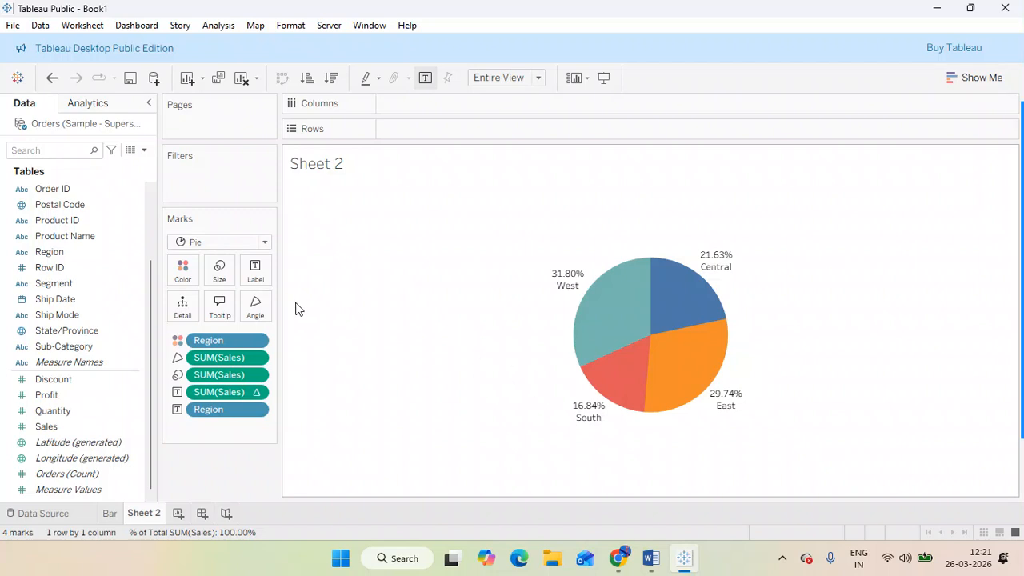
Step: Assign the Traffic Light color palette to the pie chart's regions
click(184, 272)
click(249, 318)
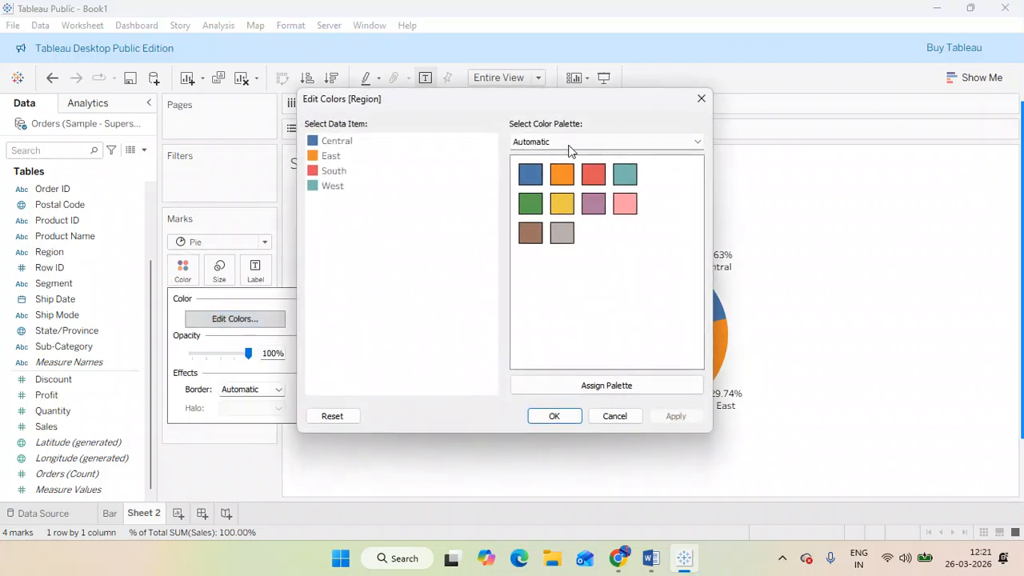
click(575, 144)
click(589, 245)
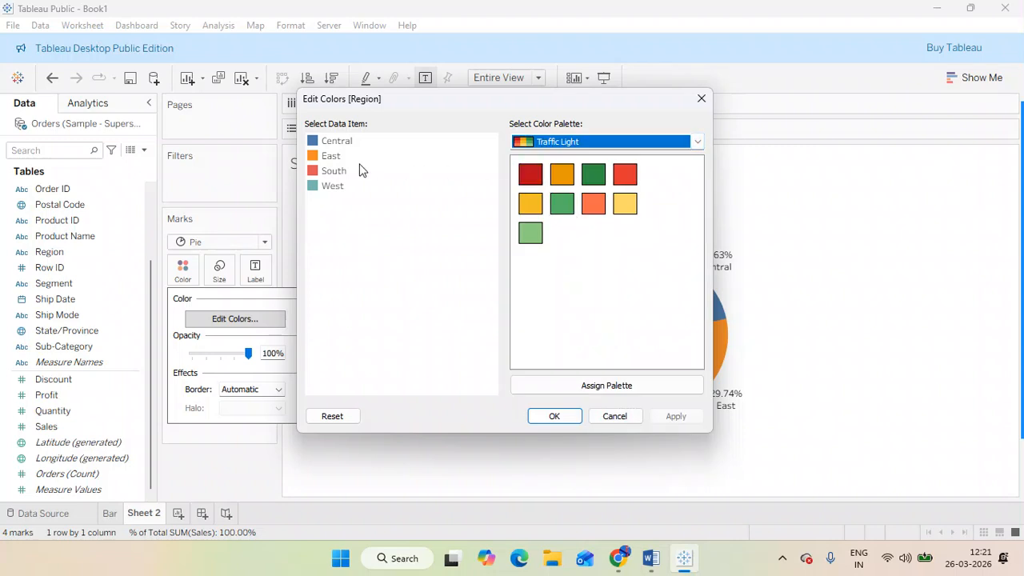
click(606, 385)
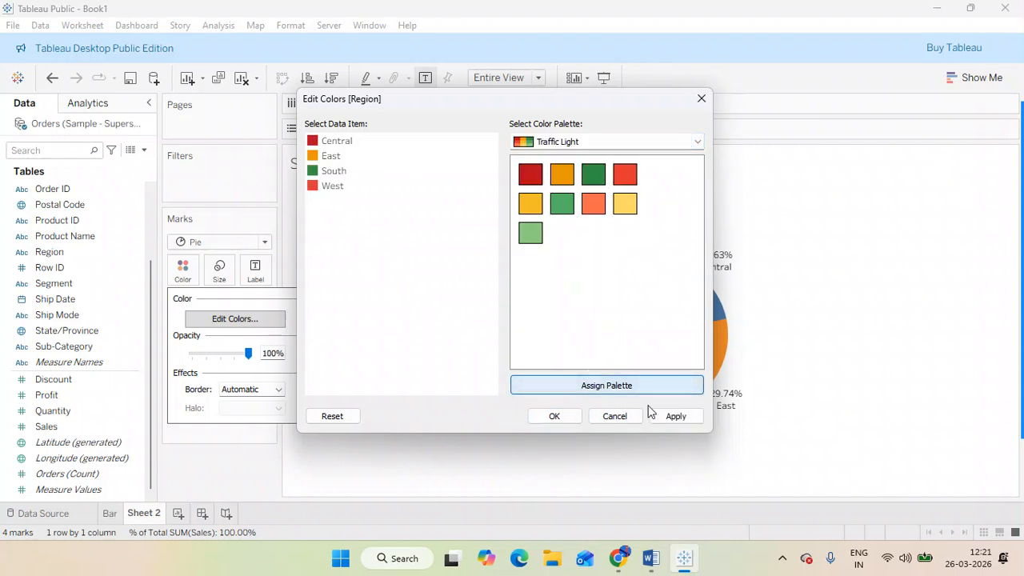
click(675, 416)
click(555, 416)
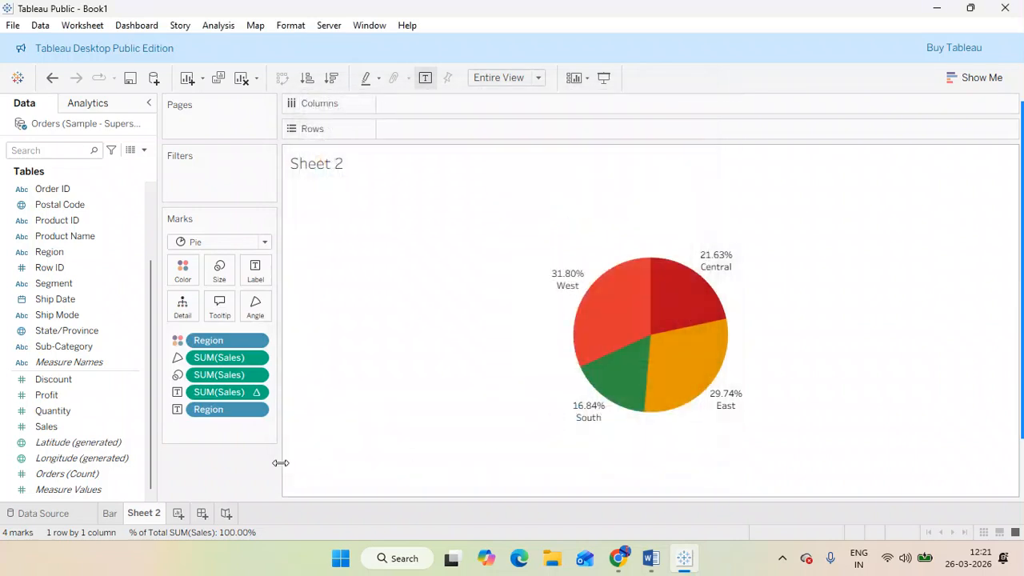
Step: Assign the Summer color palette to the pie chart's regions
click(182, 272)
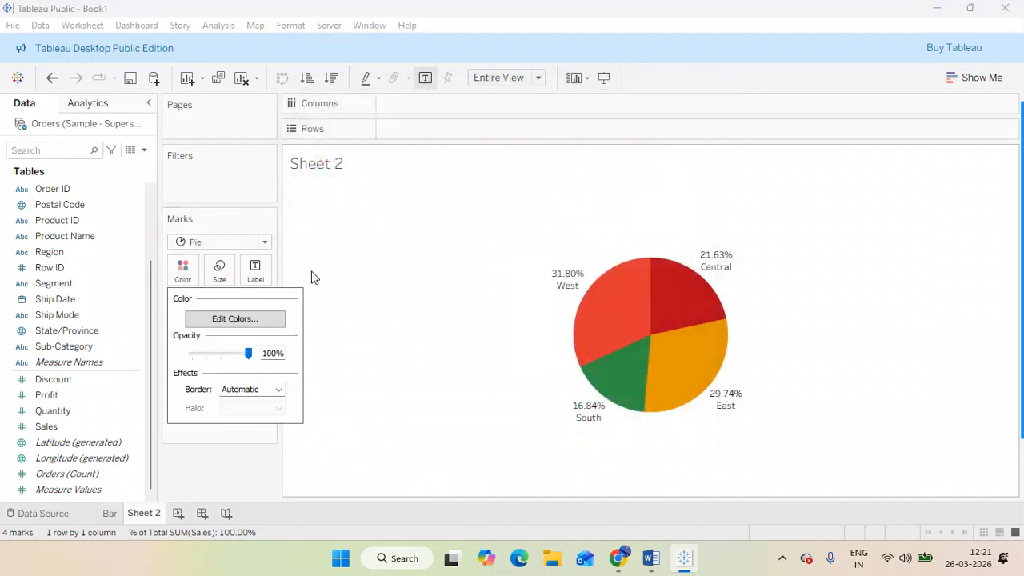
click(215, 320)
click(571, 142)
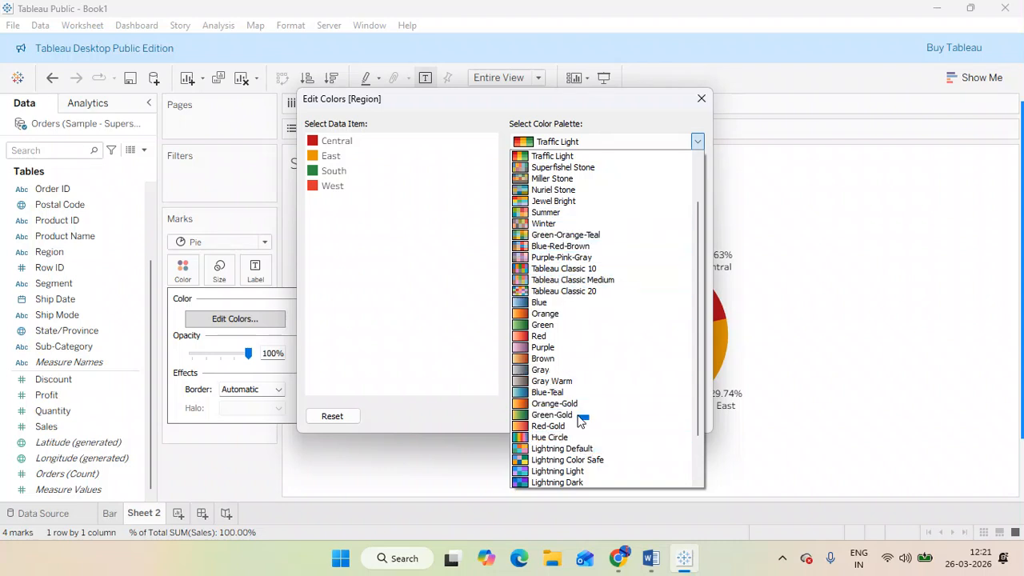
click(561, 212)
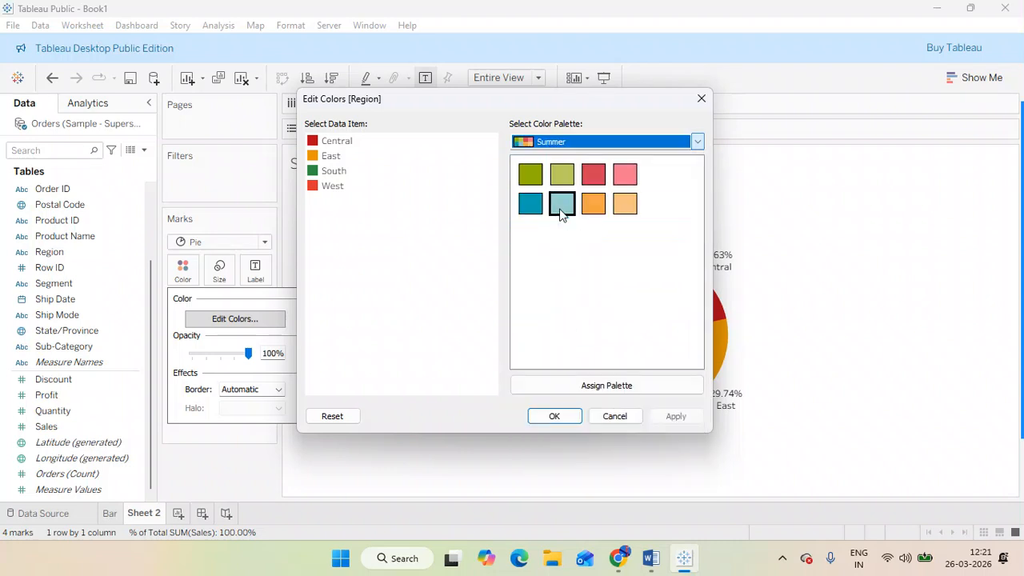
click(606, 385)
click(674, 417)
click(556, 417)
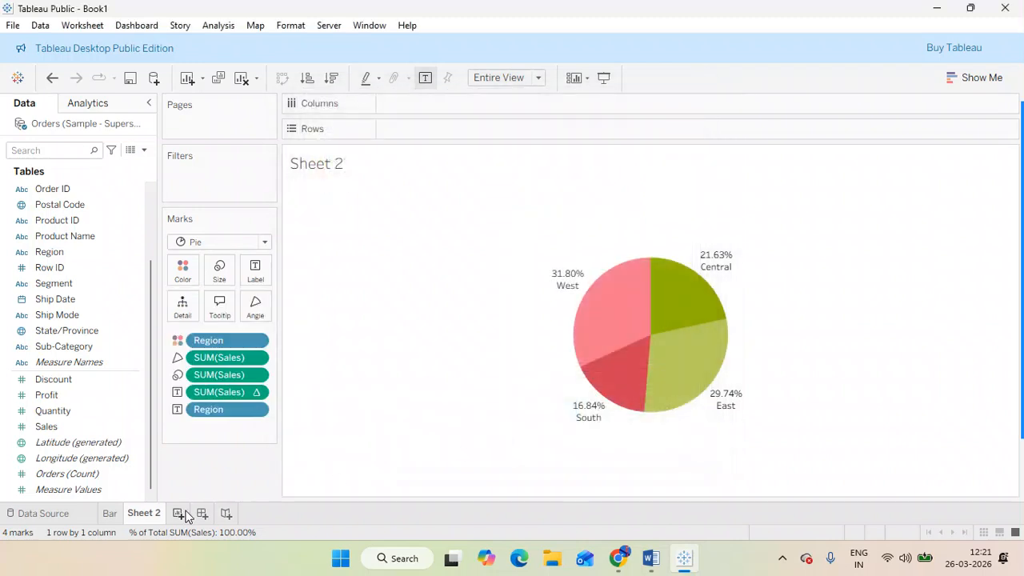
Step: Rename the pie chart's worksheet as Pie
double_click(152, 513)
text(Pie)
key(Return)
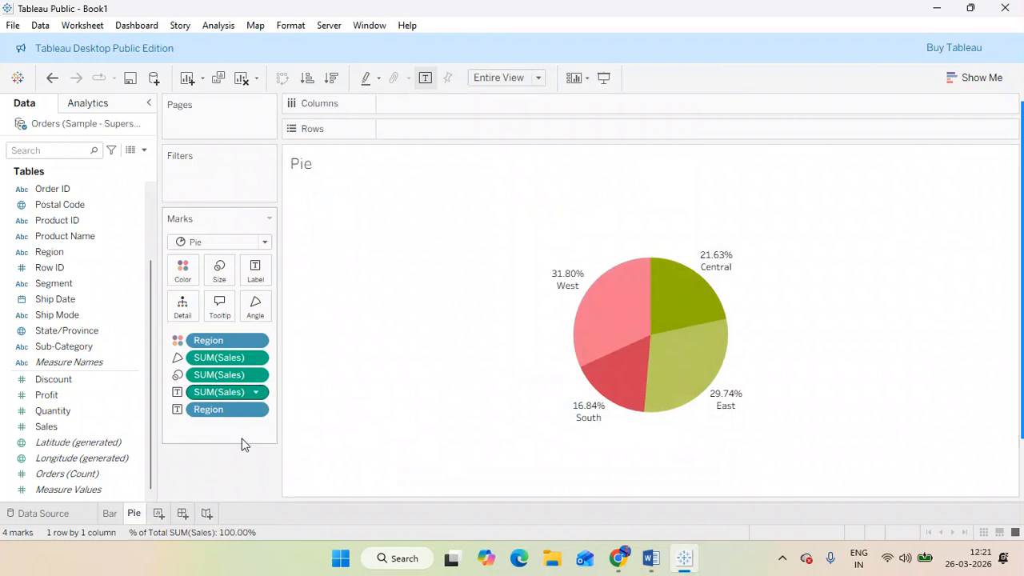
Step: Build a continuous area chart of Sales by year of Ship Date on a new worksheet
click(159, 513)
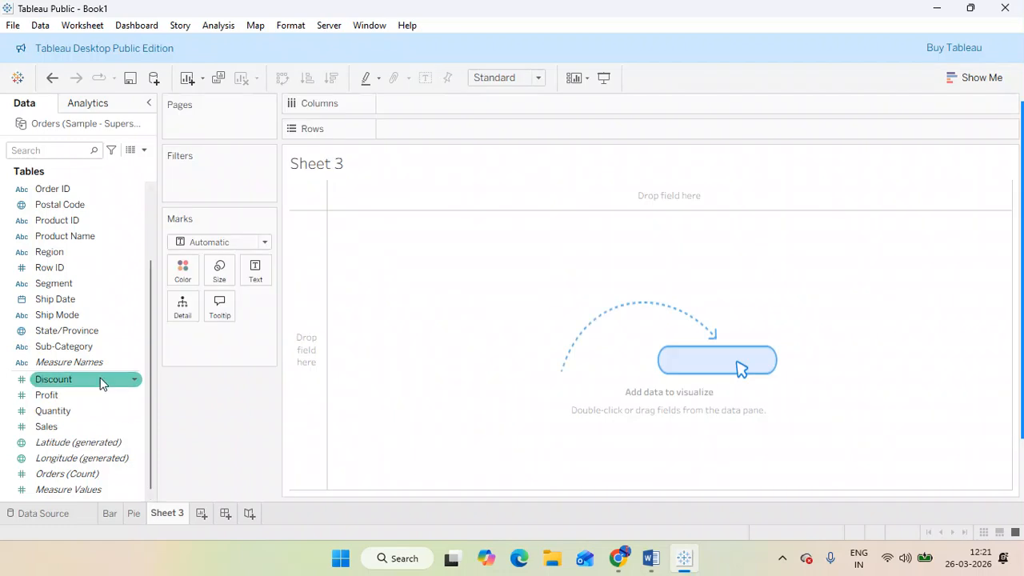
drag(66, 298, 398, 136)
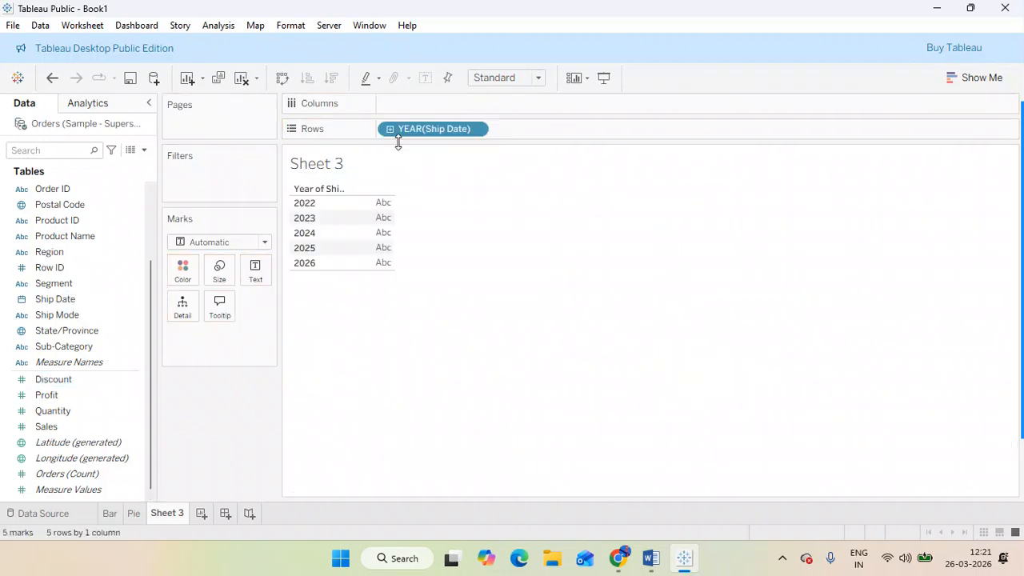
drag(70, 436, 460, 109)
click(973, 78)
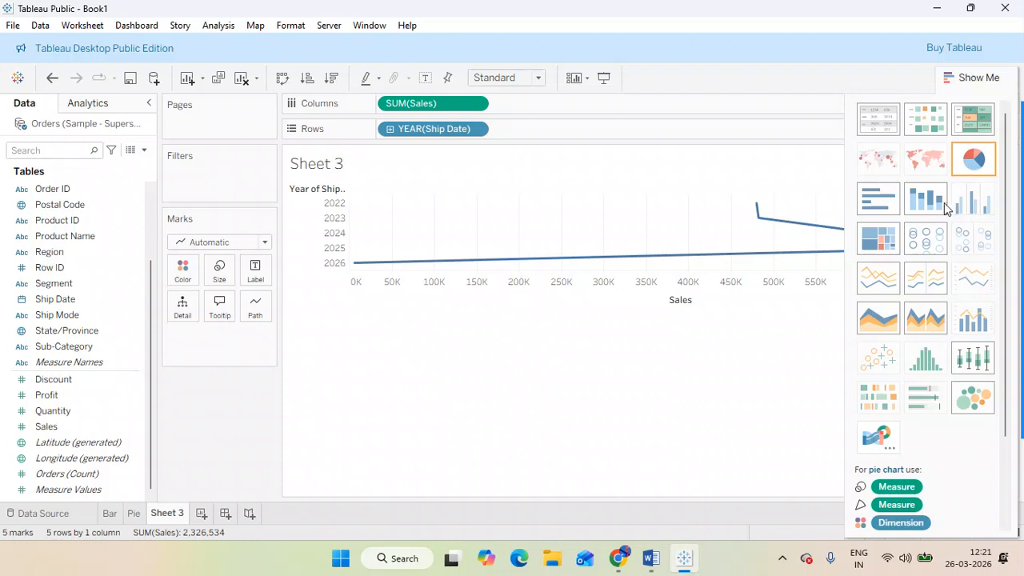
click(880, 311)
click(977, 78)
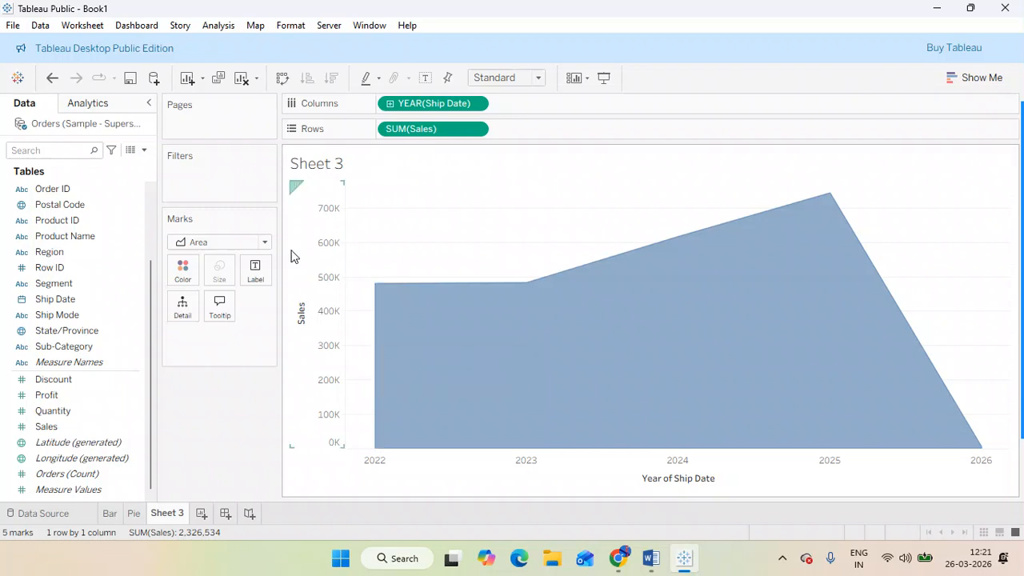
Step: Rename the area chart's worksheet as Area
double_click(177, 513)
text(Ar)
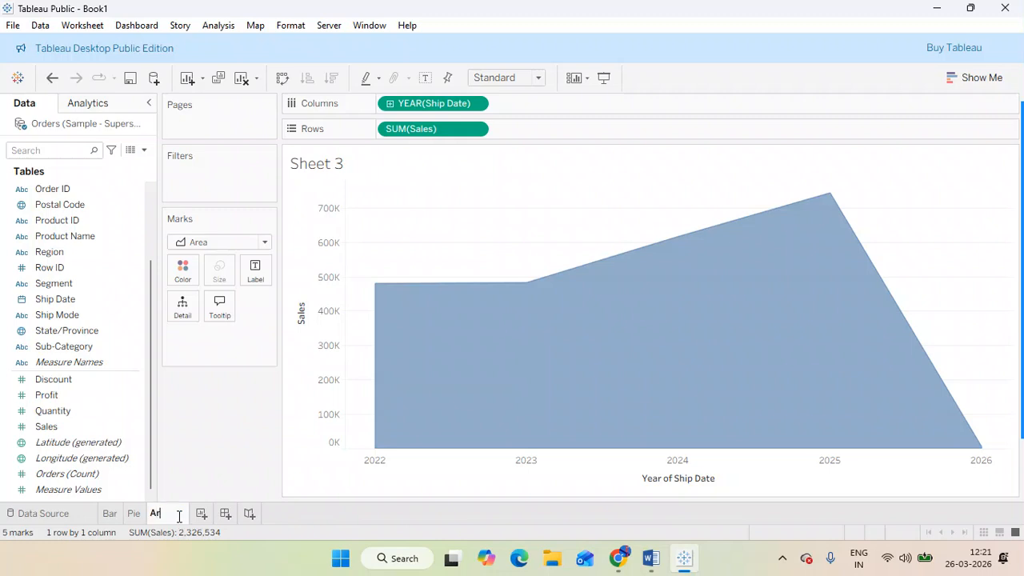
text(ea)
key(Return)
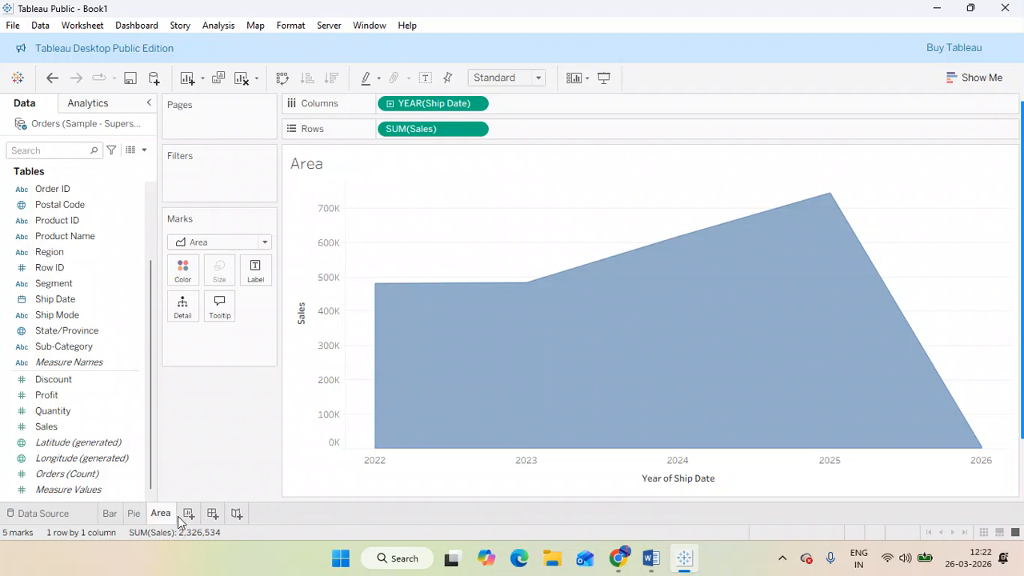
Step: Review the finished charts on the Bar, Pie and Area worksheets
click(113, 520)
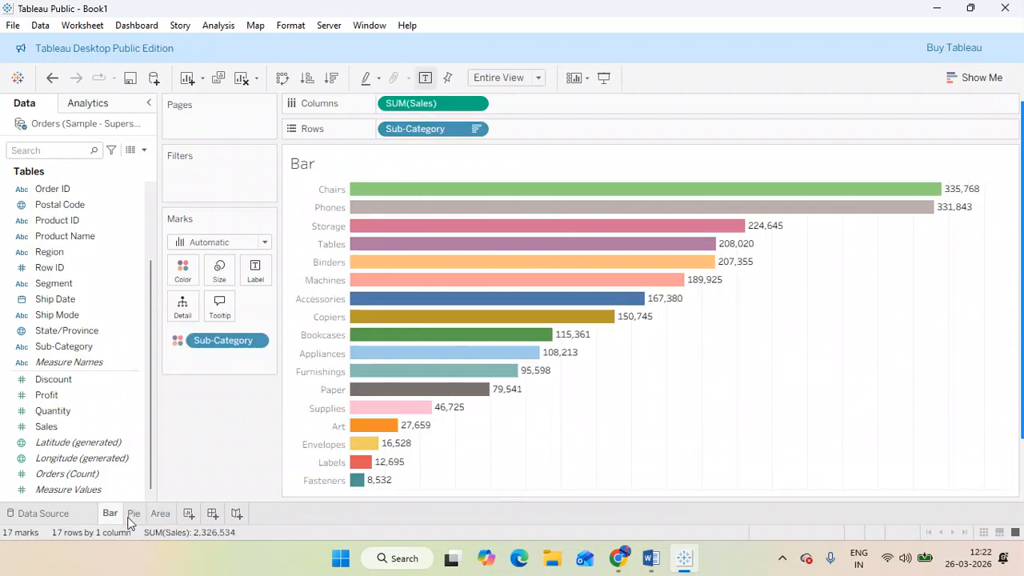
click(134, 520)
click(134, 514)
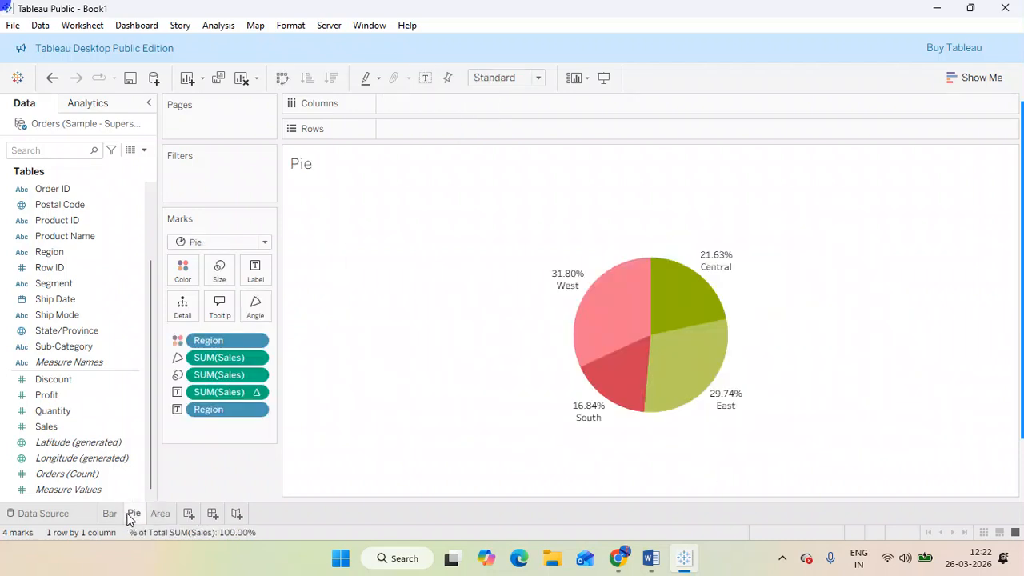
click(111, 514)
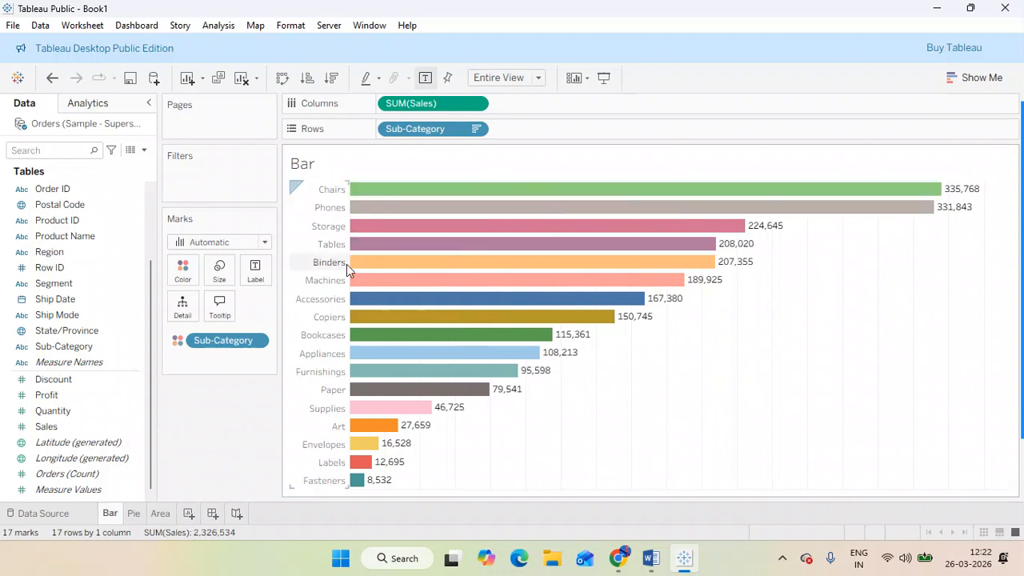
click(134, 514)
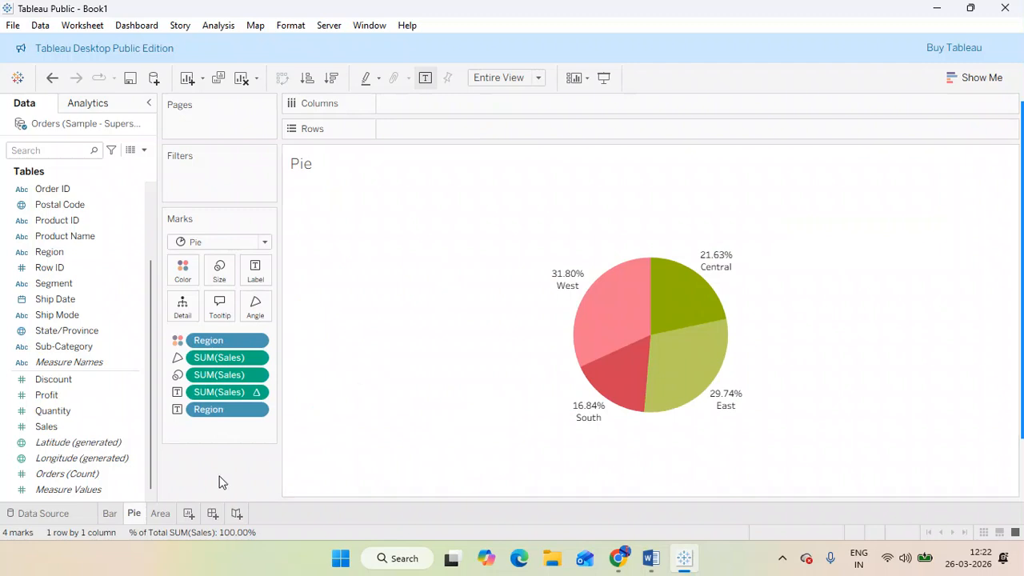
click(160, 513)
mouse_move(504, 298)
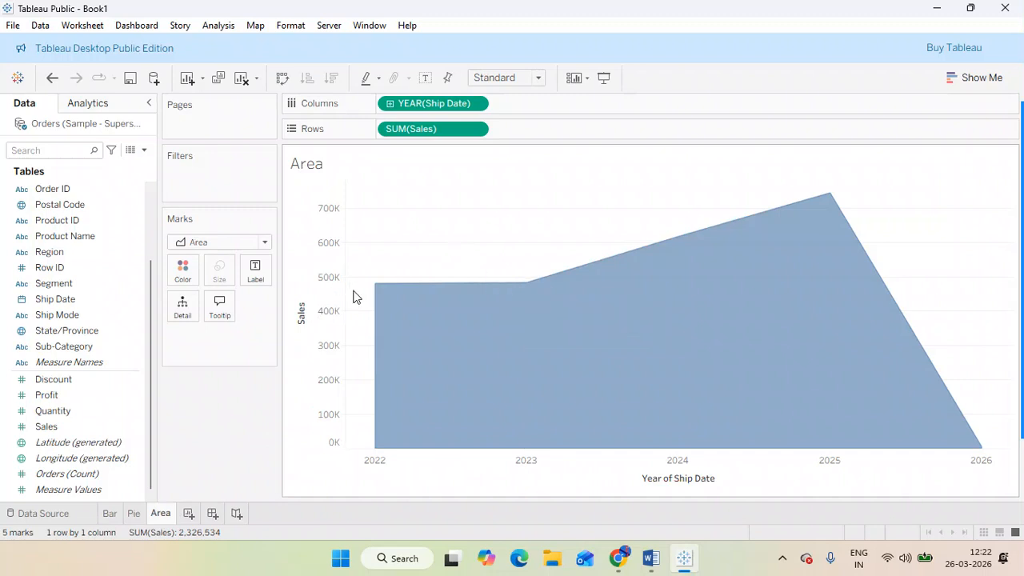
mouse_move(871, 419)
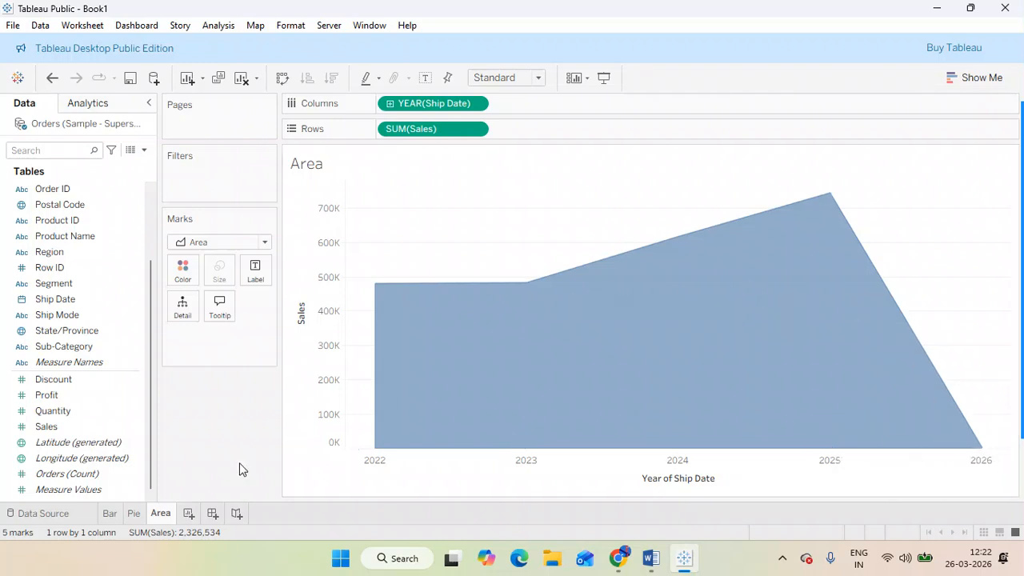
Step: Create a dashboard with a vertical container and stack the Pie, Area and Bar sheets in it from top to bottom
click(213, 514)
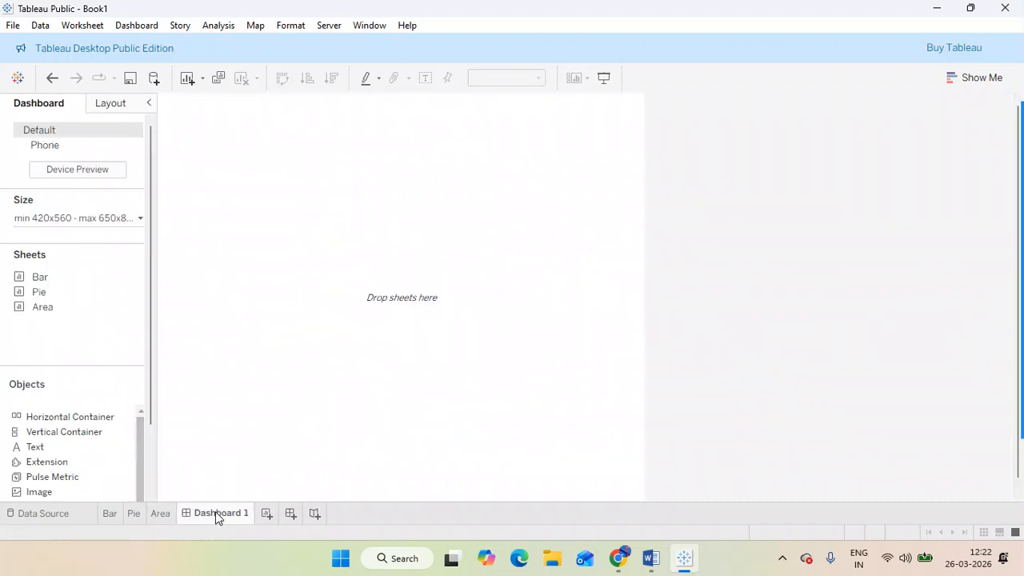
drag(57, 431, 317, 301)
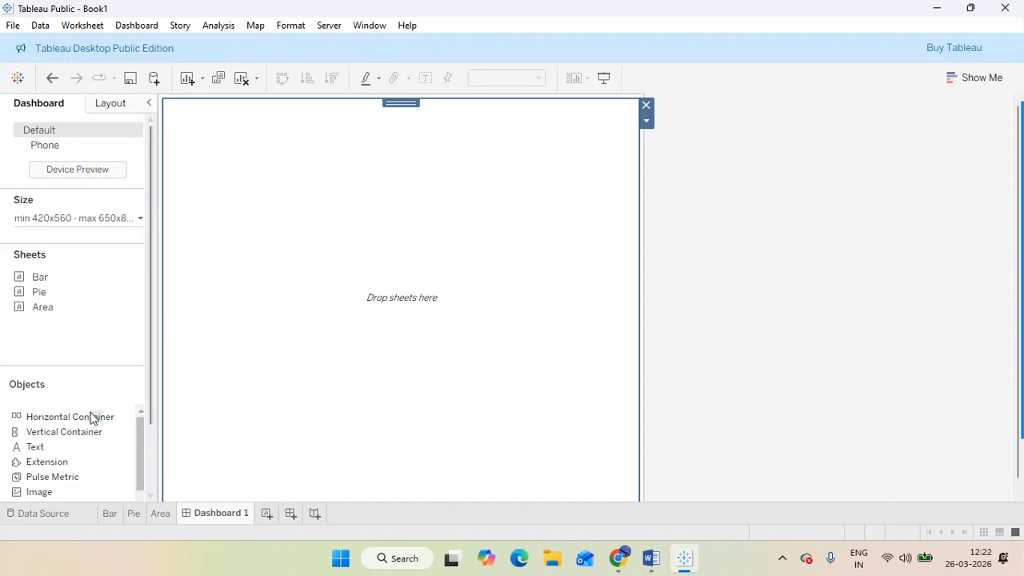
drag(43, 280, 229, 259)
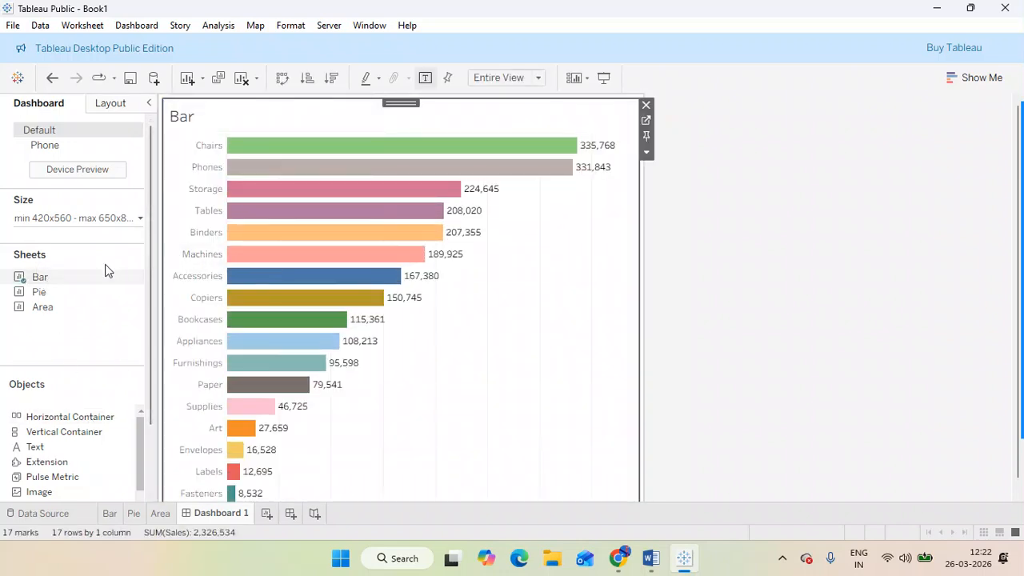
drag(48, 287, 324, 181)
drag(40, 307, 376, 142)
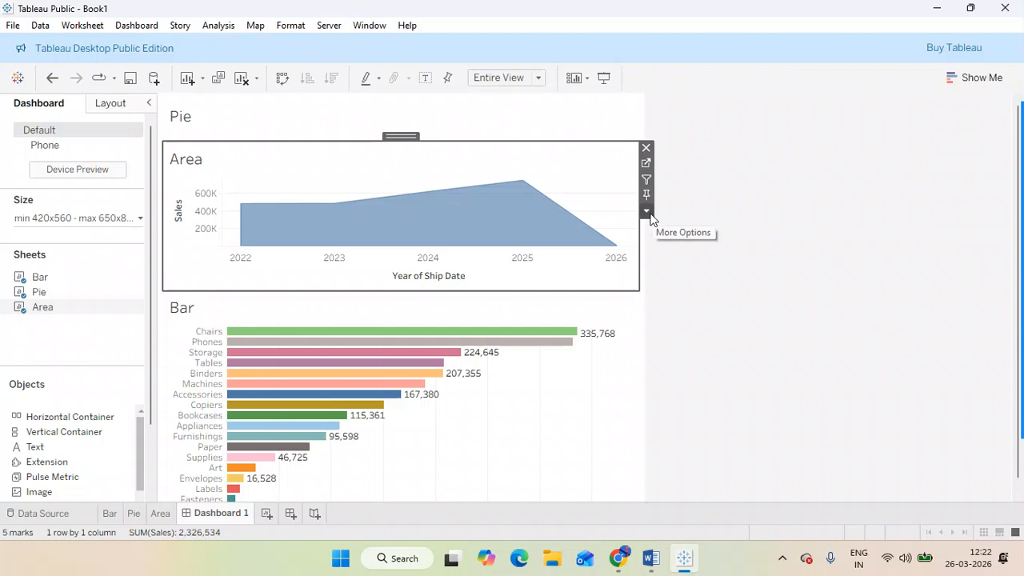
Step: Select the vertical container that holds the three charts, starting from the Area chart
mouse_move(528, 335)
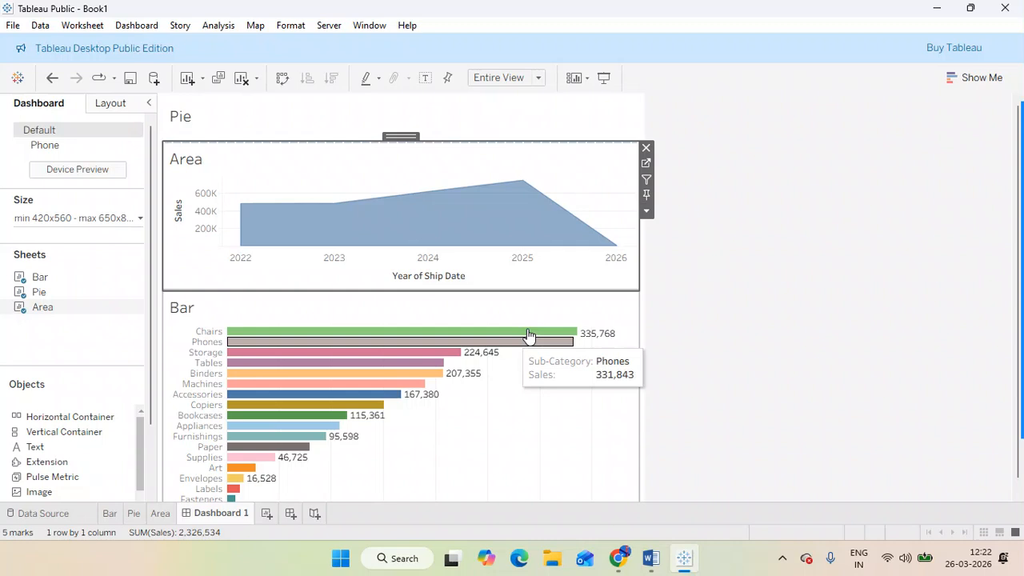
click(646, 213)
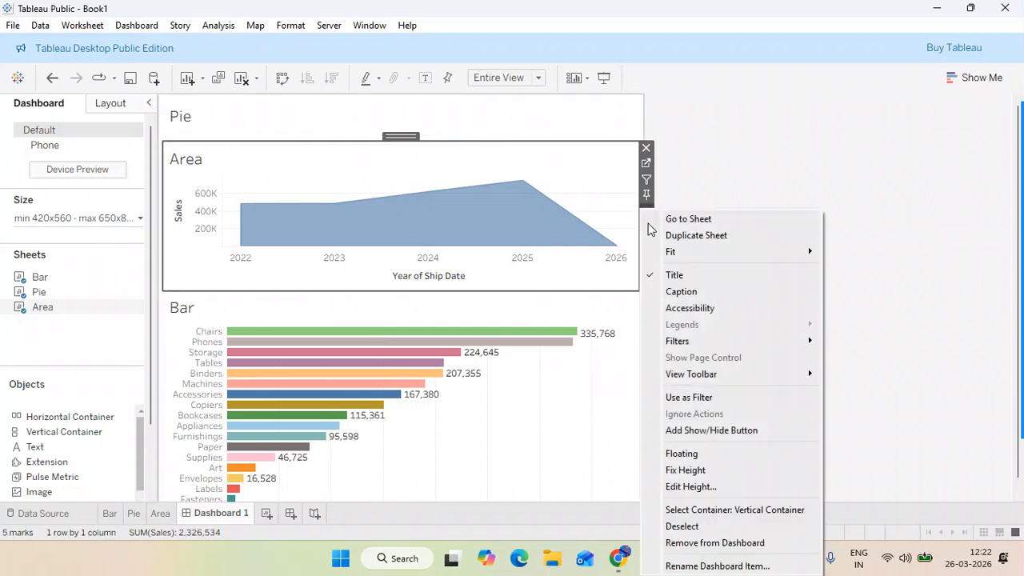
click(720, 510)
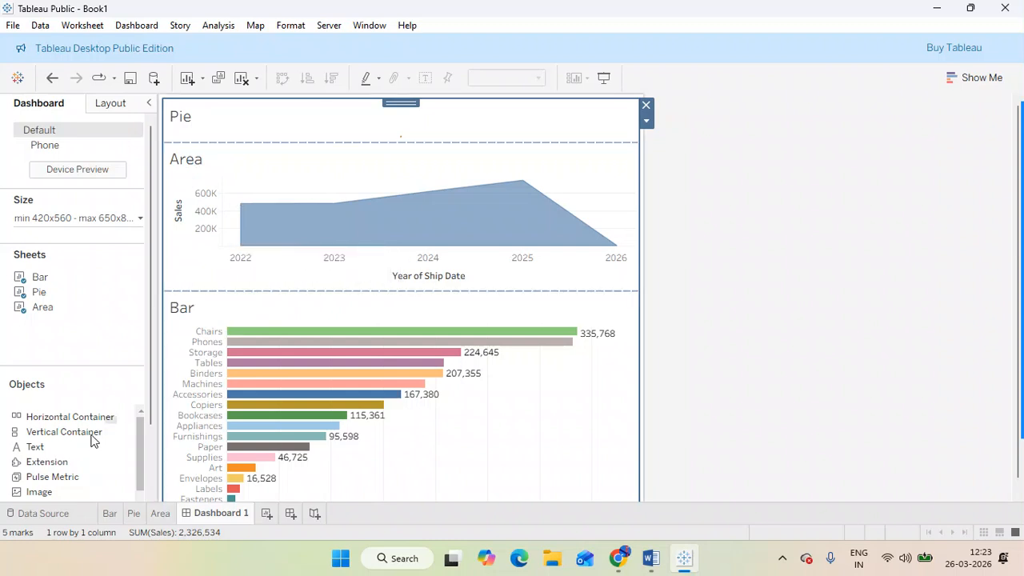
Step: Show the dashboard title and replace its text with "Swapping of Visuals"
scroll(88, 445, down, 3)
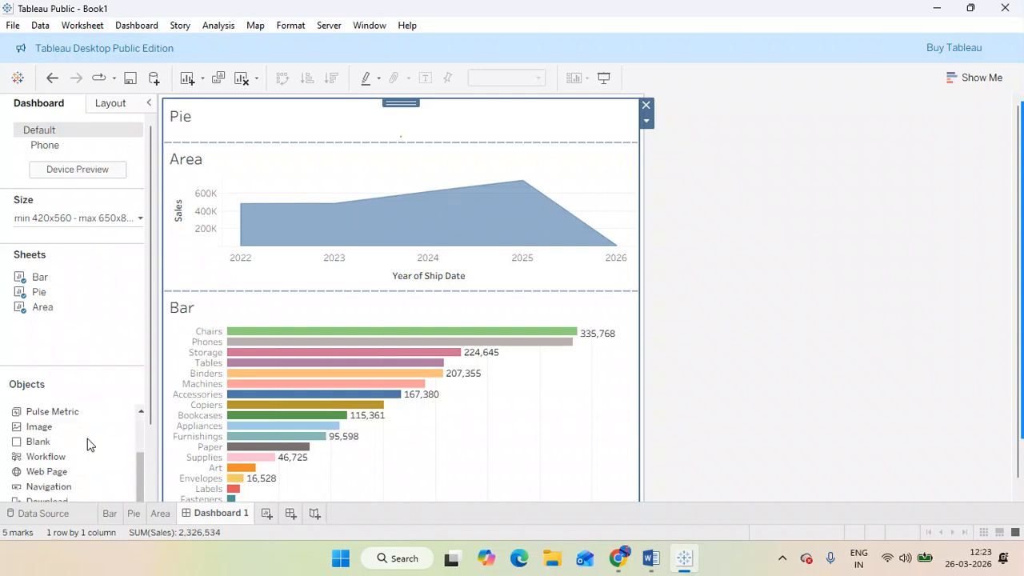
scroll(146, 432, down, 5)
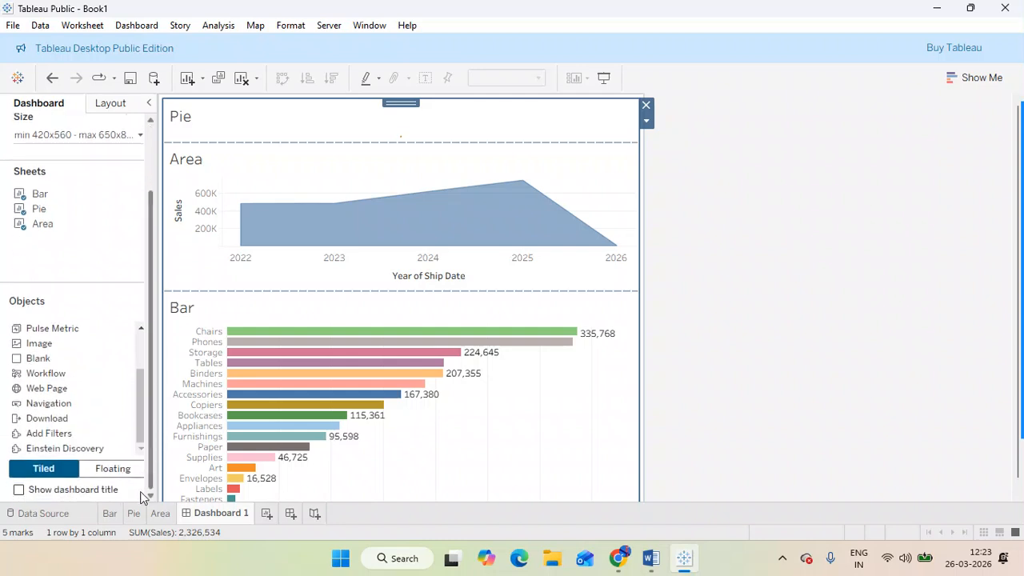
click(22, 489)
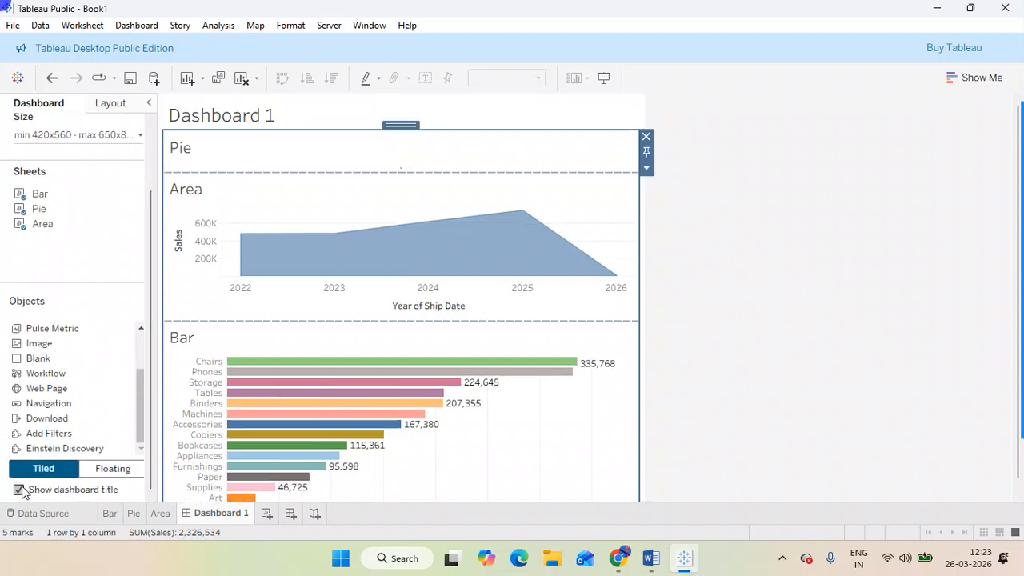
double_click(234, 118)
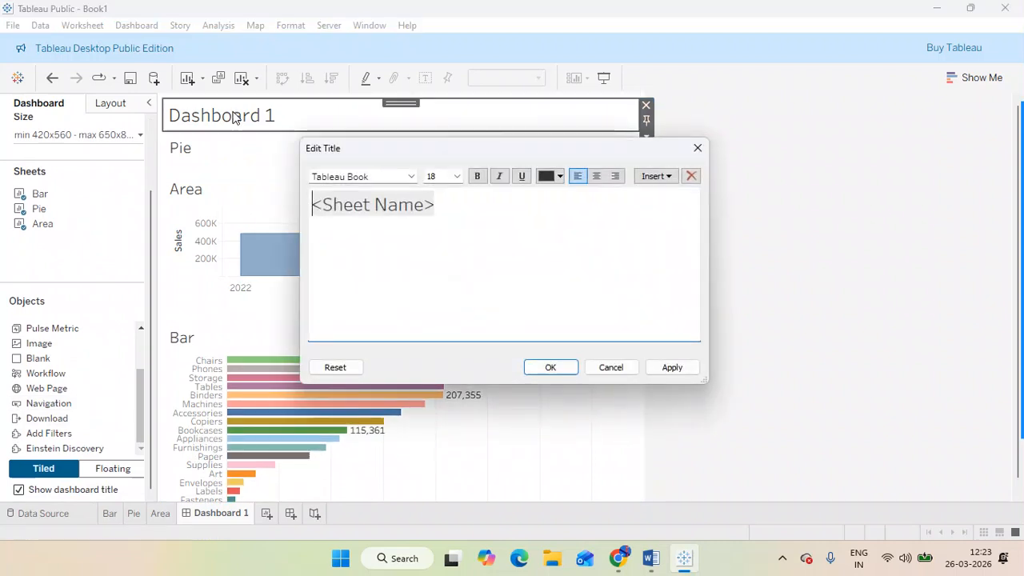
key(ctrl+a)
text(S)
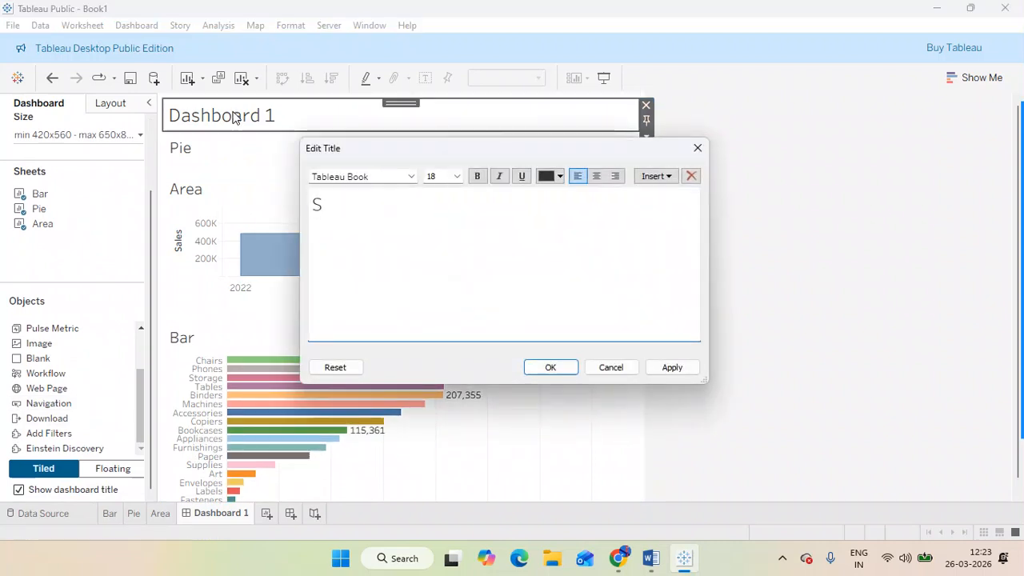
text(wapp)
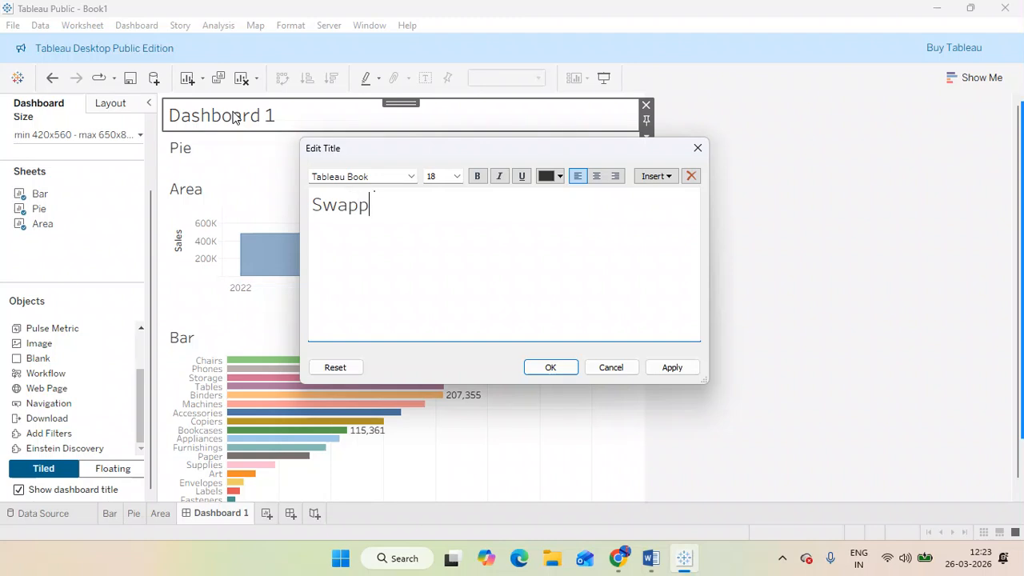
text(ing of Visuals)
Step: Make the dashboard title bold and center it
key(ctrl+a)
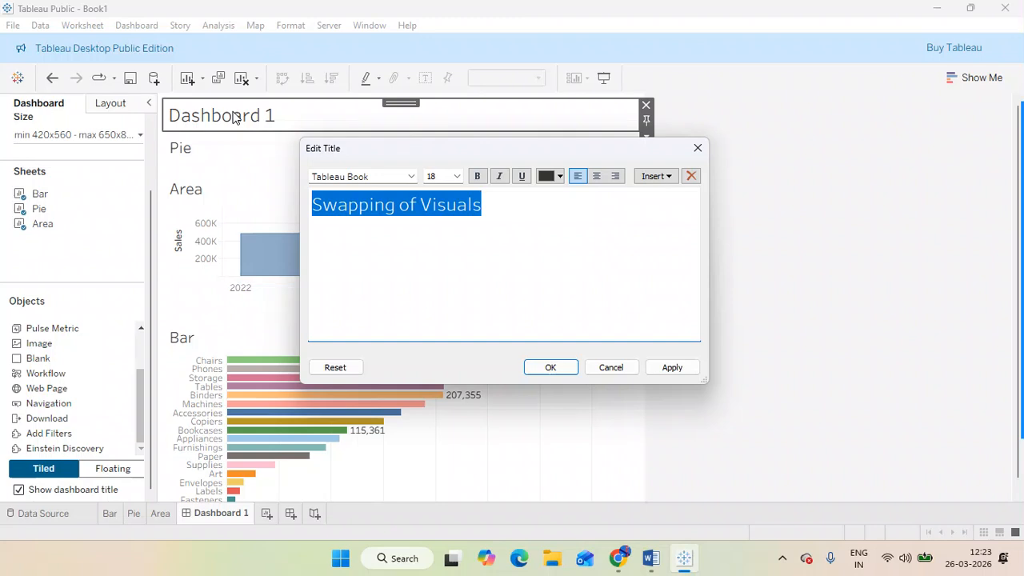
key(ctrl+b)
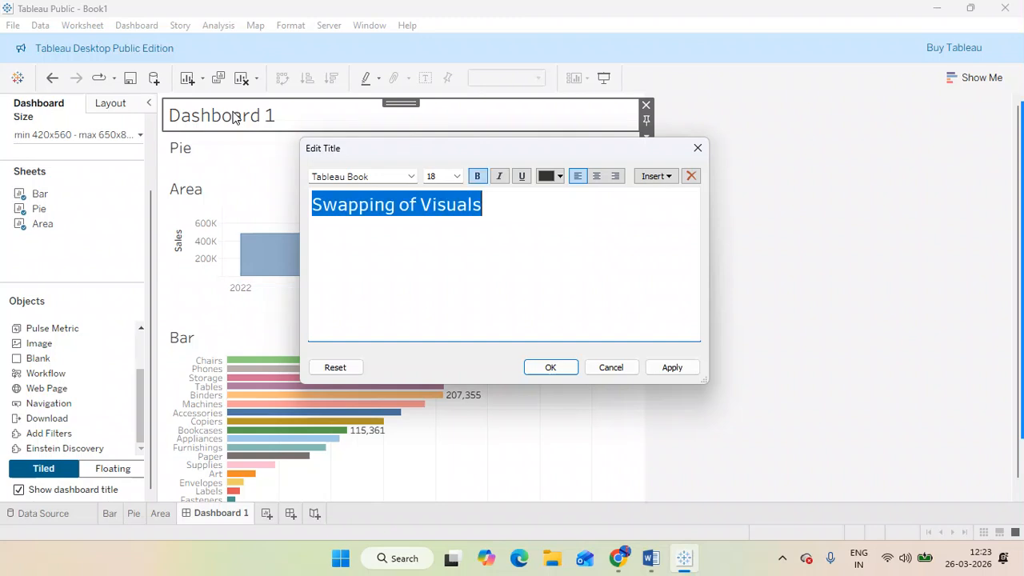
click(672, 369)
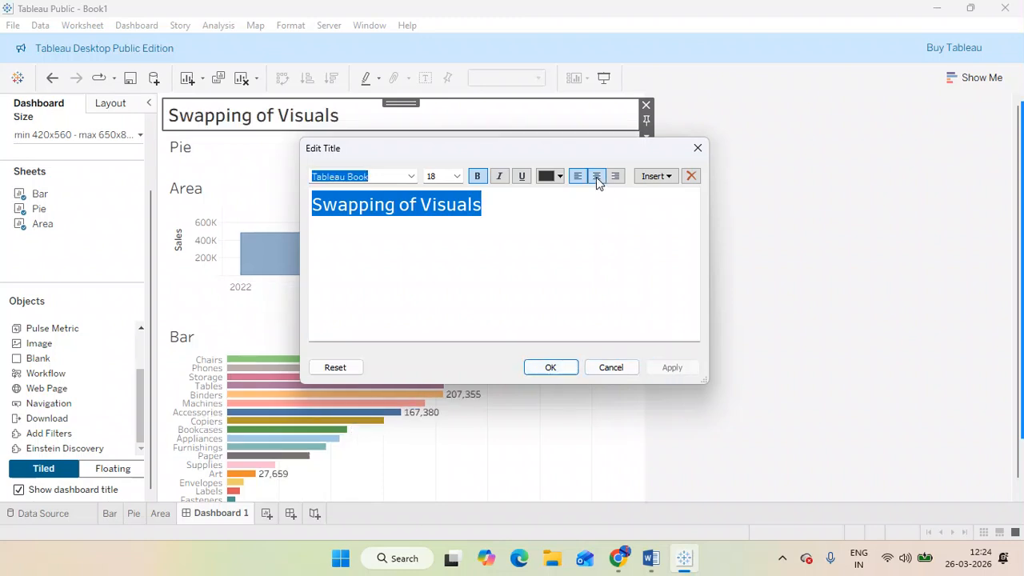
click(596, 177)
click(664, 370)
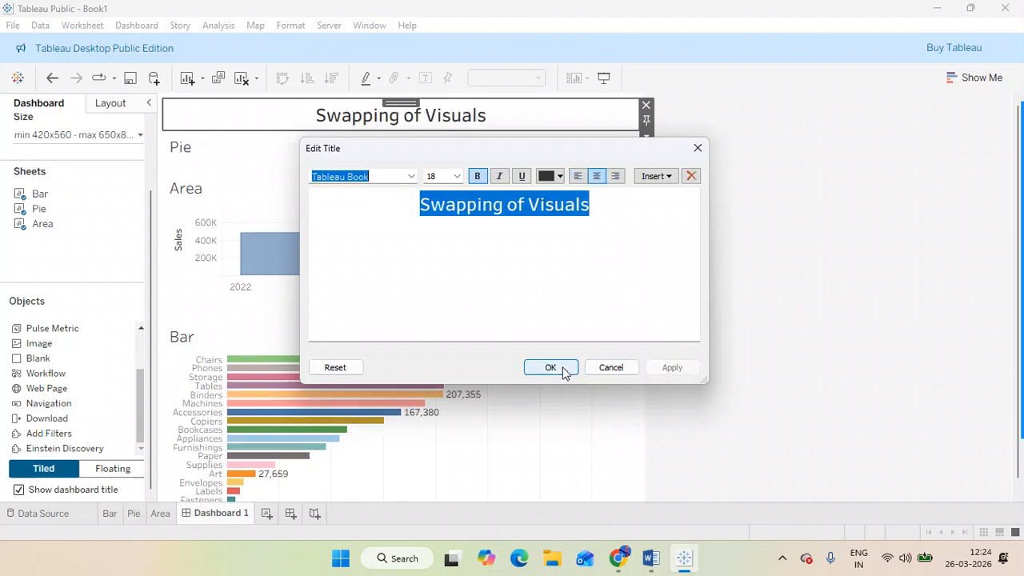
click(551, 368)
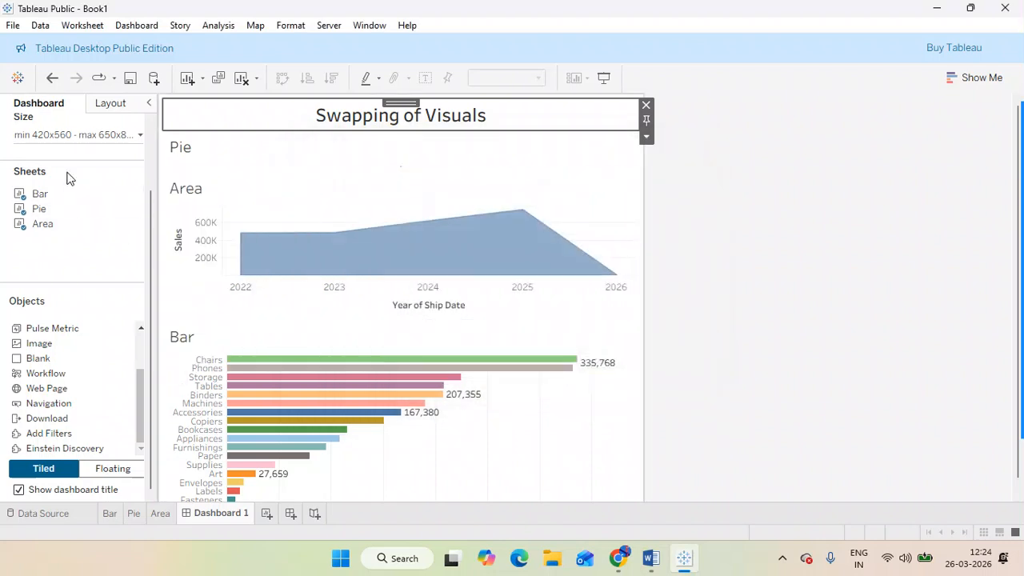
Step: Give the dashboard title a light gray background
click(104, 105)
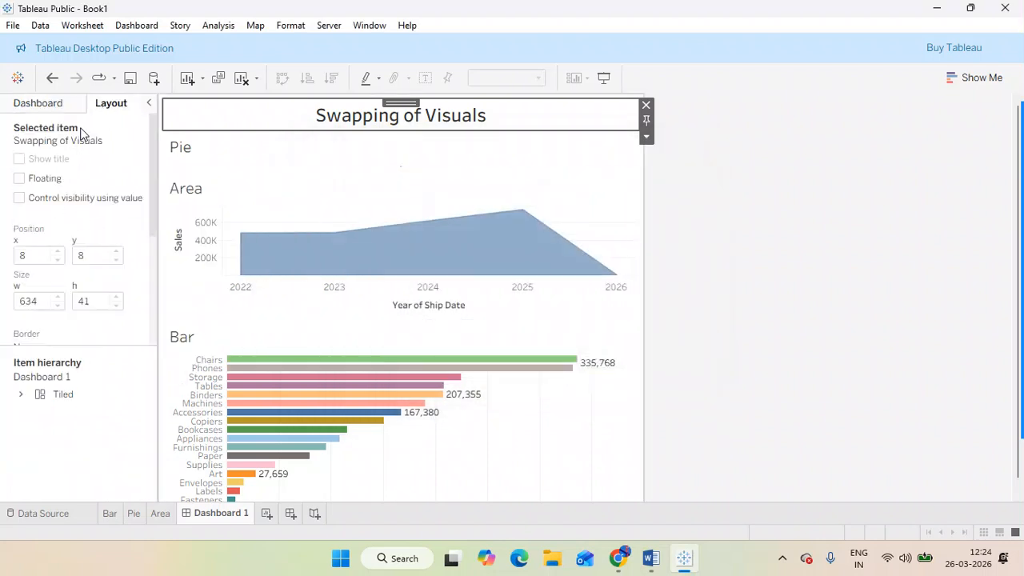
scroll(55, 317, down, 1)
scroll(54, 318, down, 1)
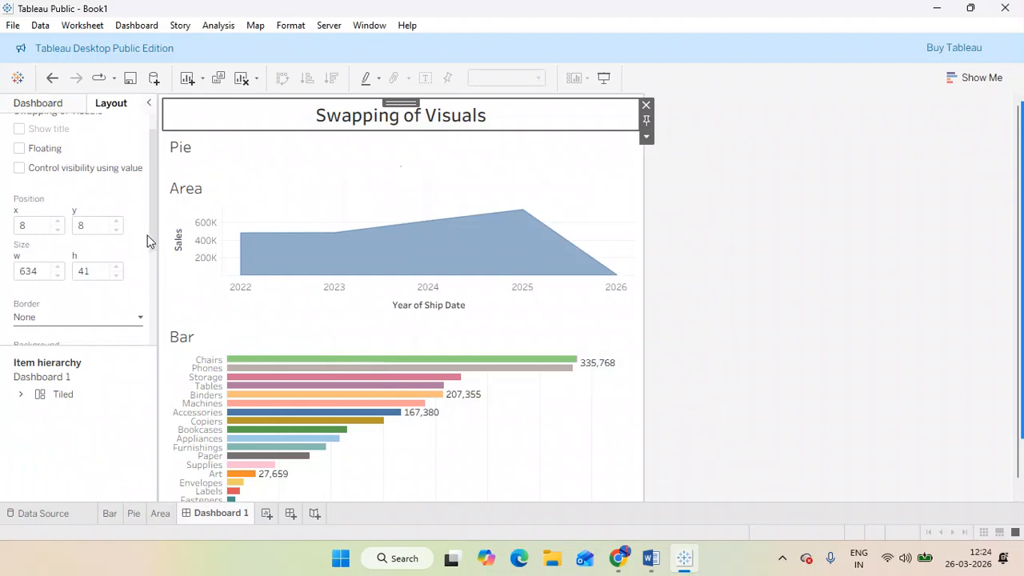
scroll(153, 229, down, 3)
click(66, 265)
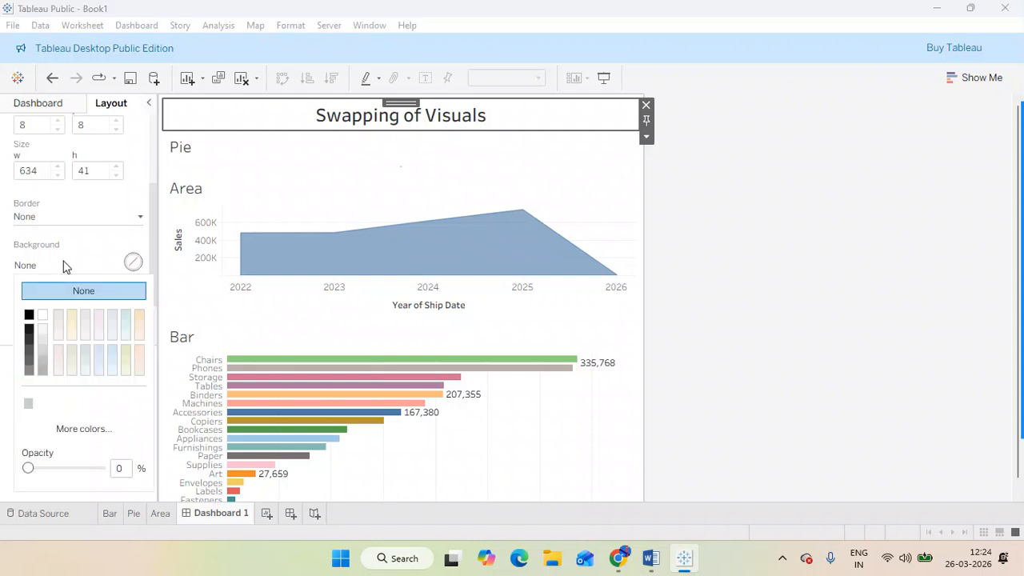
click(42, 348)
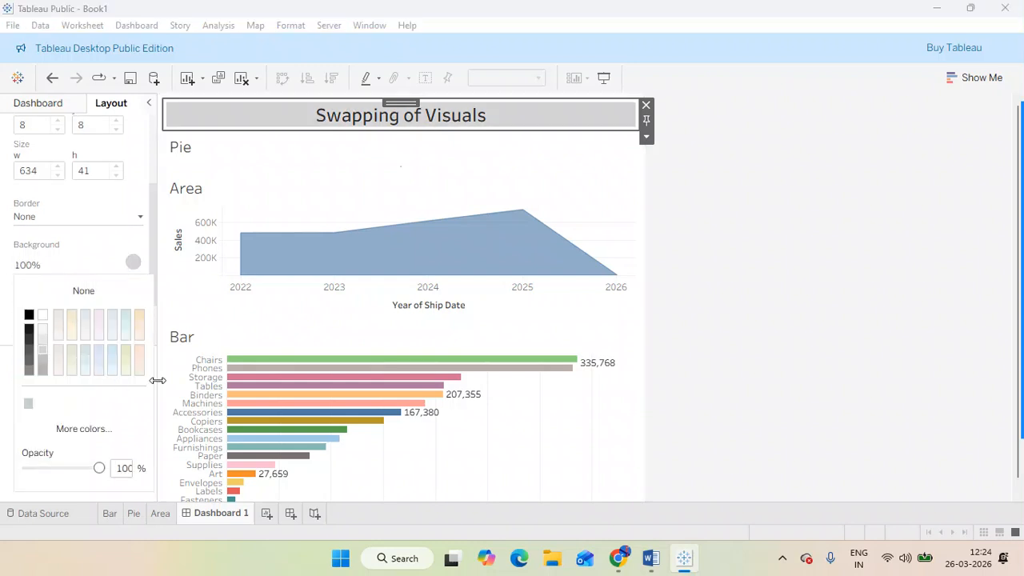
Step: On the Bar sheet, create a new parameter named "Swapping of Visual / Visual Selection"
click(692, 274)
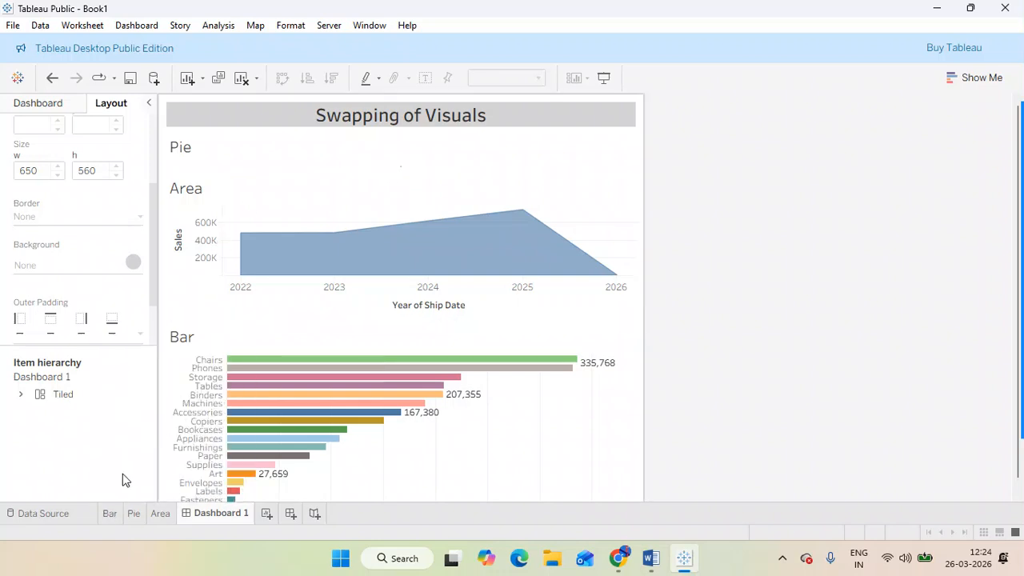
click(109, 510)
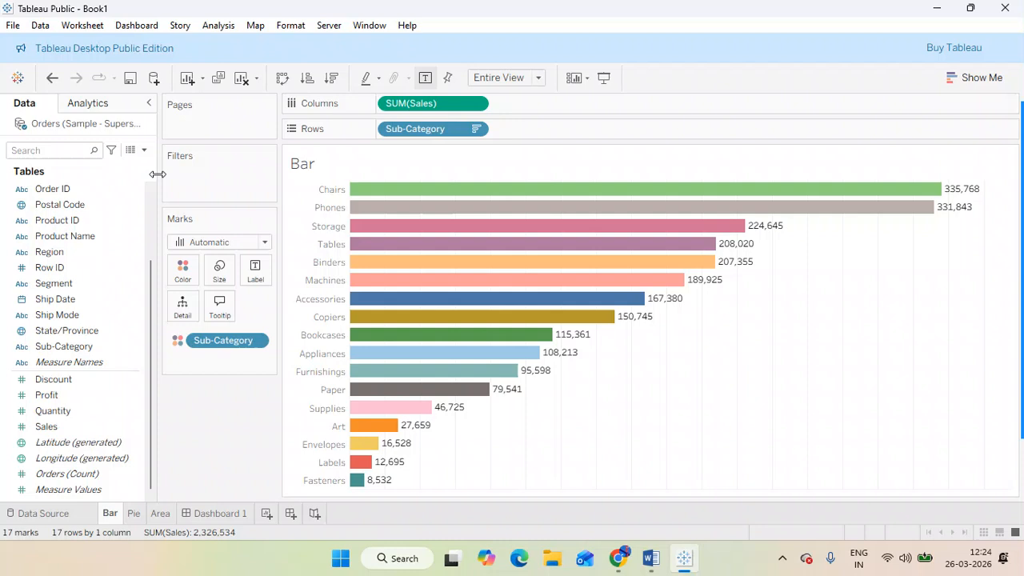
click(145, 150)
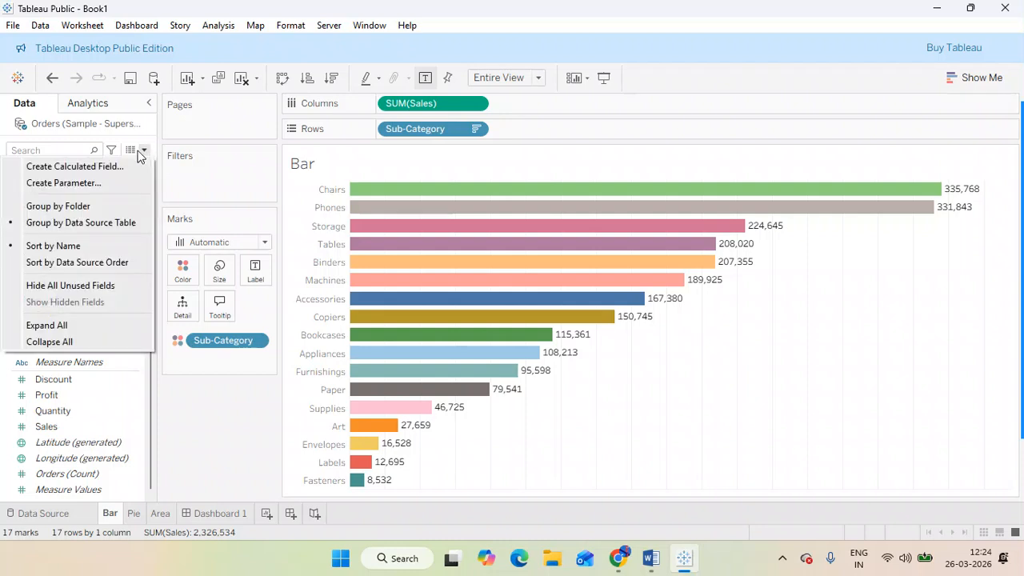
click(84, 186)
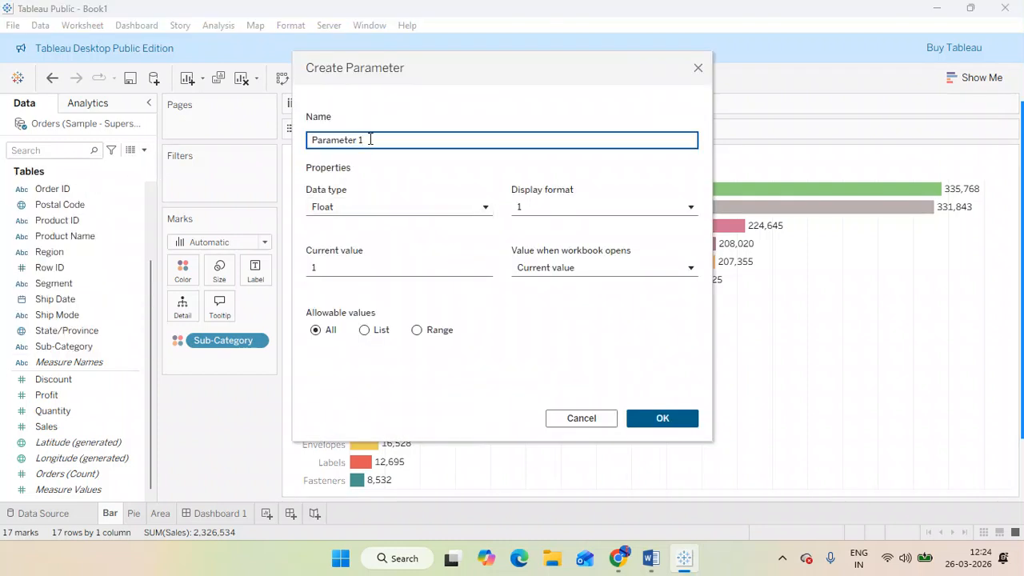
drag(375, 139, 293, 145)
text(Swapping)
text(of Visual)
drag(400, 140, 302, 146)
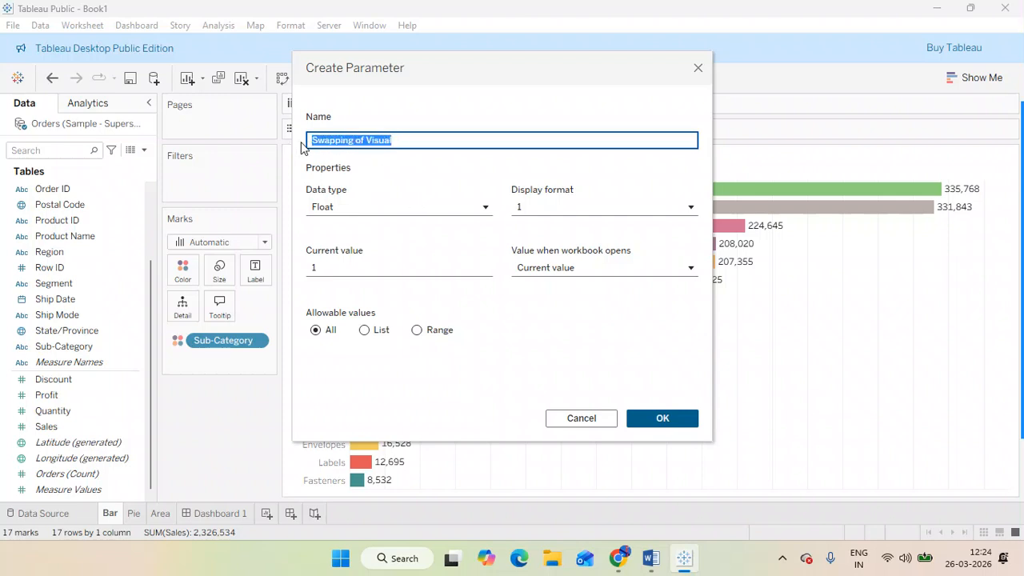
click(427, 138)
text(/ VisualSelec)
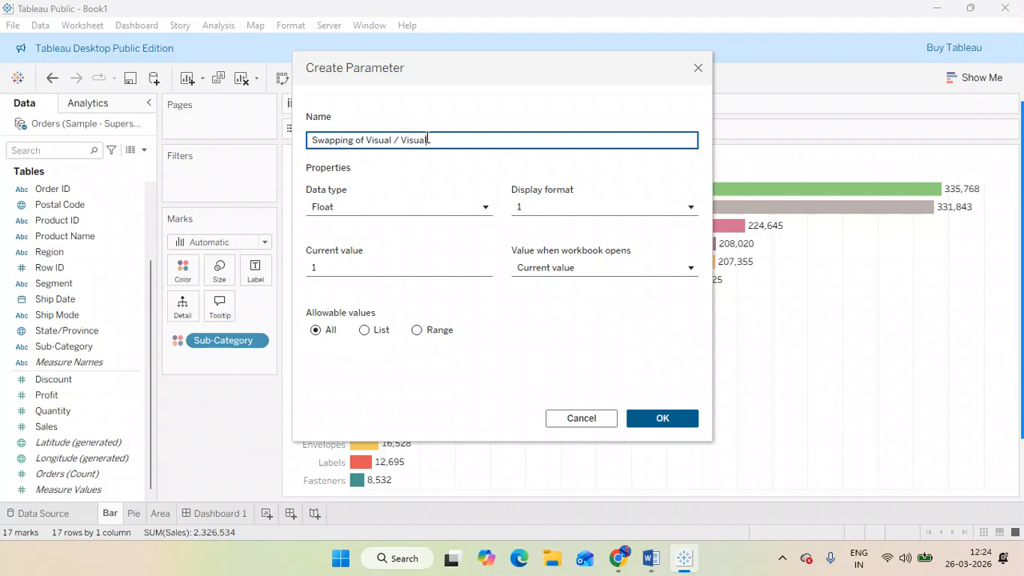
text(tion)
Step: Set the parameter's data type to String and restrict its allowable values to a list
click(442, 206)
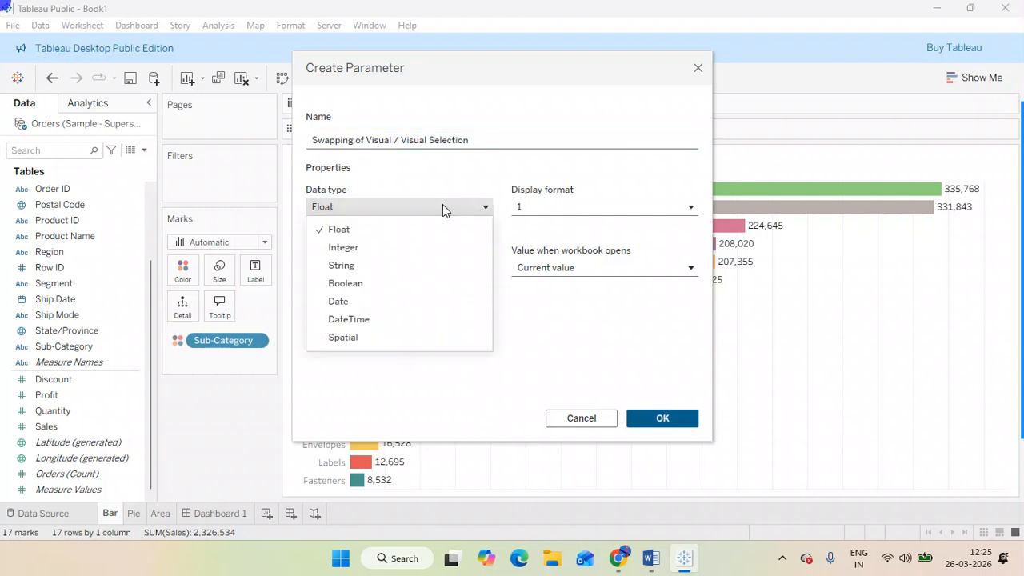
click(363, 267)
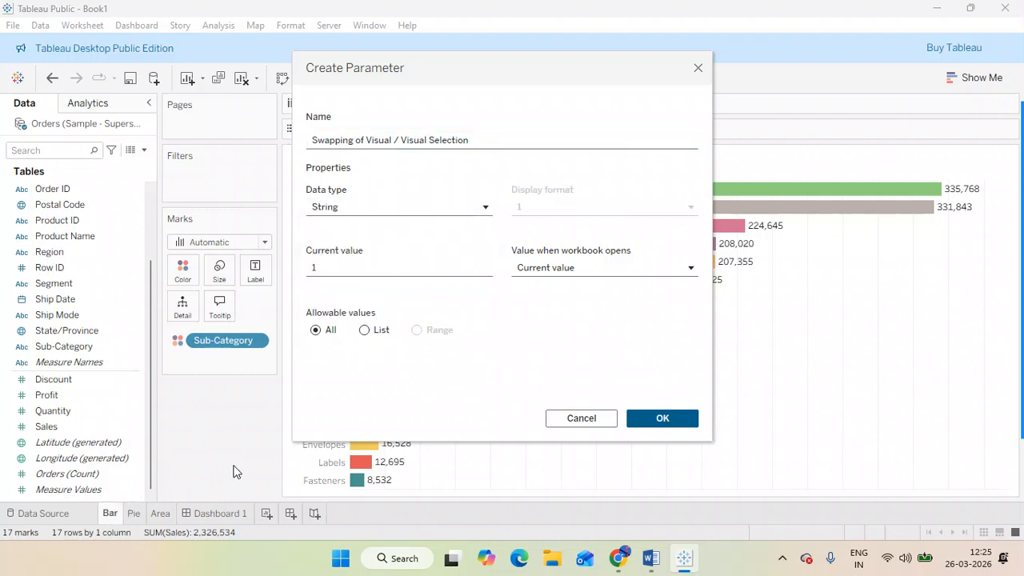
click(365, 331)
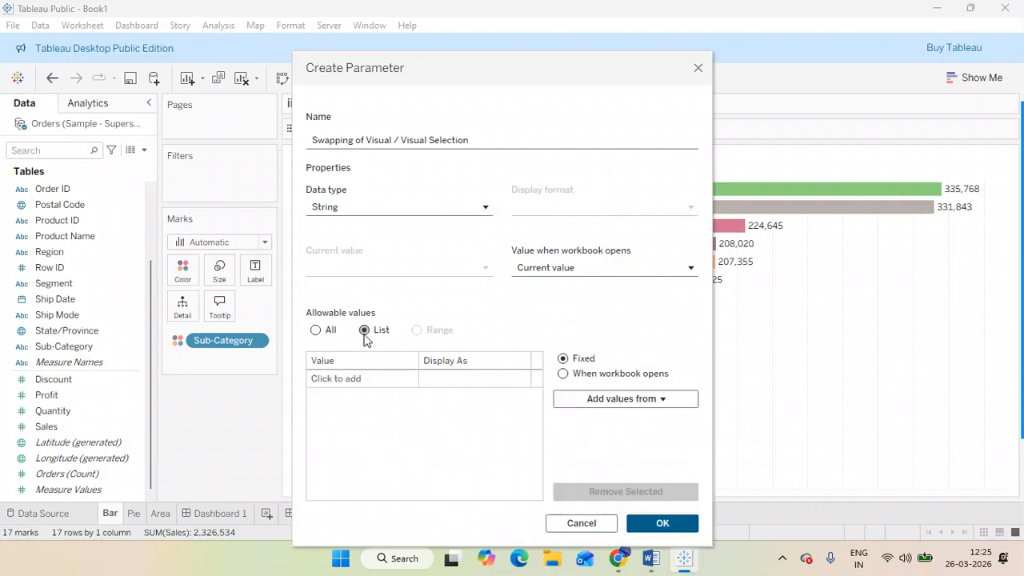
Step: Fill the parameter's value list with Bar, Pie, Area and All, and save the parameter
click(327, 378)
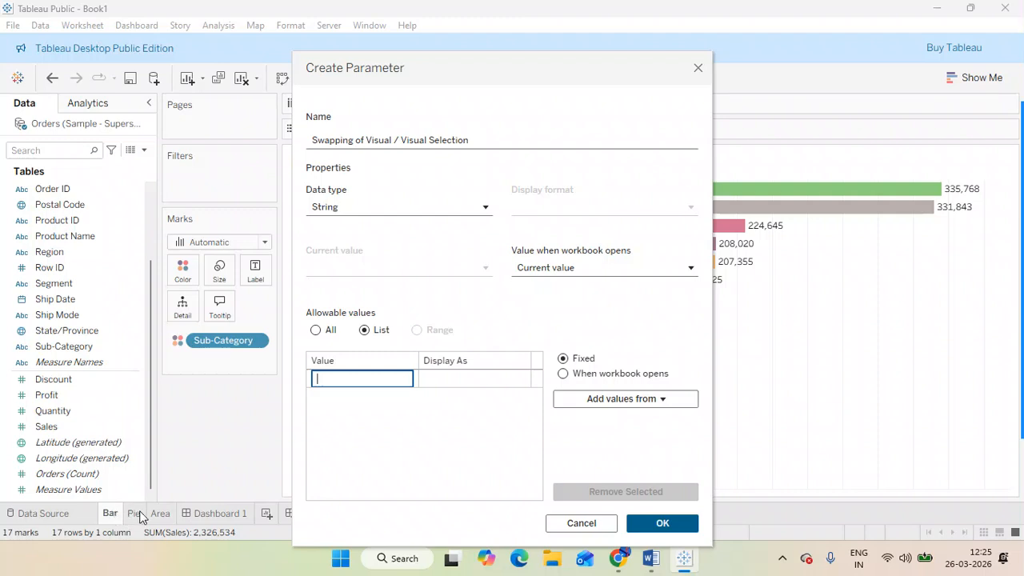
text(Bar)
key(Return)
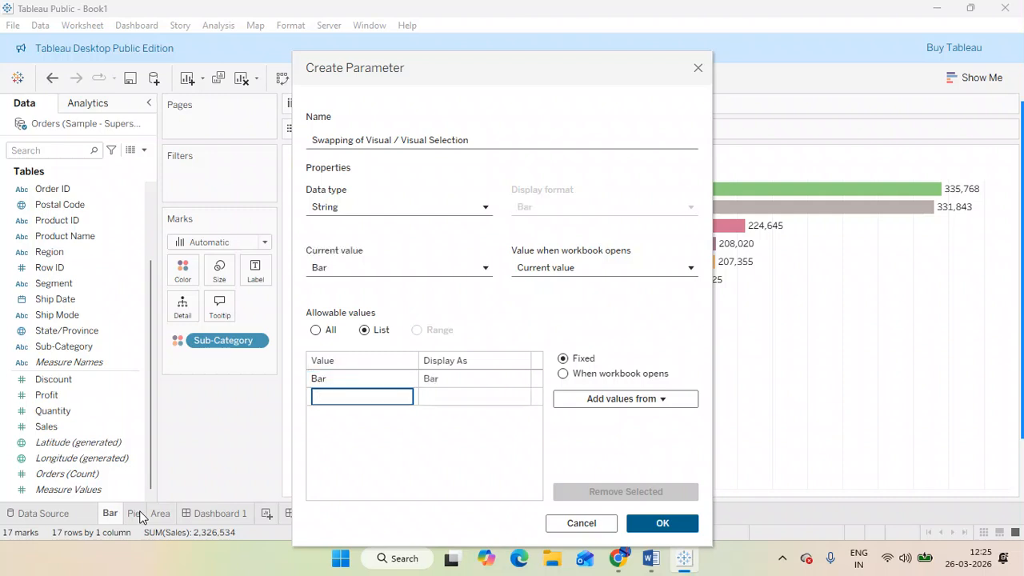
text(Pie)
key(Return)
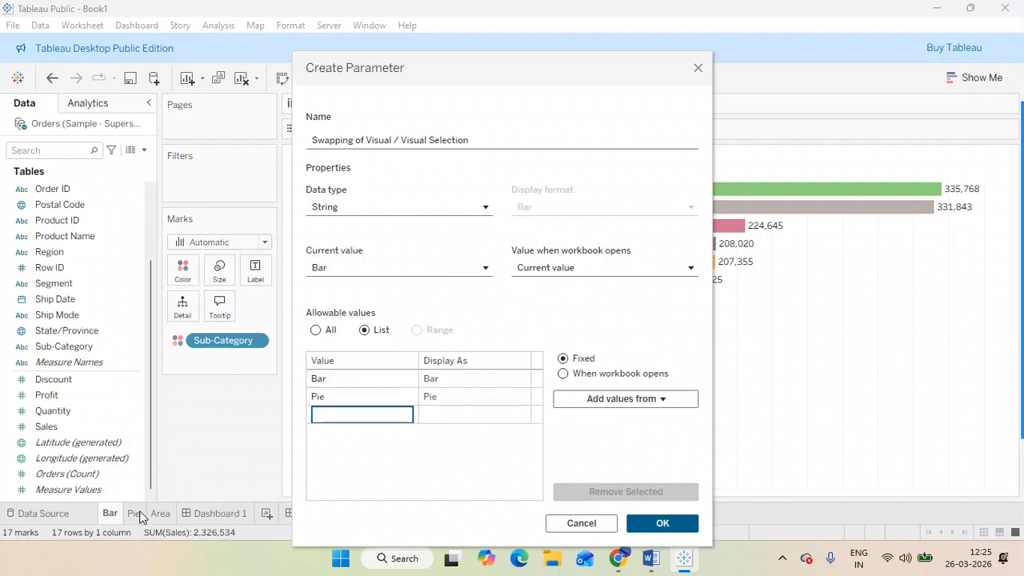
text(a)
key(Return)
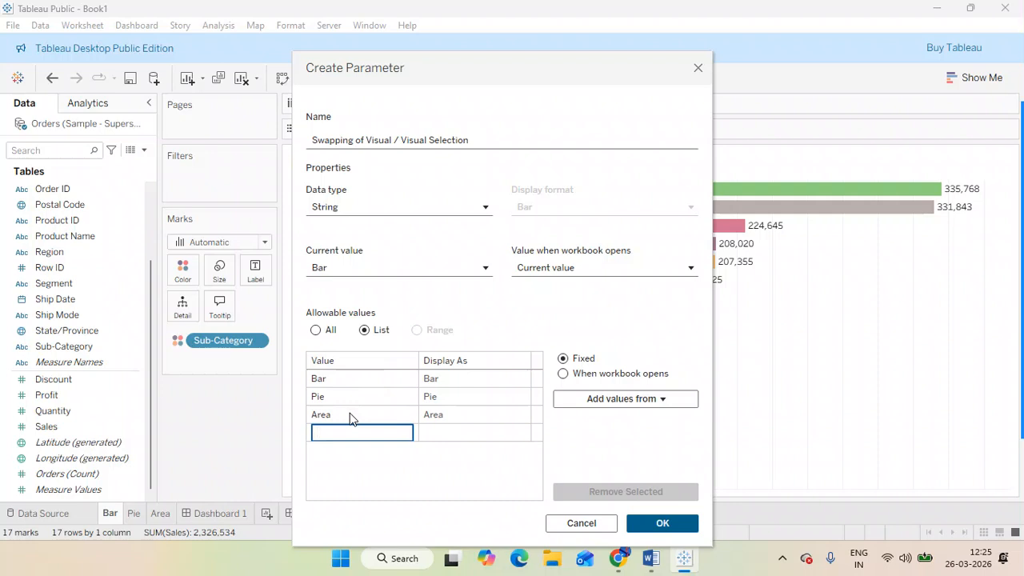
text(All)
key(Return)
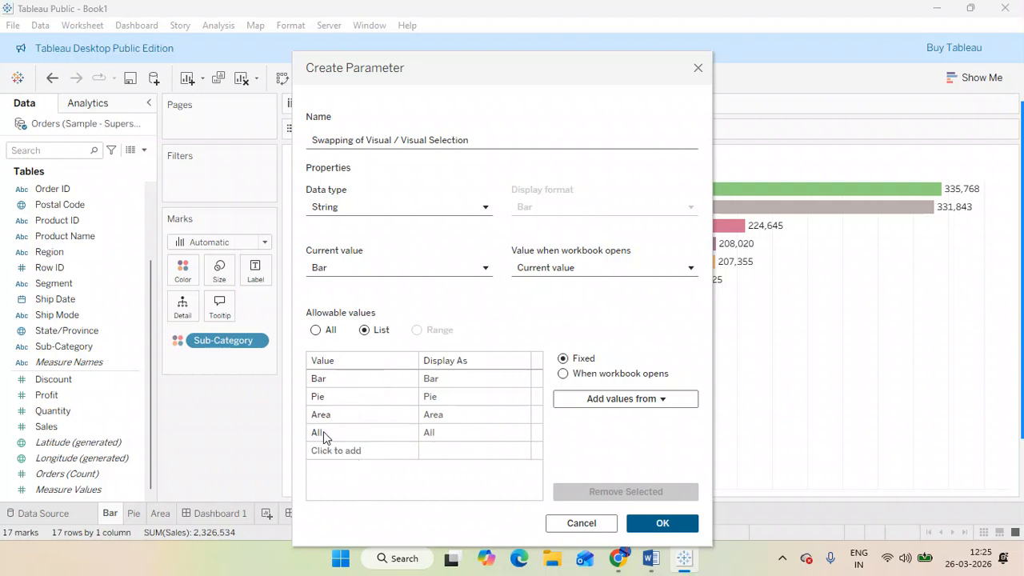
click(655, 524)
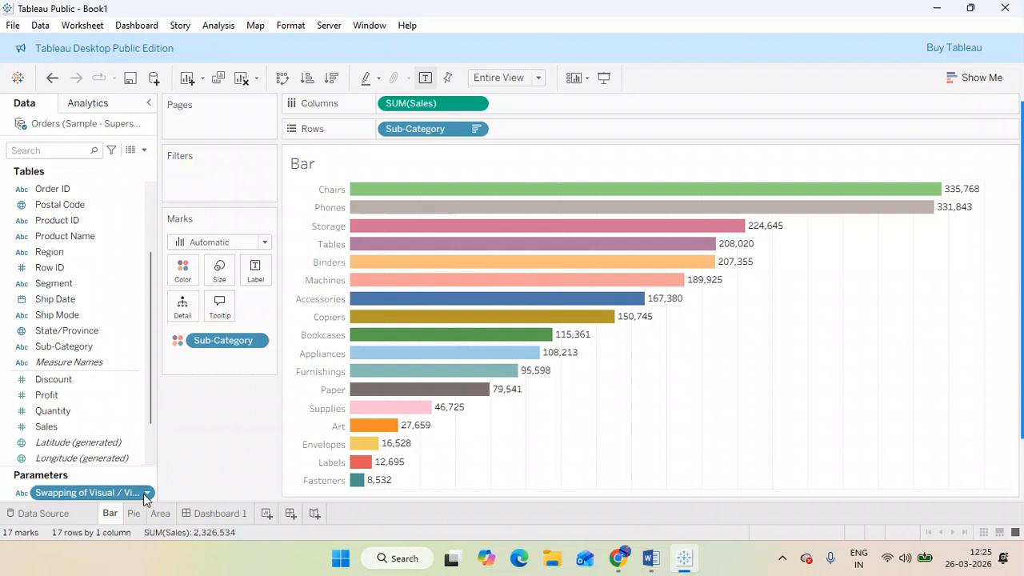
Step: Show the "Swapping of Visual / Visual Selection" parameter control on the Bar sheet
click(147, 493)
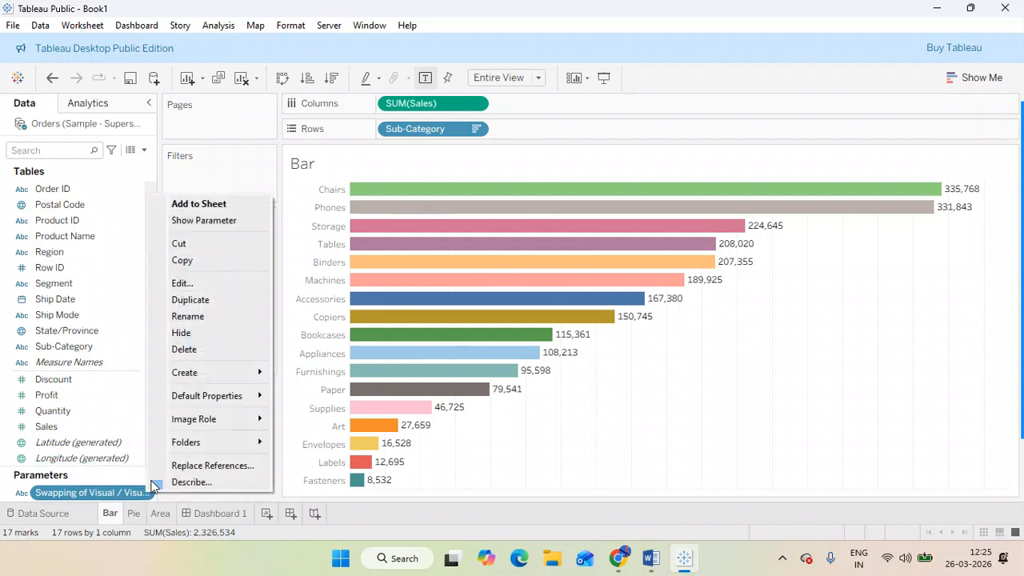
click(221, 221)
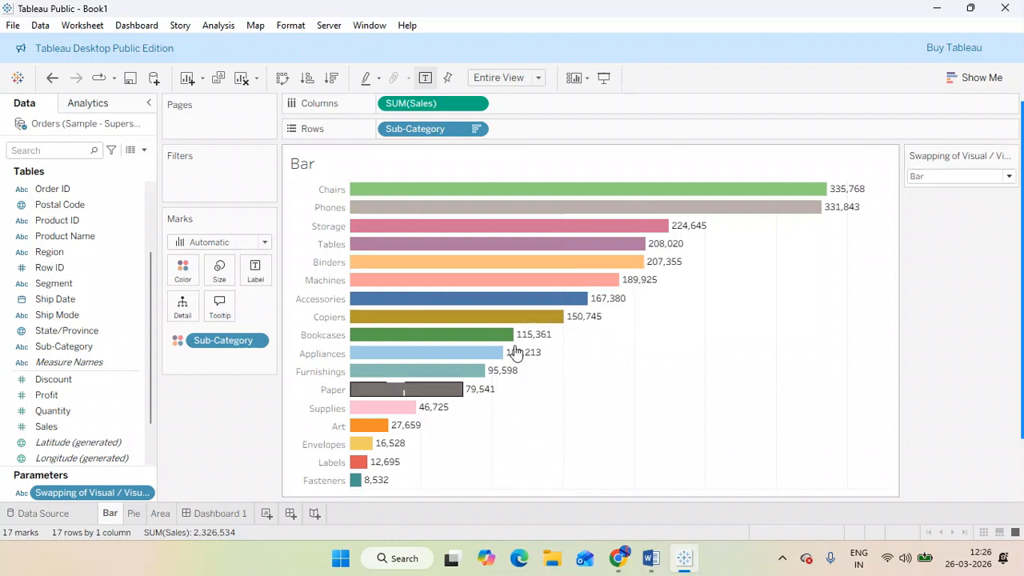
Step: Test the parameter control by choosing Pie, Area and All in turn, and return it to Bar
click(964, 176)
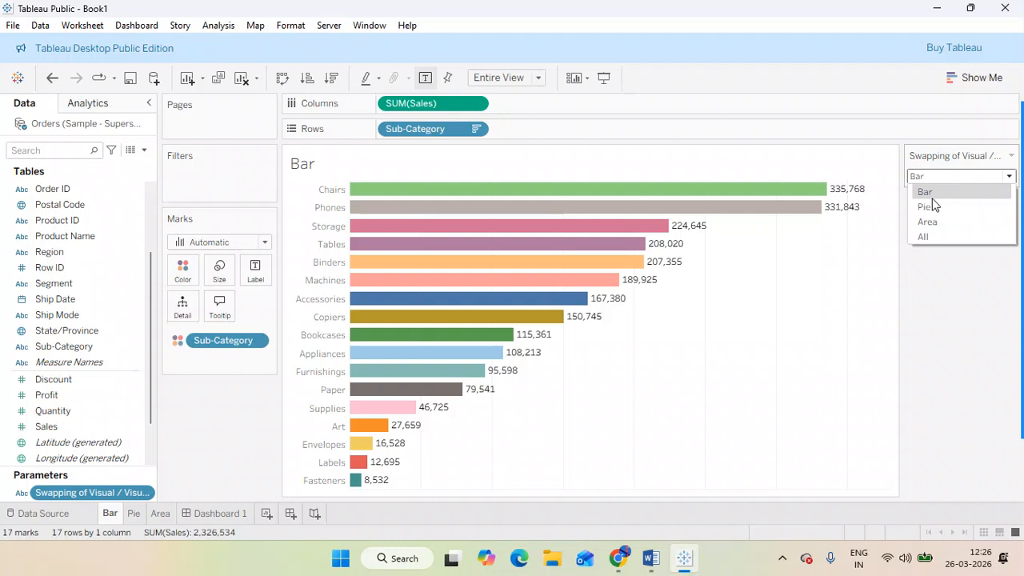
click(930, 201)
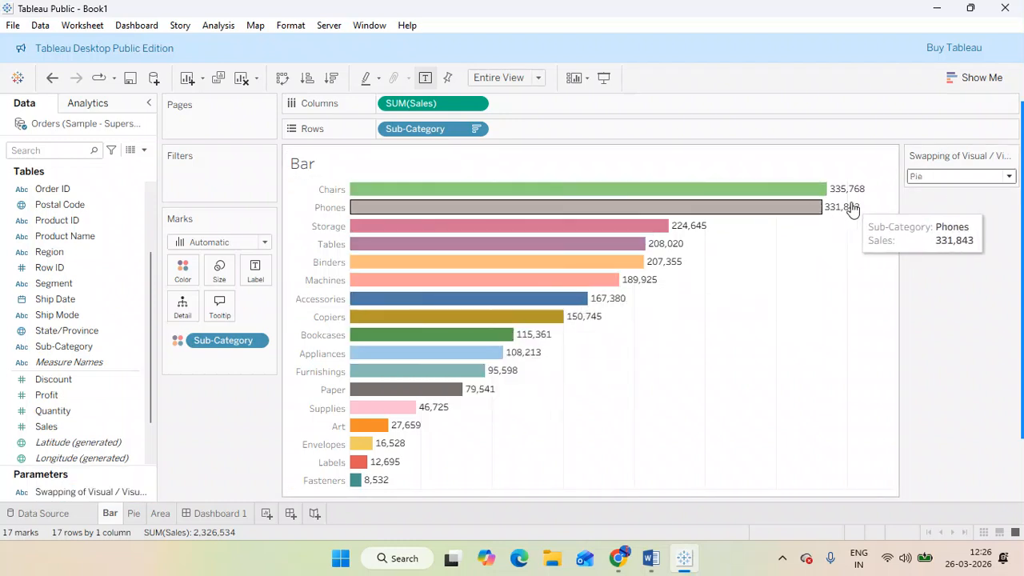
click(926, 176)
click(930, 217)
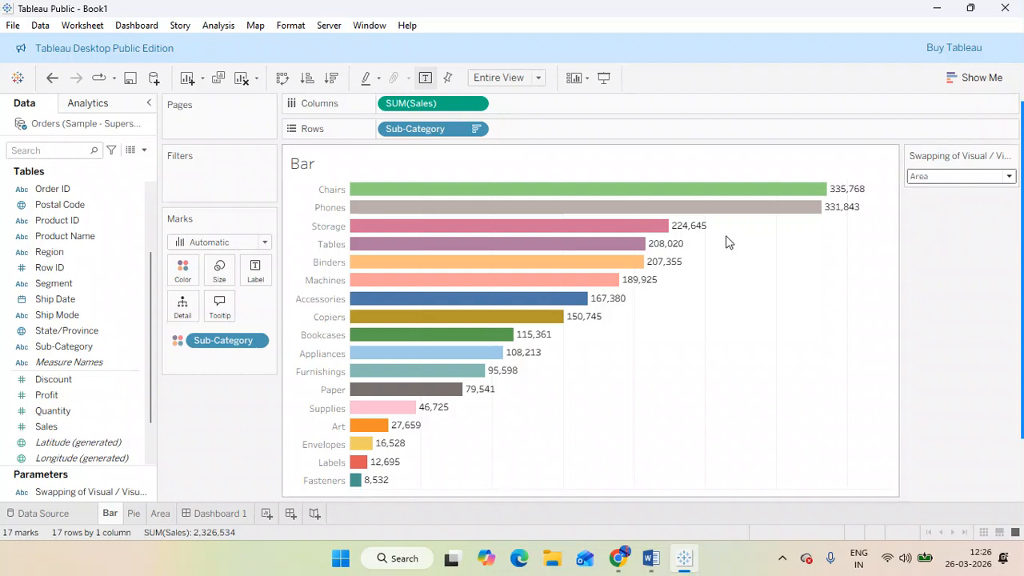
click(929, 177)
click(926, 240)
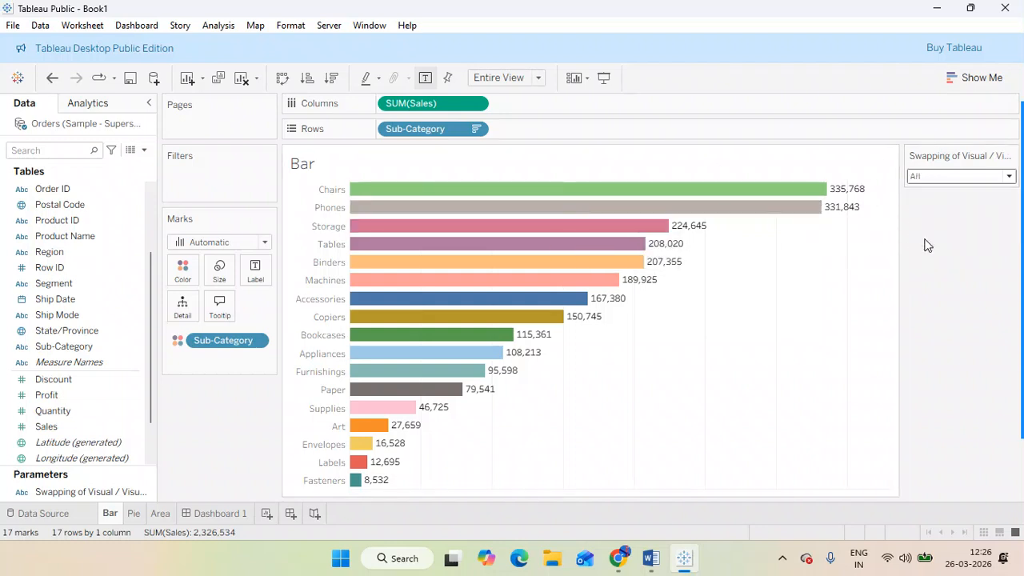
click(957, 176)
click(931, 192)
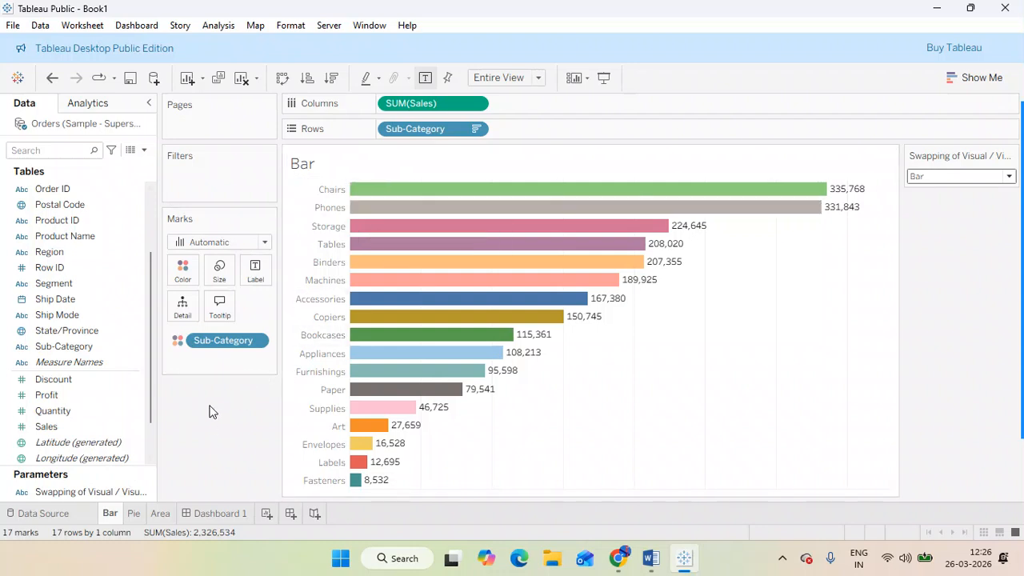
Step: Create a calculated field named "Parameter Filter"
click(145, 151)
click(110, 168)
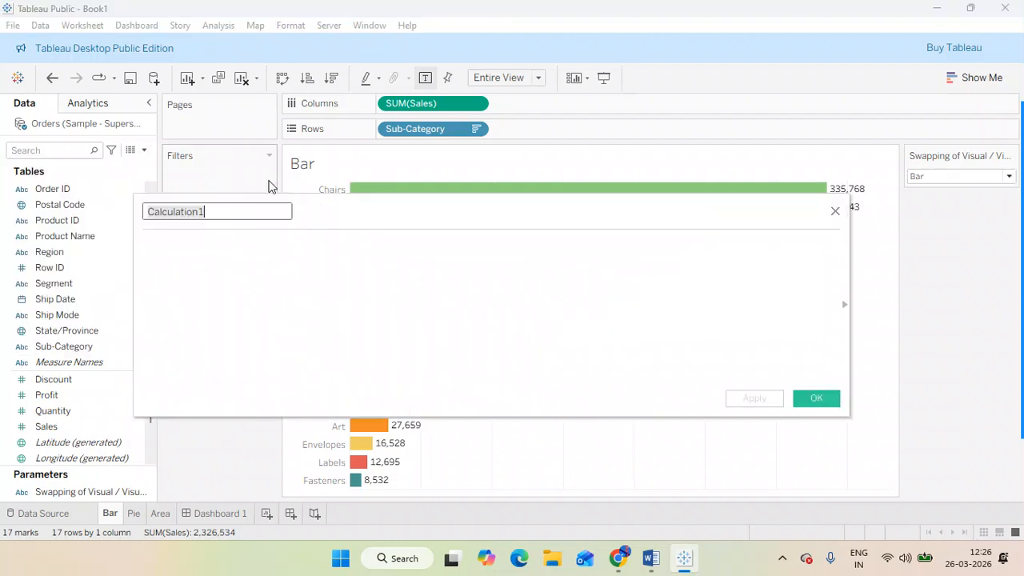
drag(389, 210, 388, 285)
text(S)
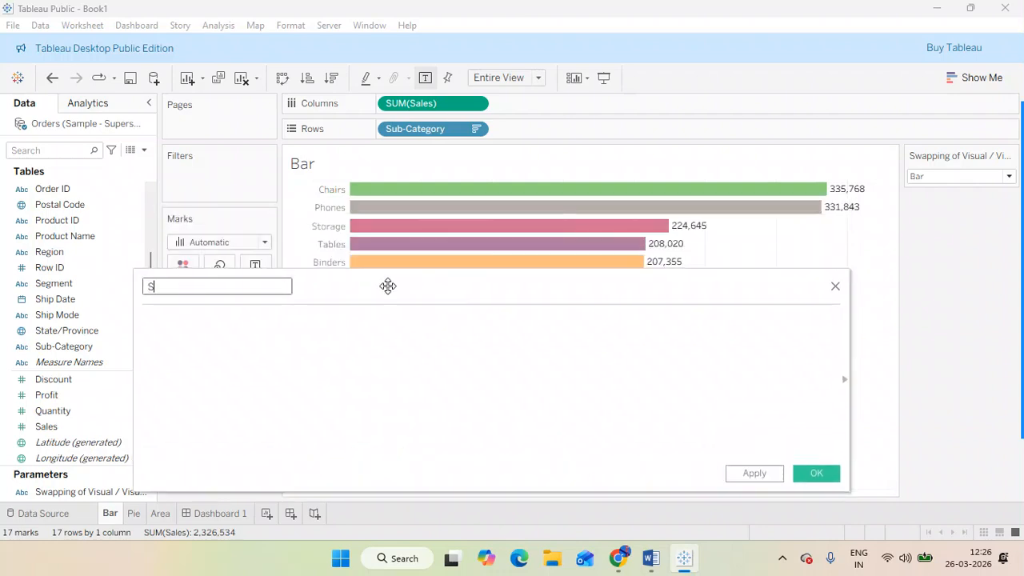
text(wao)
key(BackSpace)
key(BackSpace)
key(BackSpace)
text(Parameter Filter)
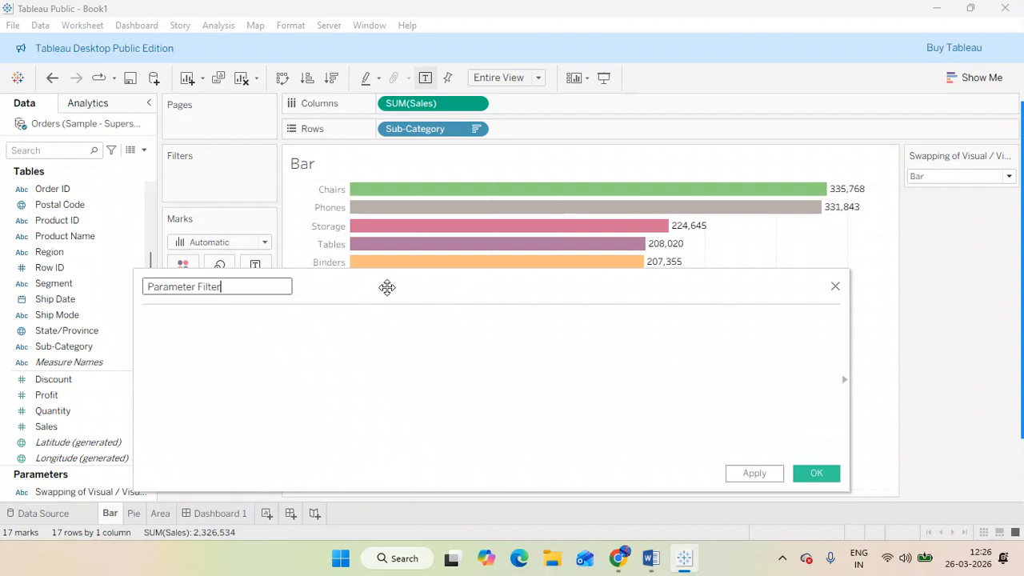
Step: Begin the Parameter Filter formula with CASE [Swapping of Visual / Visual Selection]
click(357, 337)
text(CASE)
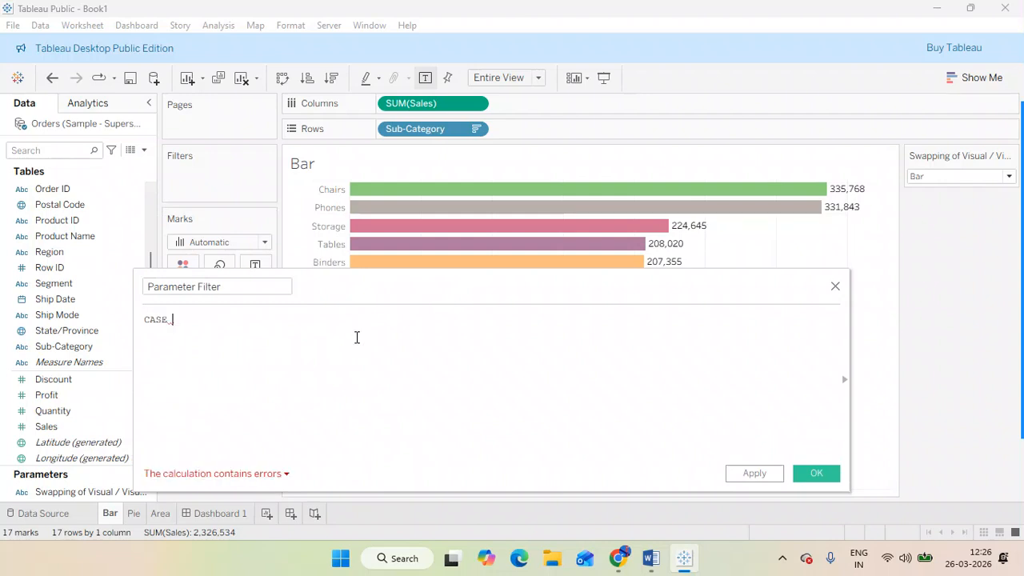
text( sw)
key(Return)
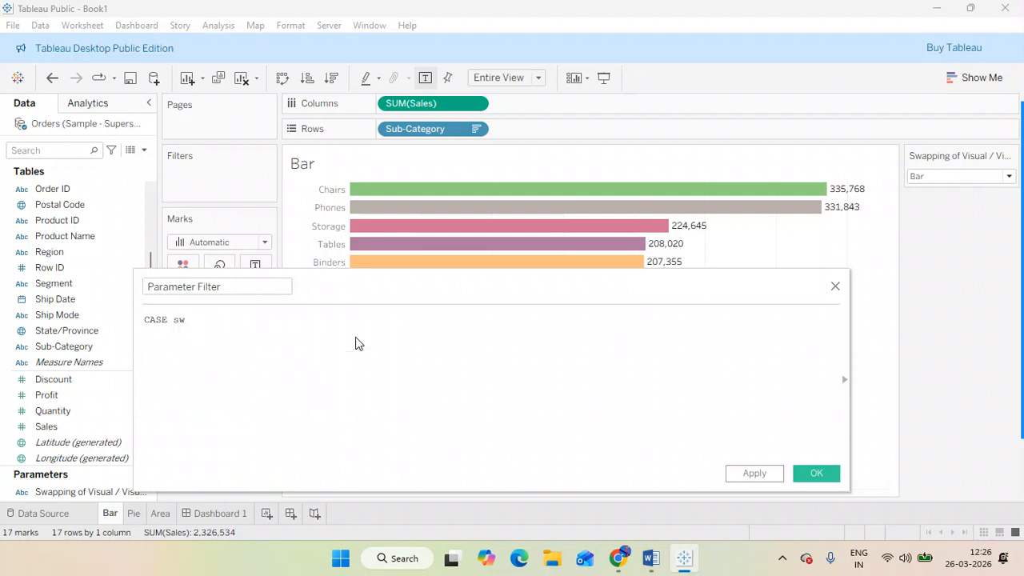
key(Return)
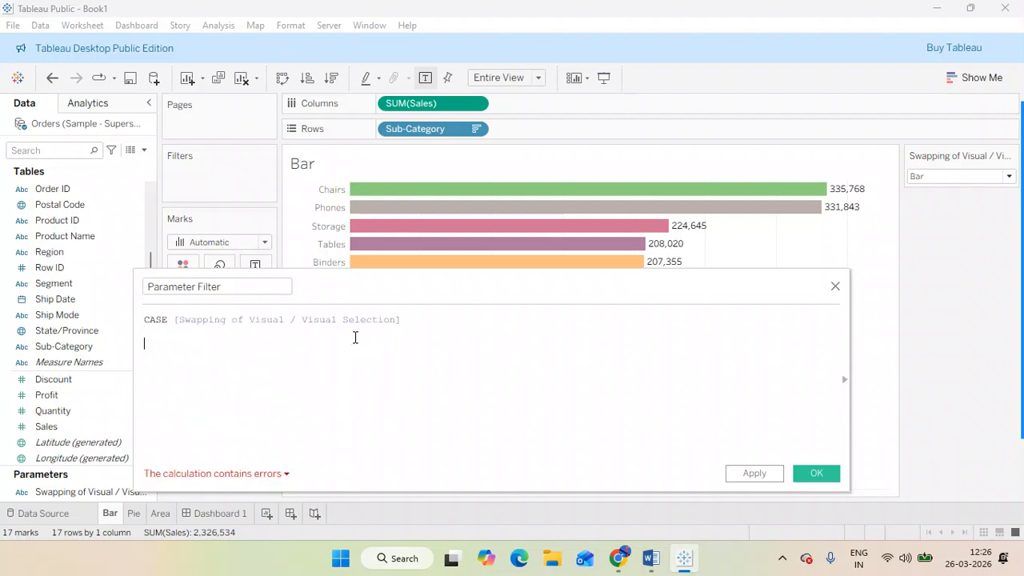
click(326, 321)
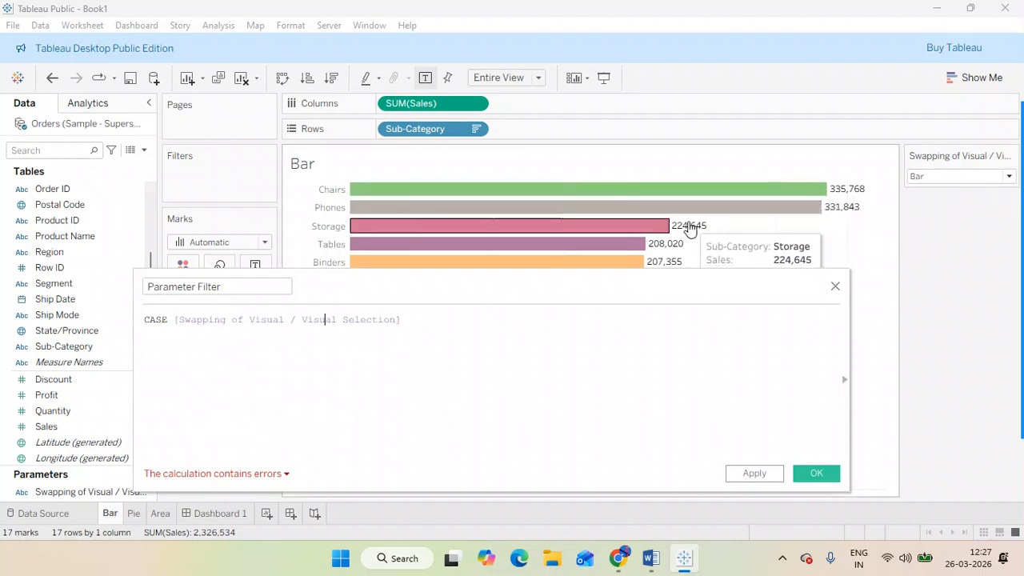
click(433, 326)
Step: Add the branches WHEN "Bar" THEN "Bar" and WHEN "Pie" THEN "Pie" to the CASE formula
key(Return)
text(WHEN  "Bar")
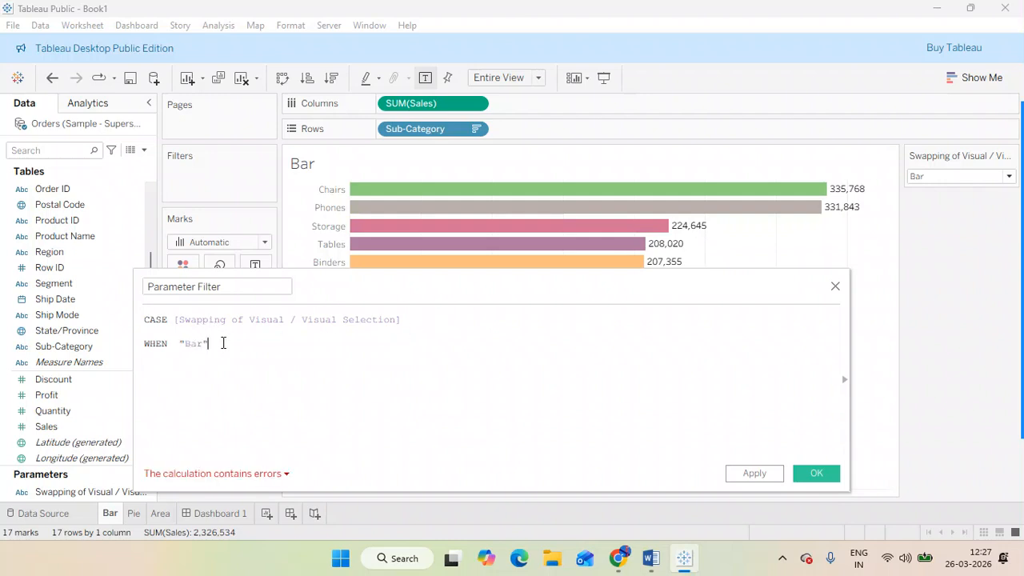
text( THEN)
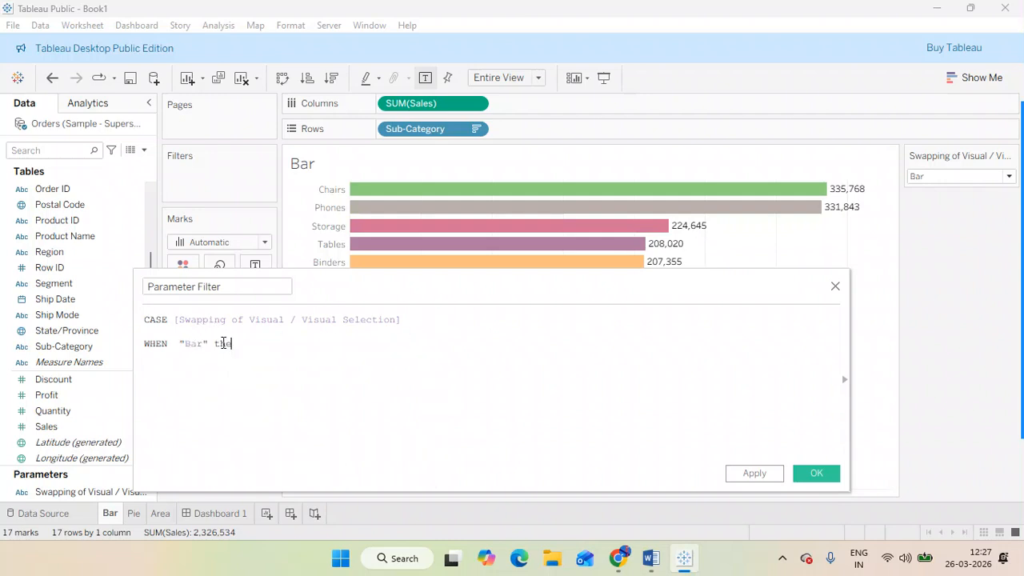
text( "Bar")
key(Return)
text(WHEN  "Pie" THEN "Pie")
Step: Add the branch WHEN "Area" THEN "Area" to the CASE formula
key(Return)
text(WHEN )
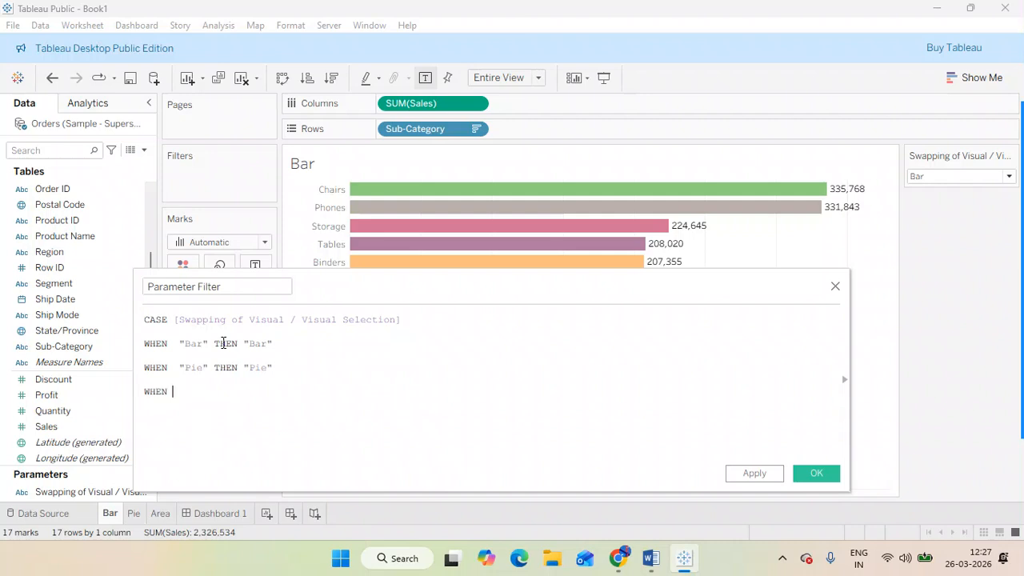
text(")
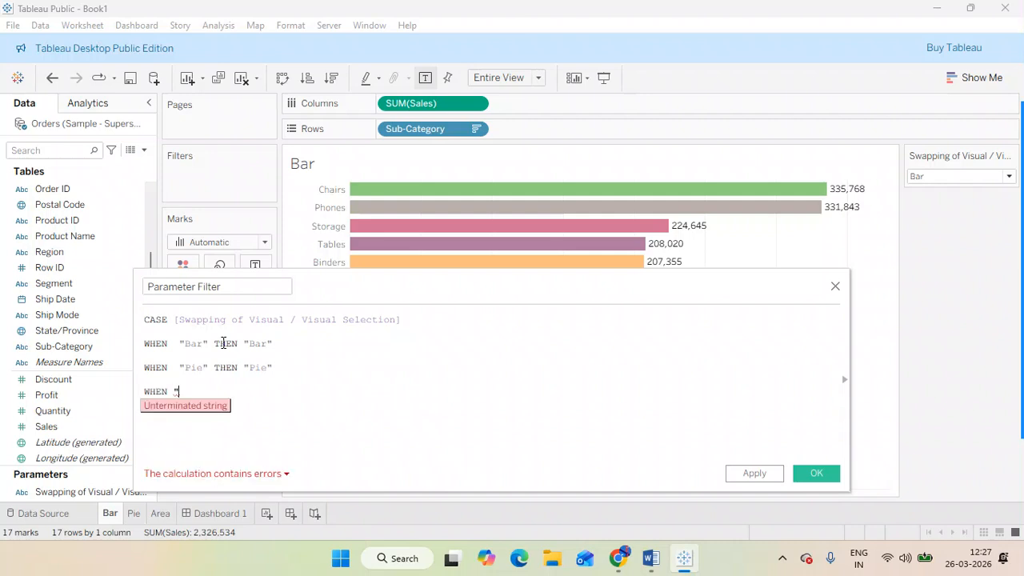
text(Area")
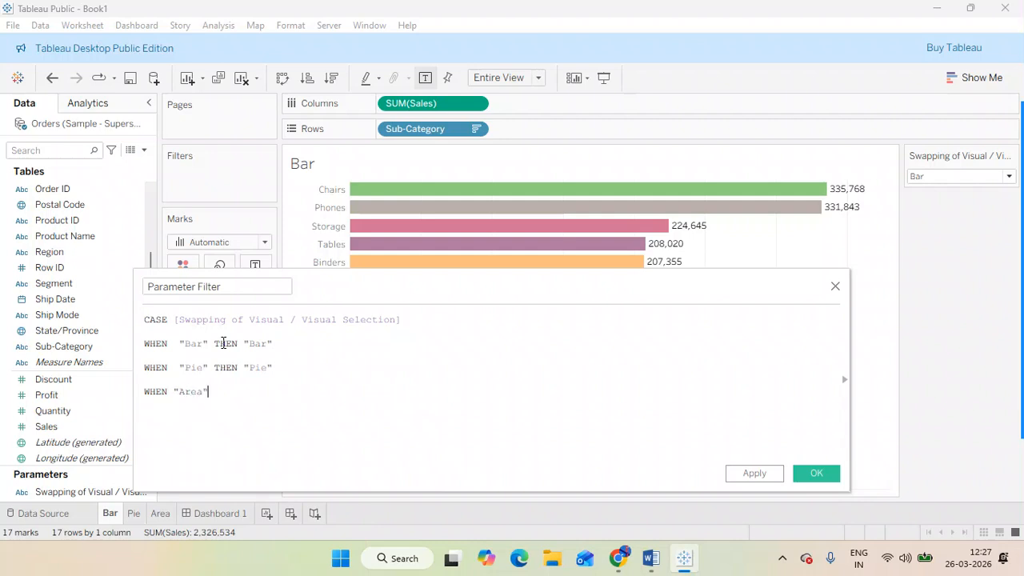
text( THEN "Area")
Step: Add the branch WHEN "All" THEN "All" to the CASE formula, below the Area branch
key(Return)
key(Return)
text(whe)
key(Return)
text("All)
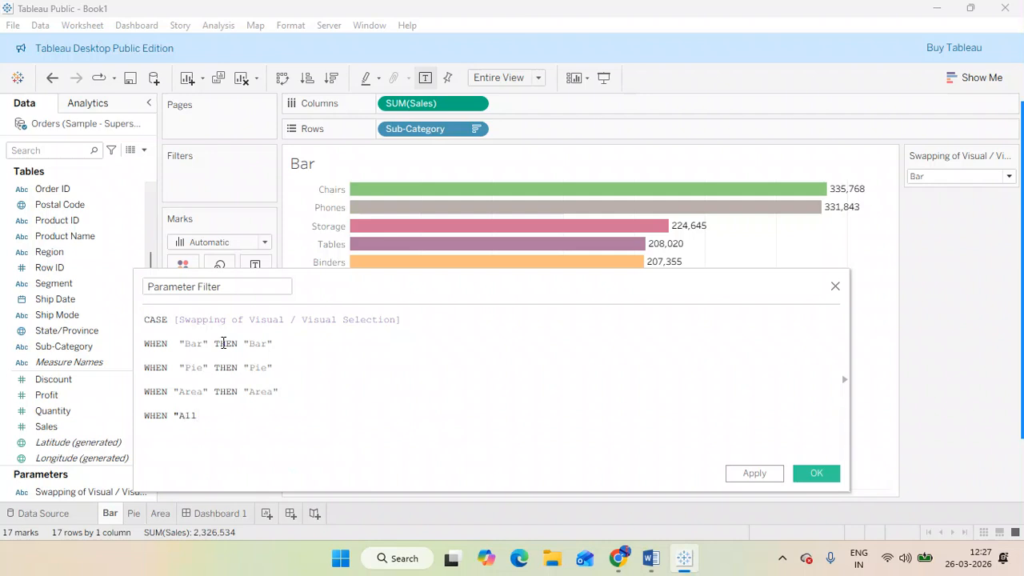
text("th)
key(Return)
text("All")
Step: Close the CASE formula with END and save the Parameter Filter calculated field
key(Return)
text(en)
key(Return)
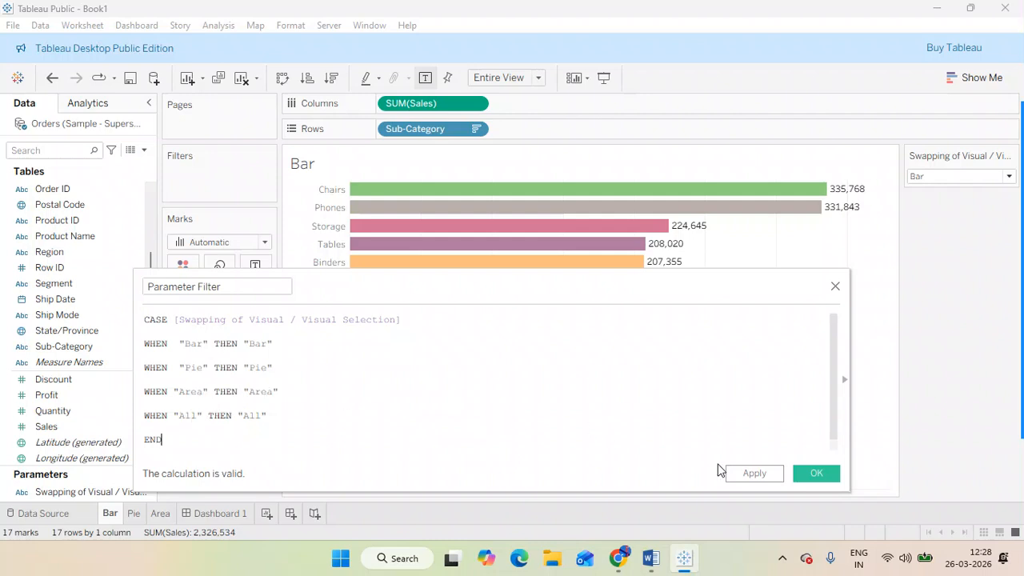
click(815, 474)
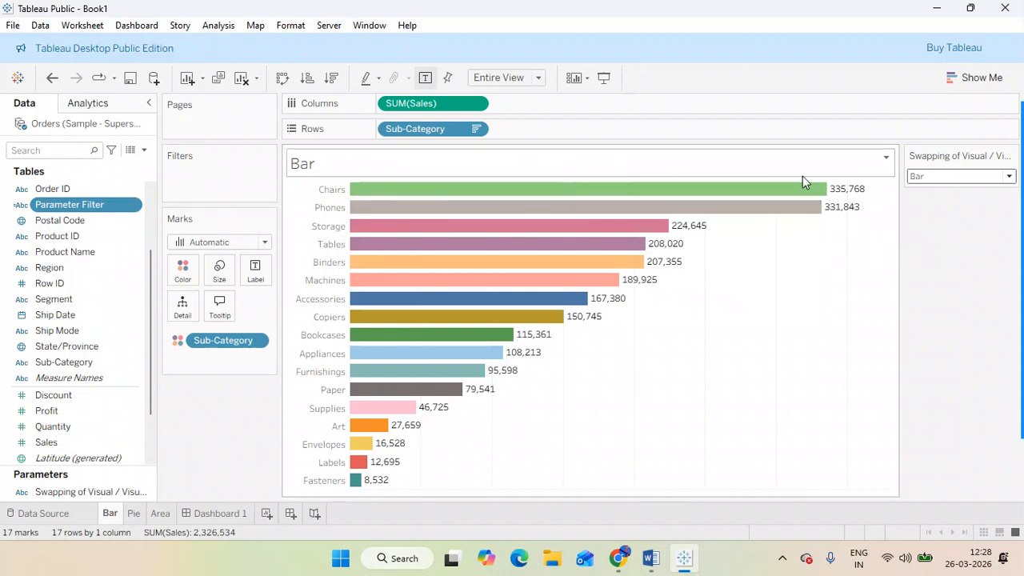
click(951, 177)
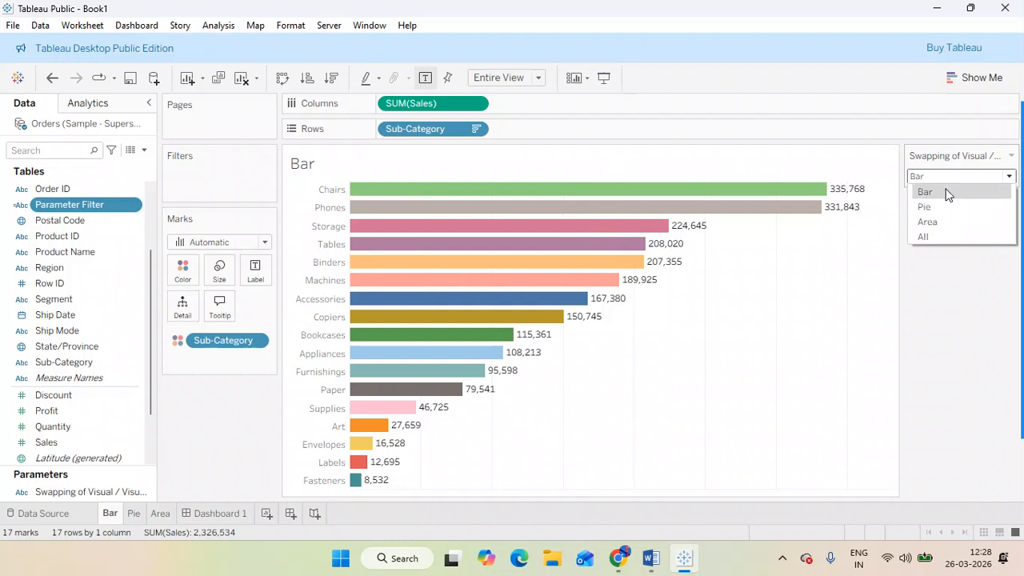
click(937, 207)
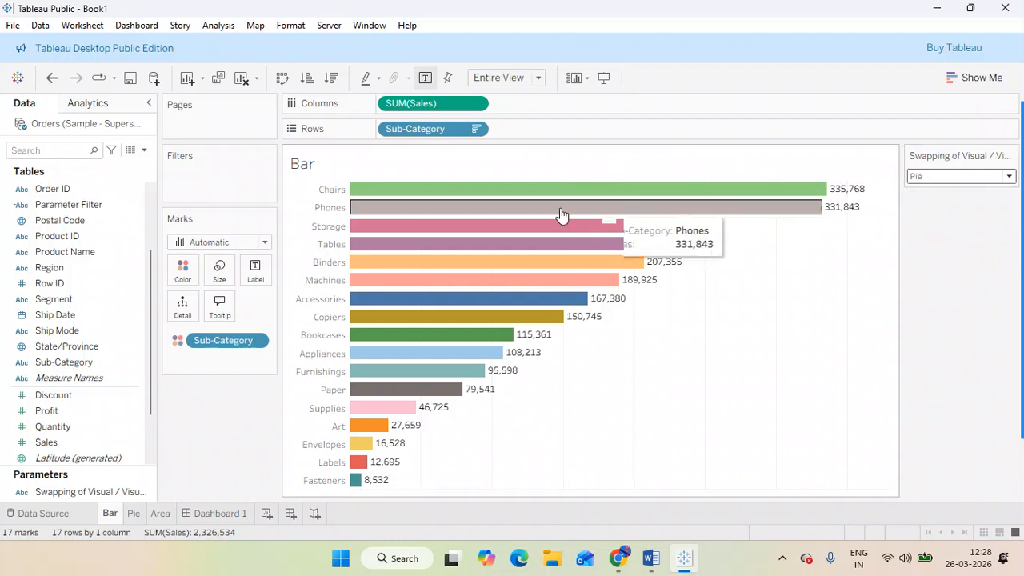
click(97, 205)
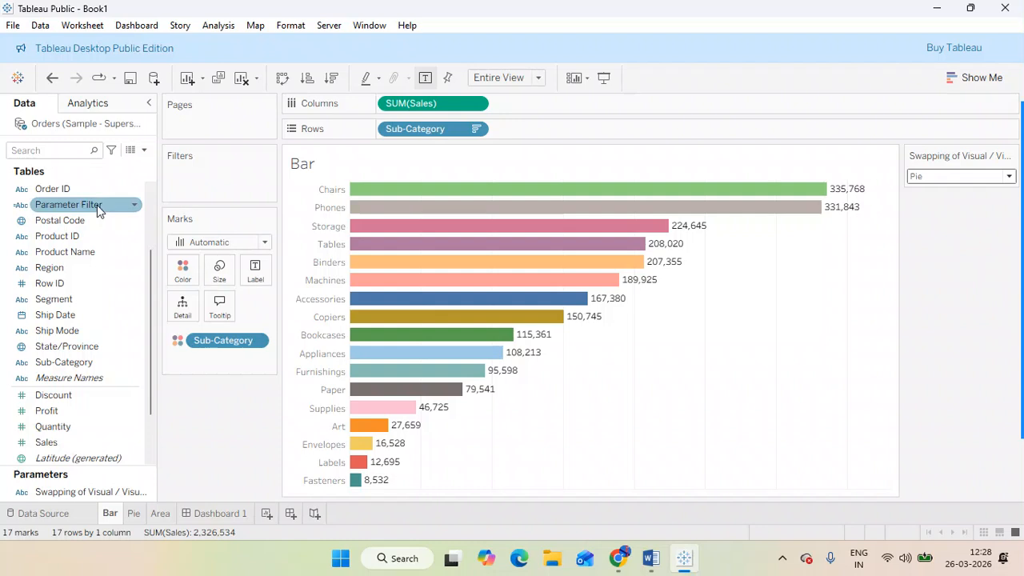
drag(58, 217, 203, 193)
drag(204, 191, 203, 192)
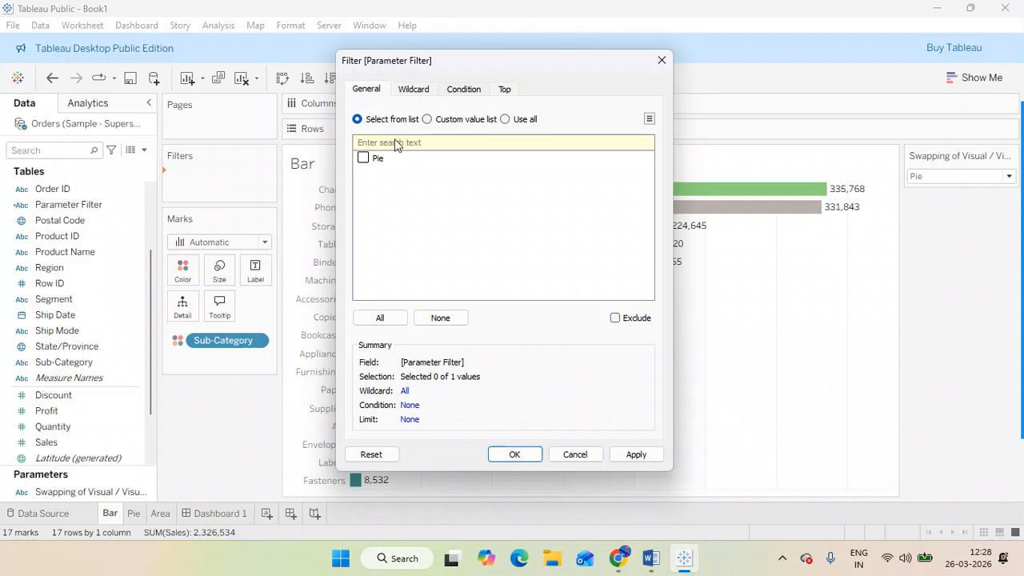
click(668, 65)
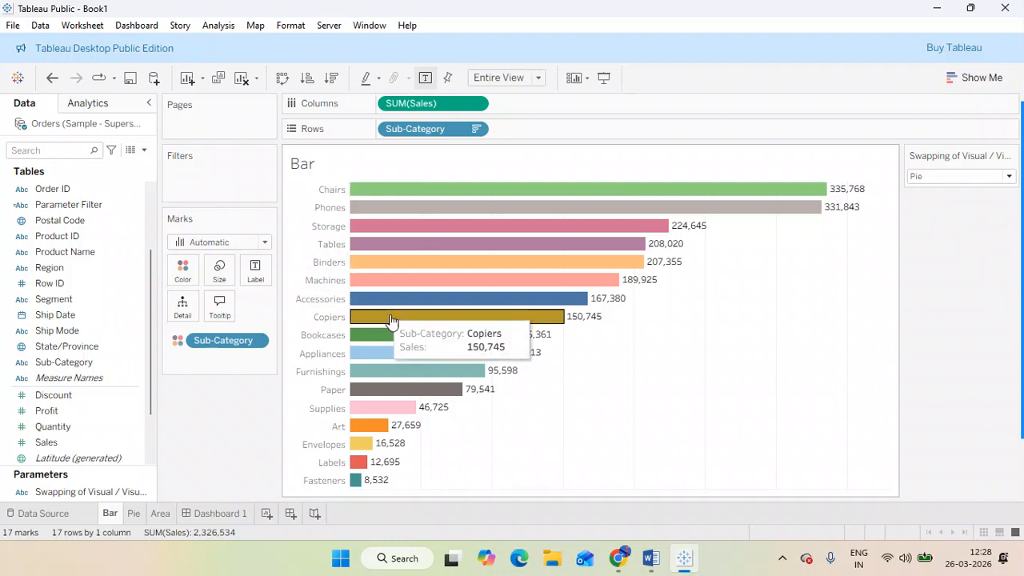
click(943, 176)
click(926, 197)
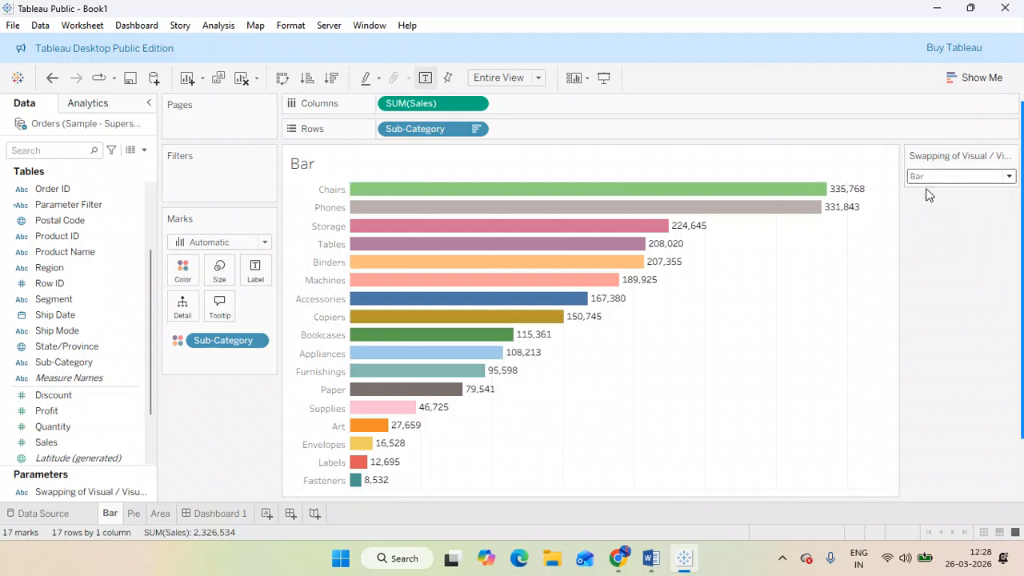
Step: Filter the Bar sheet by Parameter Filter, using a custom value list containing Bar and All
click(78, 206)
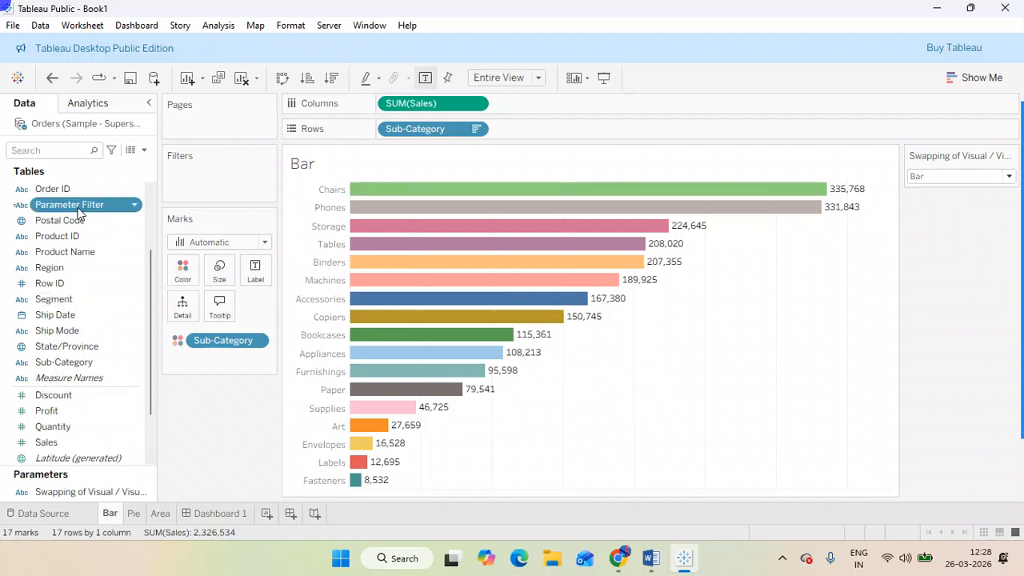
drag(79, 211, 203, 188)
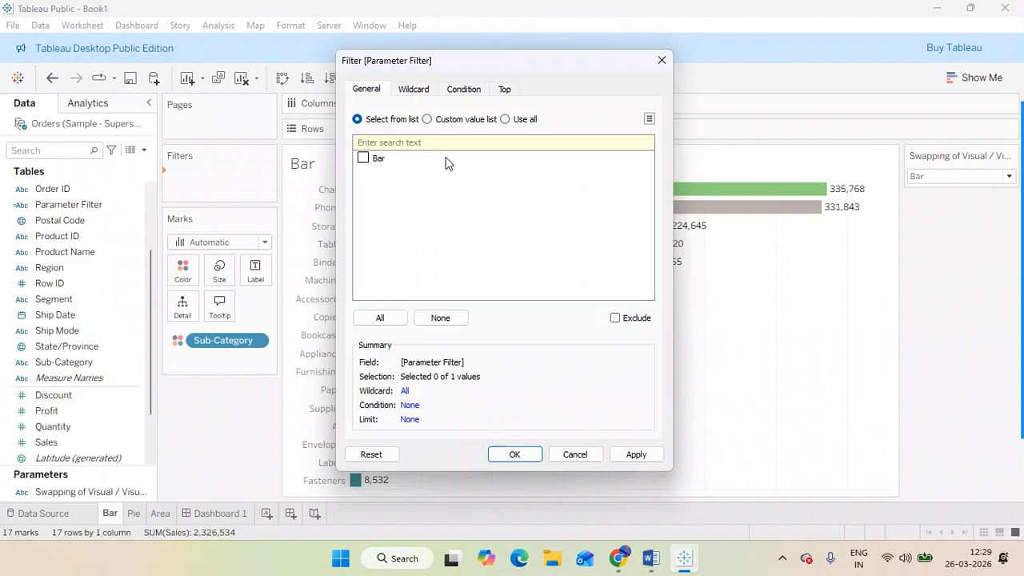
drag(461, 62, 352, 95)
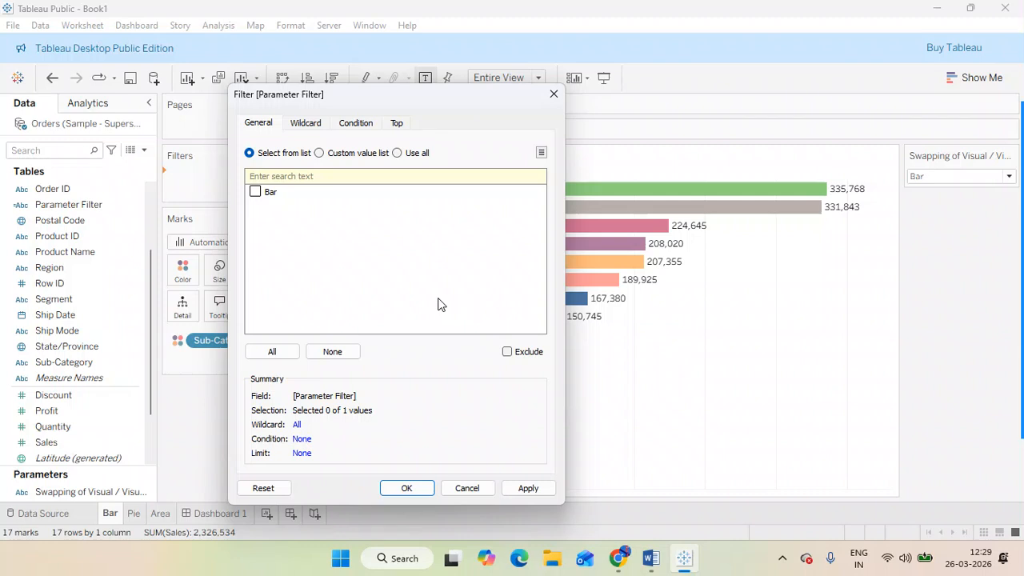
click(319, 151)
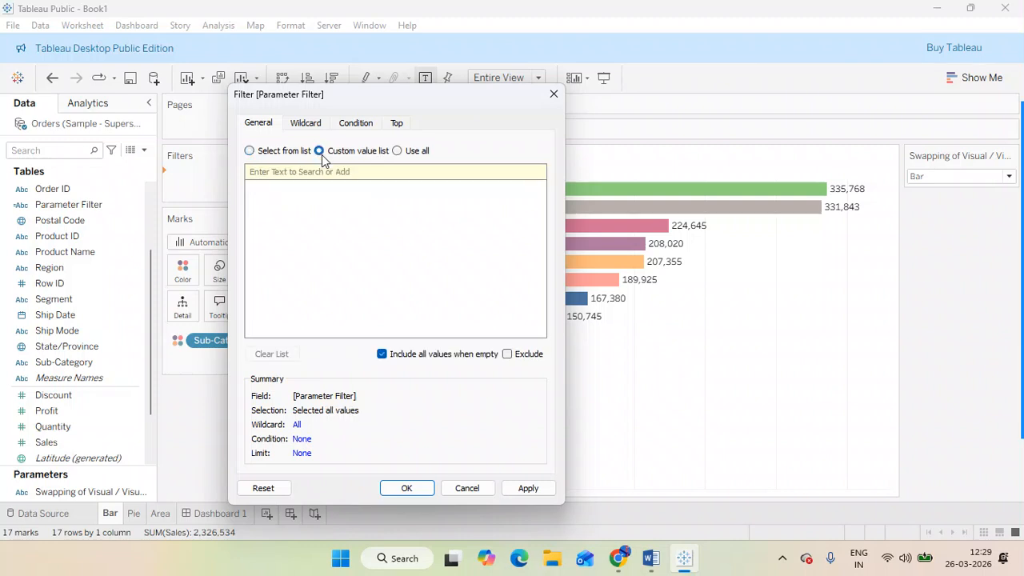
click(310, 170)
text(Bar)
click(527, 172)
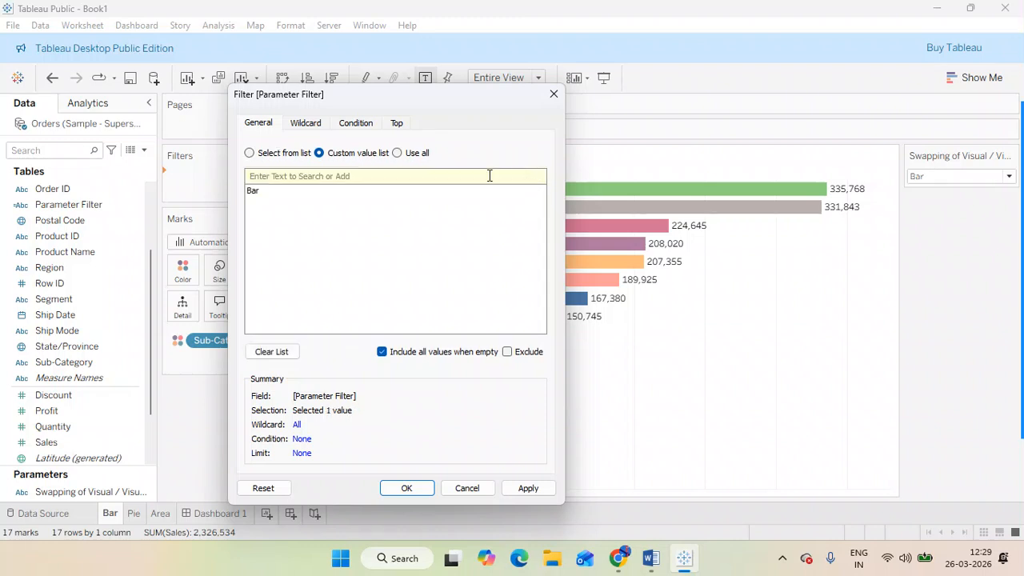
text(All)
click(527, 176)
click(528, 489)
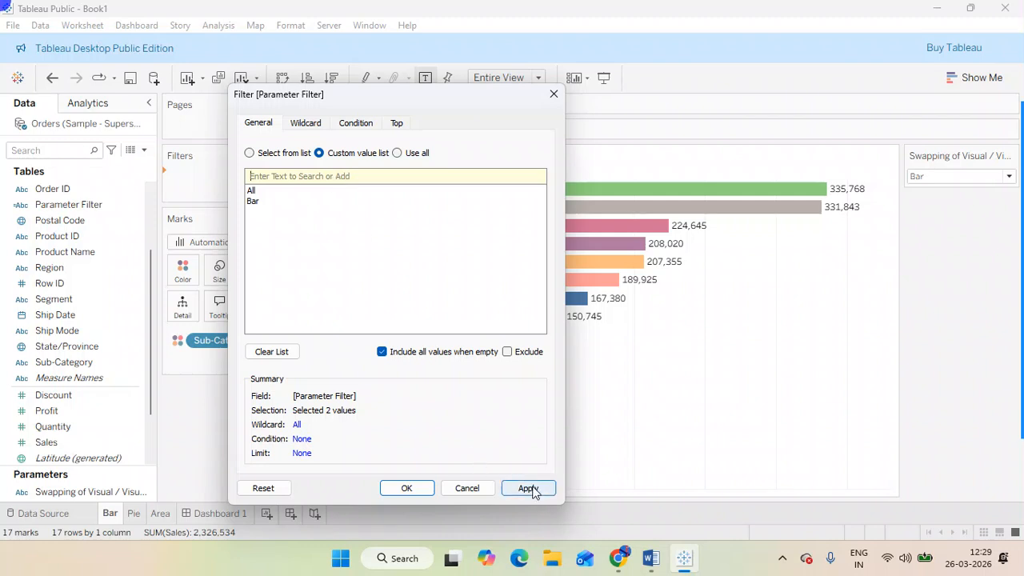
click(409, 488)
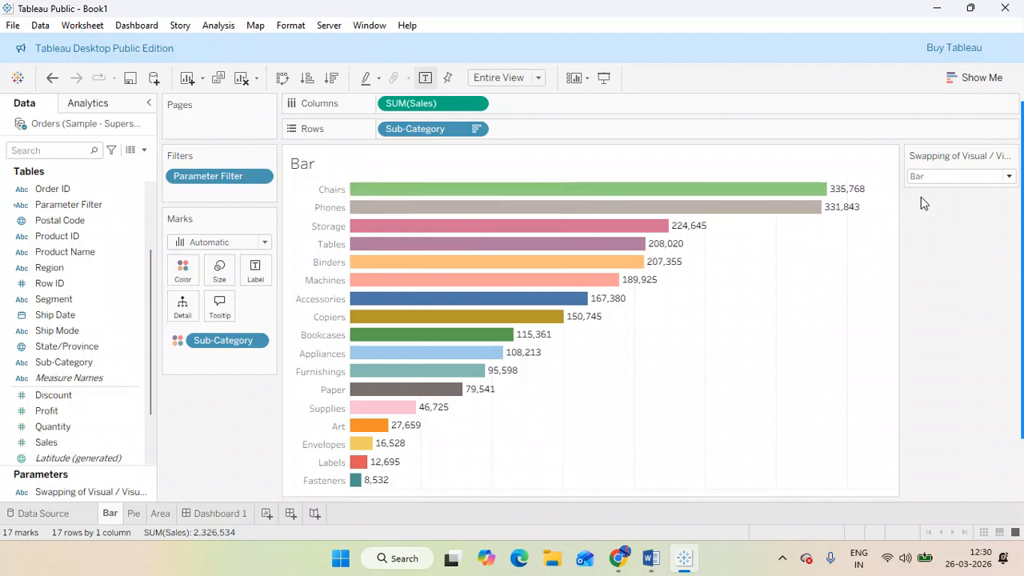
Step: Test the Bar sheet's filter by cycling the Swapping of Visual parameter through Pie, Area and All, ending on Bar
click(954, 180)
click(938, 206)
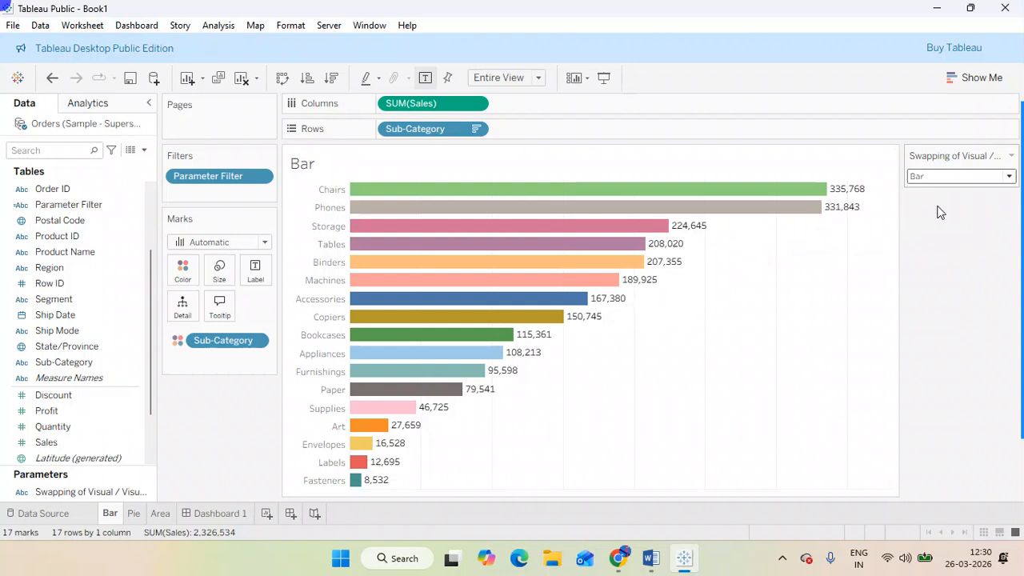
click(970, 179)
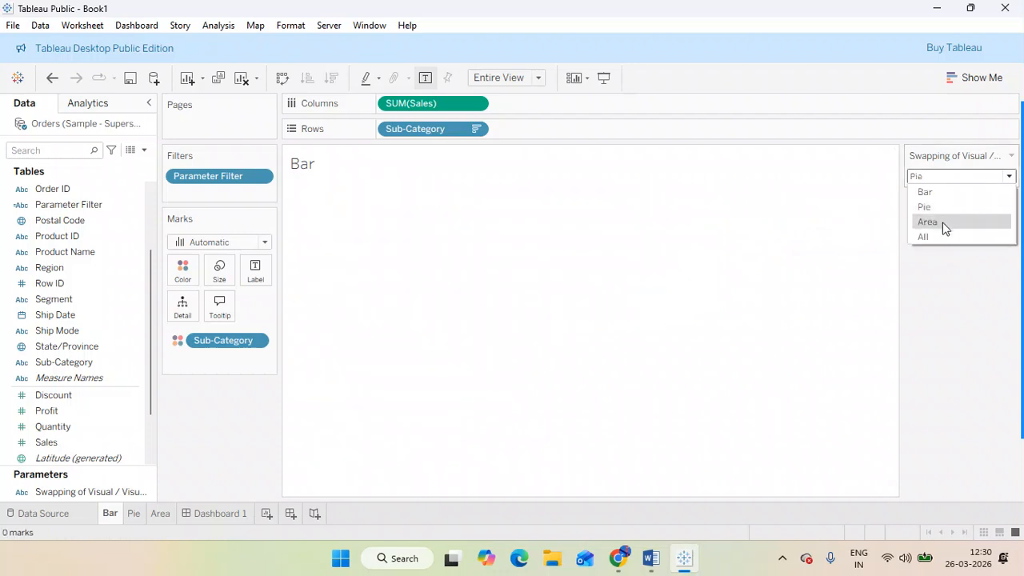
click(941, 224)
click(976, 180)
click(929, 236)
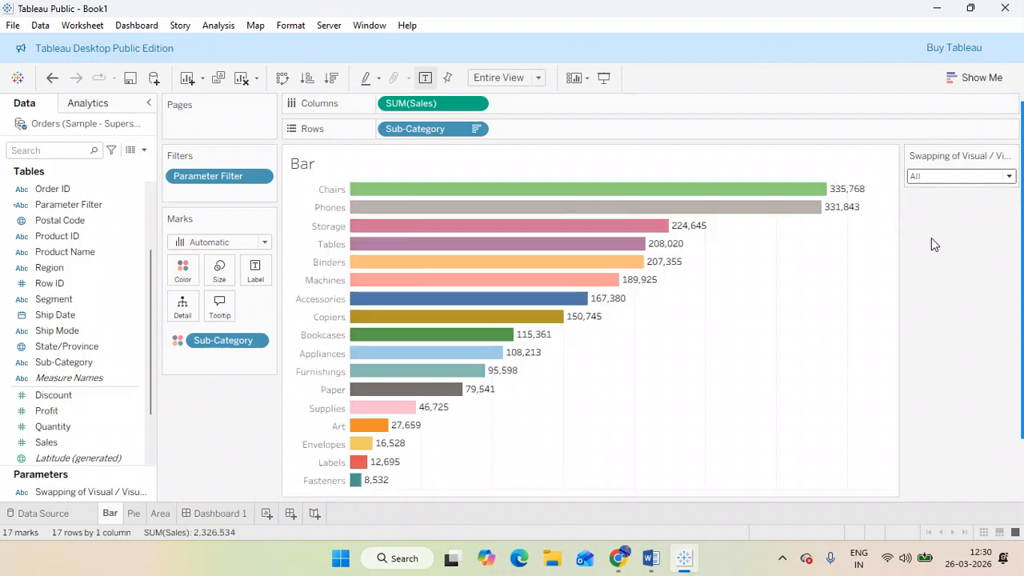
click(942, 180)
click(921, 192)
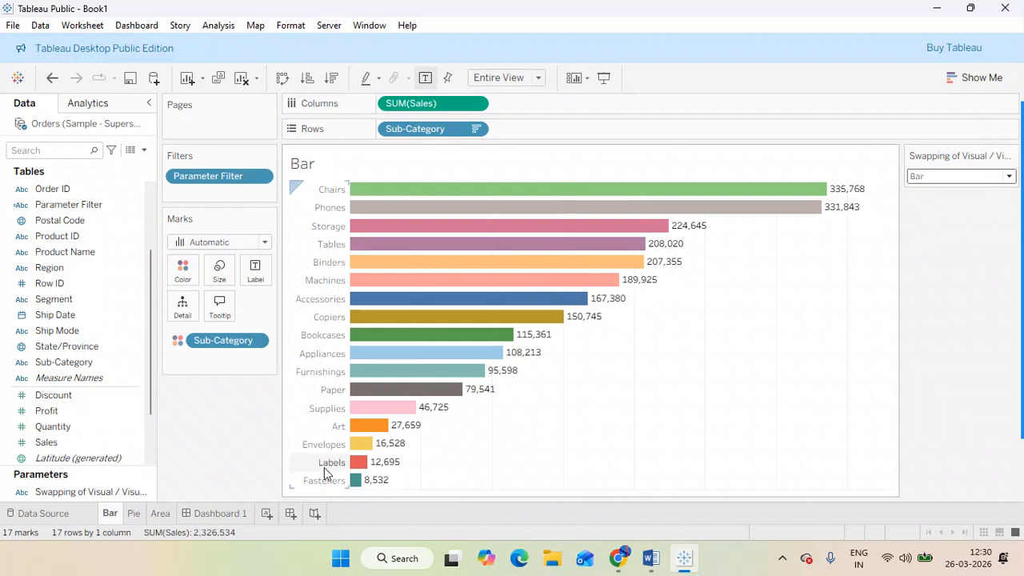
mouse_move(225, 517)
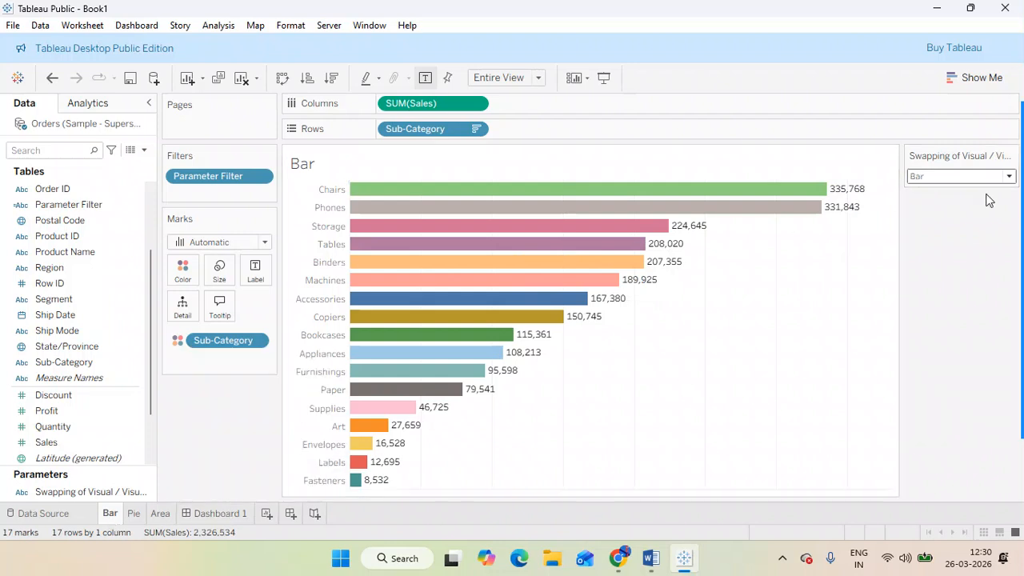
click(961, 178)
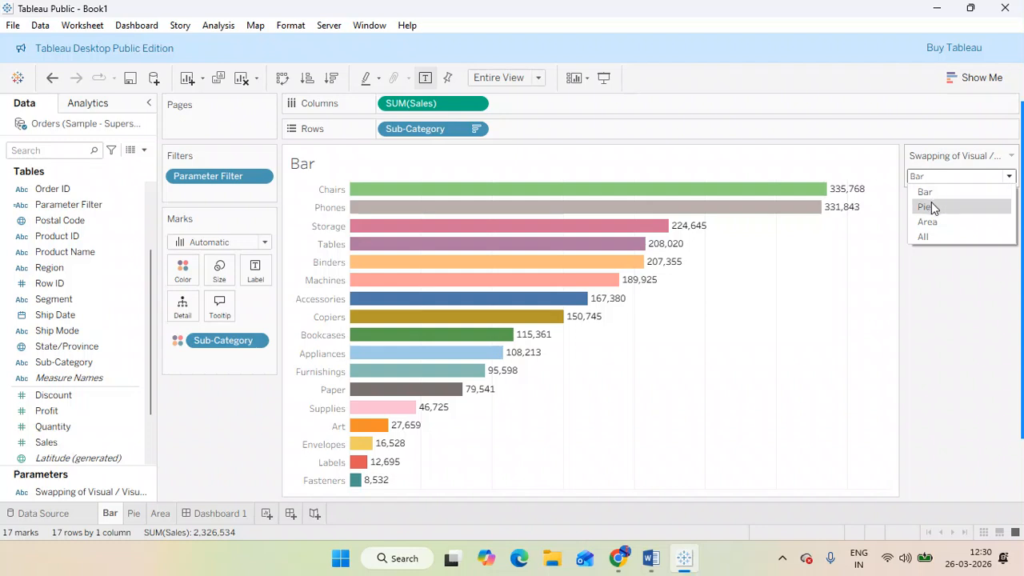
click(926, 210)
click(957, 180)
click(943, 216)
click(960, 179)
click(938, 198)
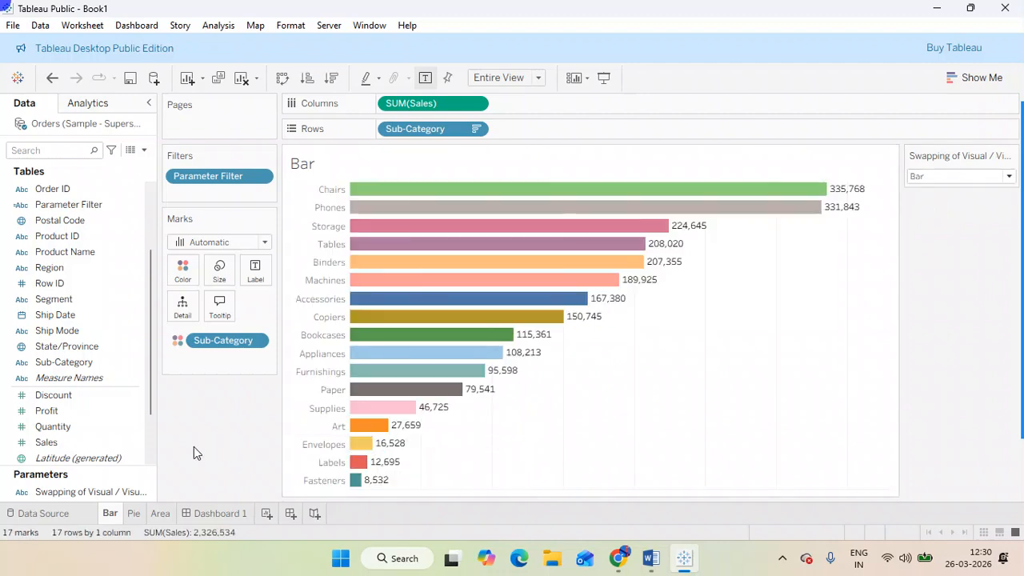
Step: Show the Swapping of Visual / Visual Selection parameter control on the Pie sheet
click(135, 513)
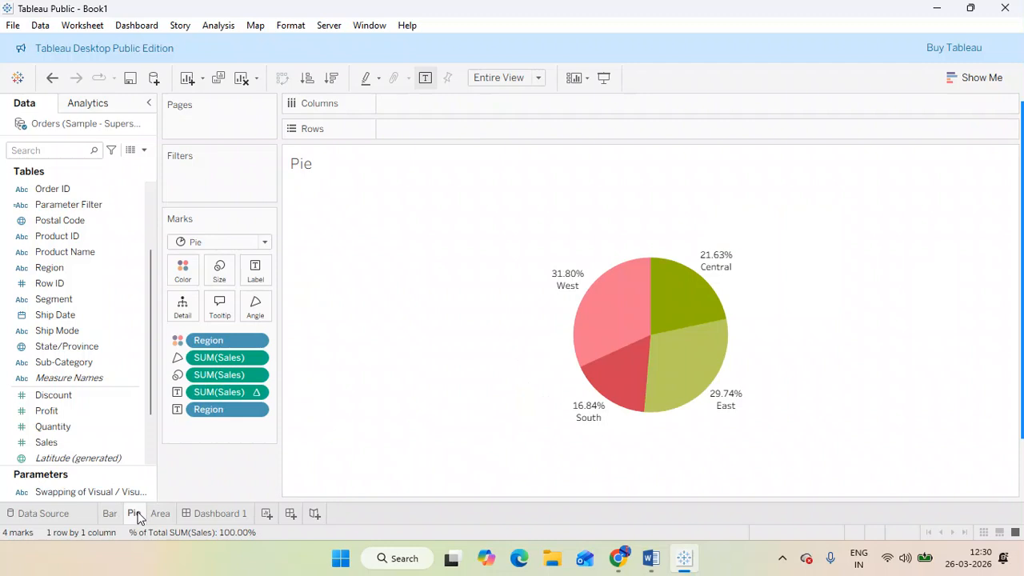
click(146, 492)
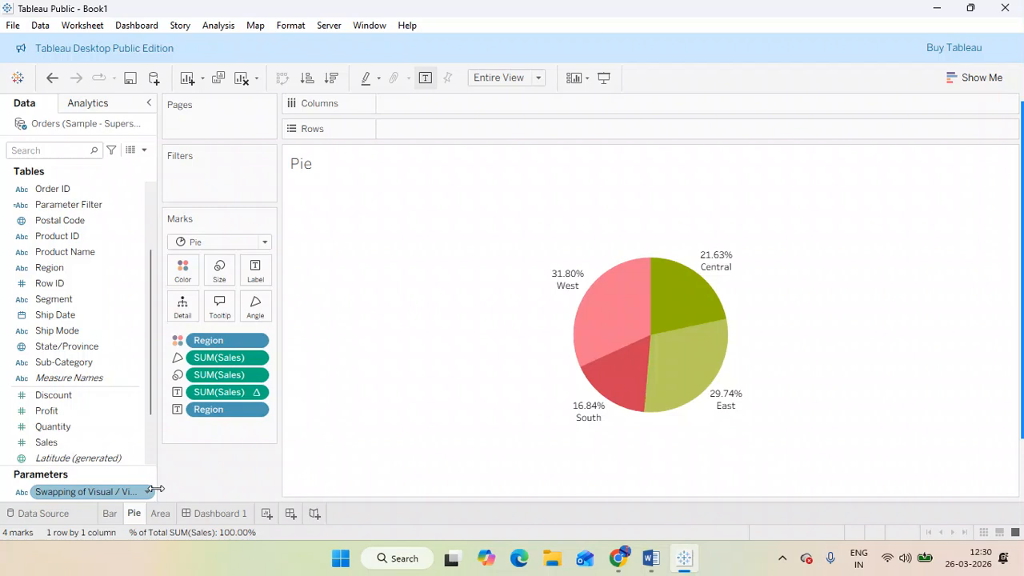
click(149, 494)
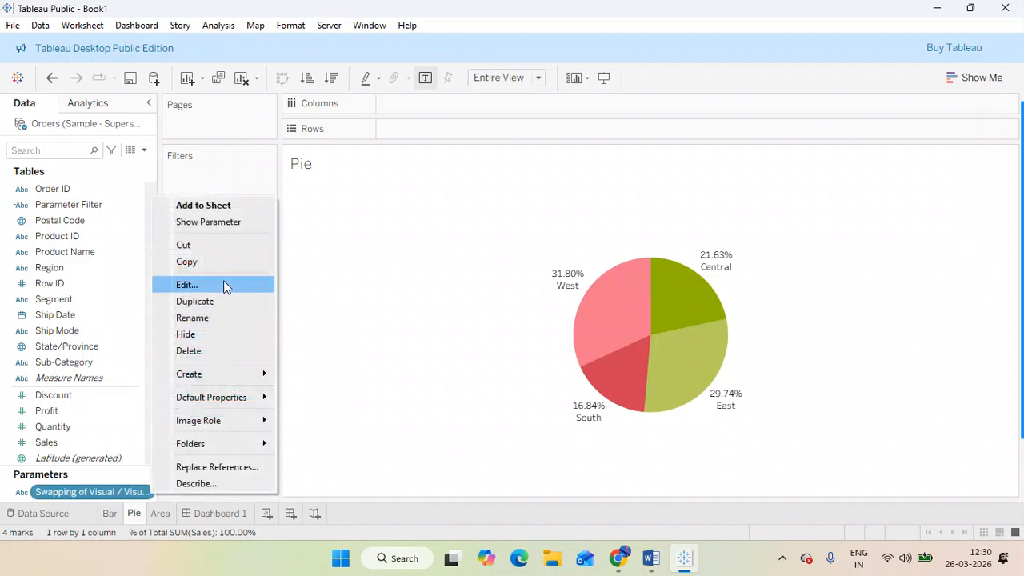
click(241, 228)
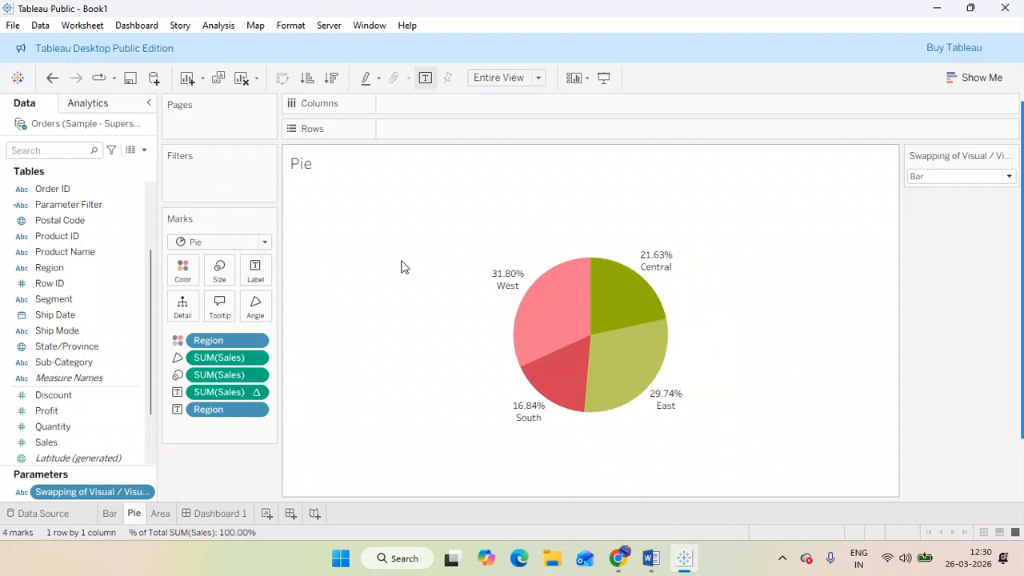
drag(132, 205, 214, 185)
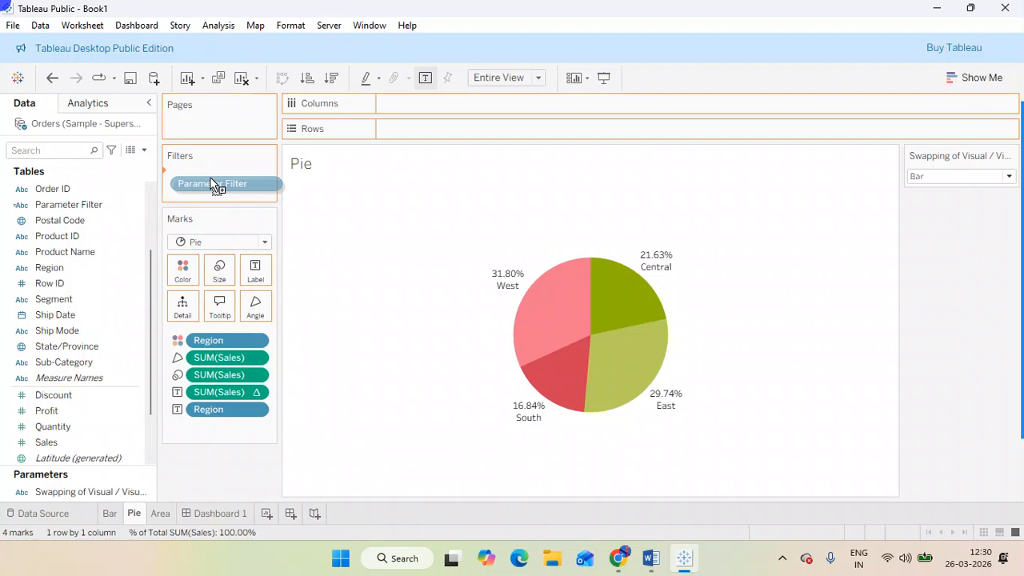
drag(214, 184, 211, 183)
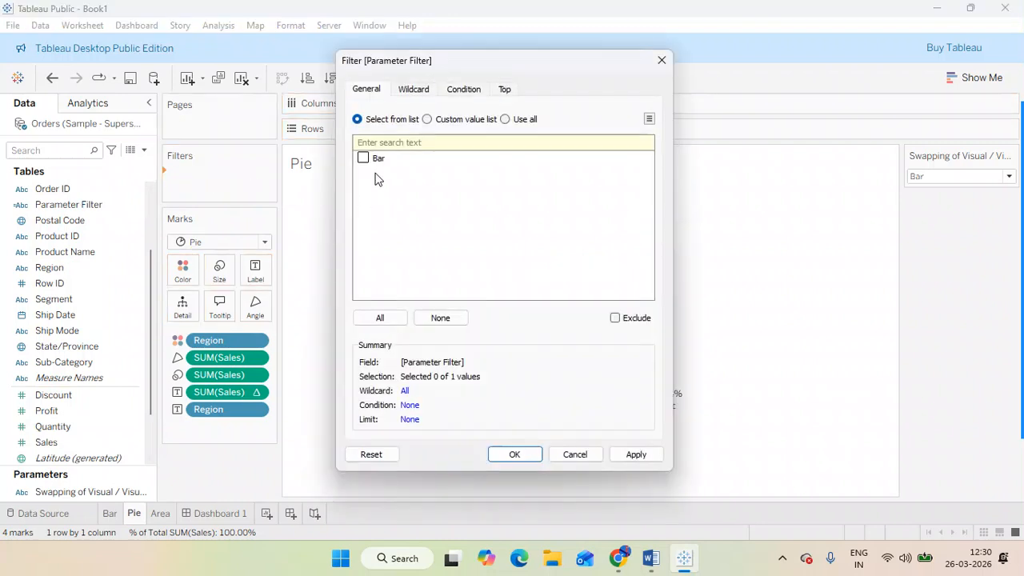
click(661, 59)
Step: With the parameter set to Pie, filter the Pie sheet by Parameter Filter, using a custom value list containing All and Pie
click(957, 176)
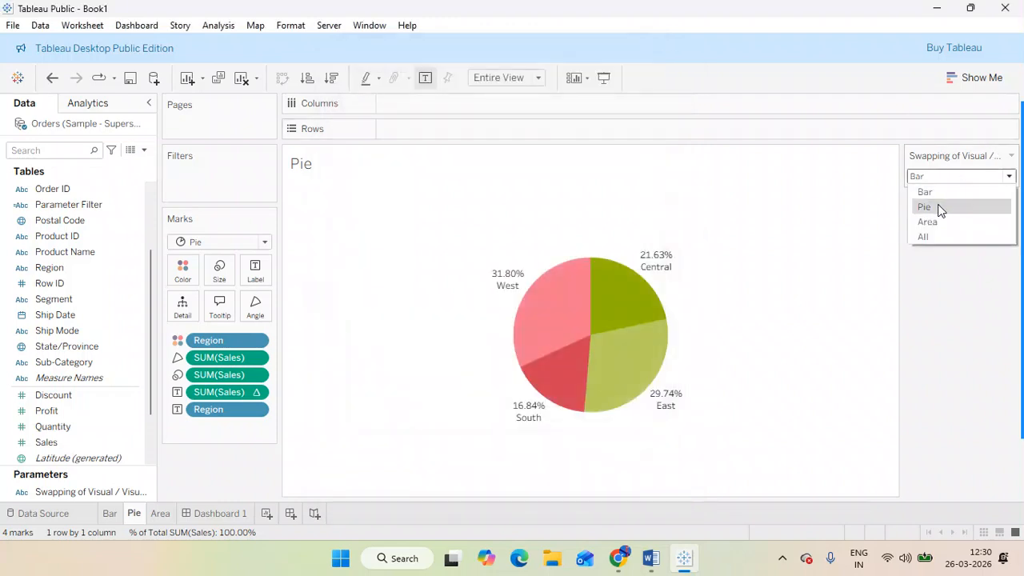
click(925, 206)
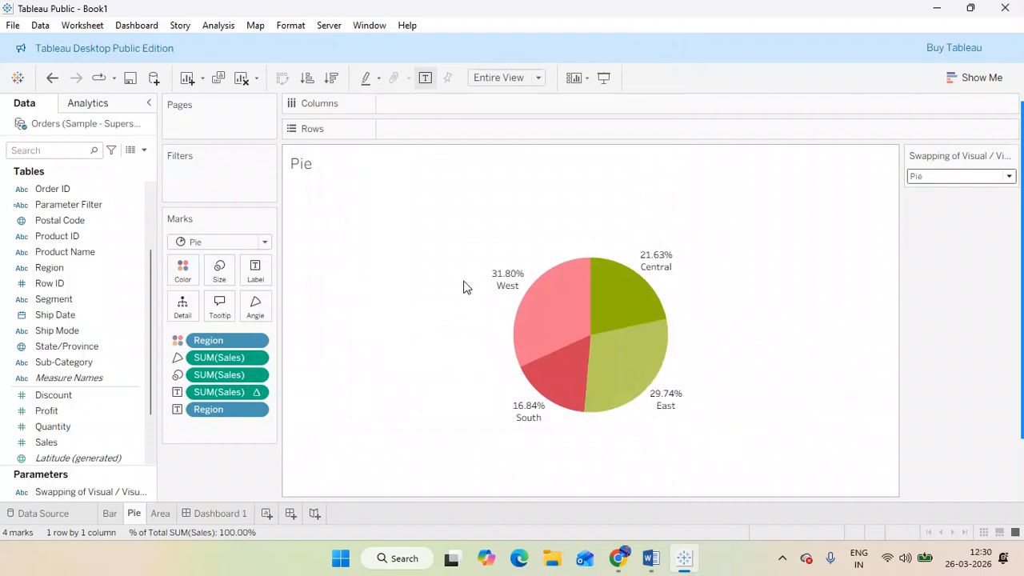
click(70, 209)
drag(70, 210, 201, 183)
click(364, 159)
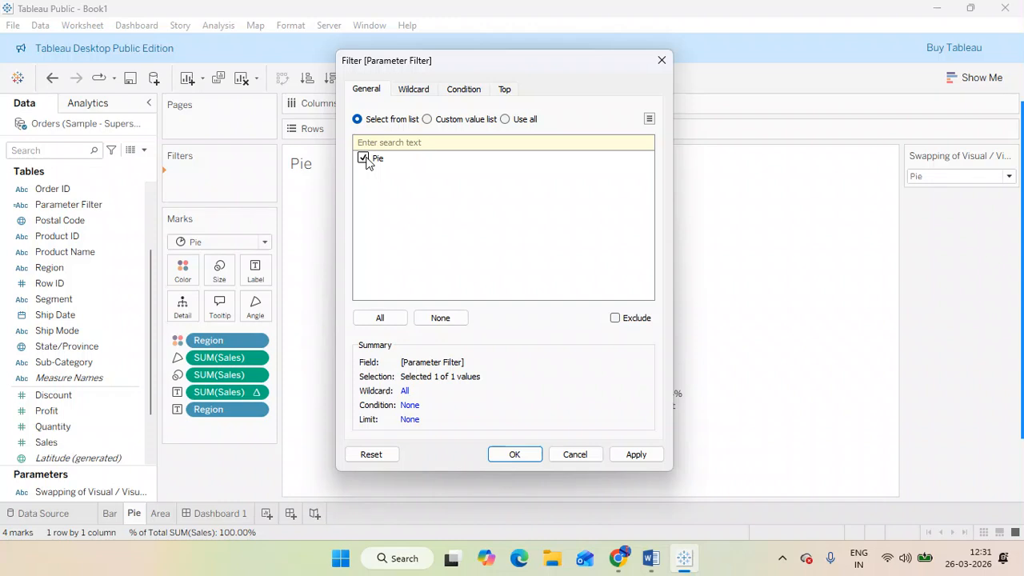
click(430, 117)
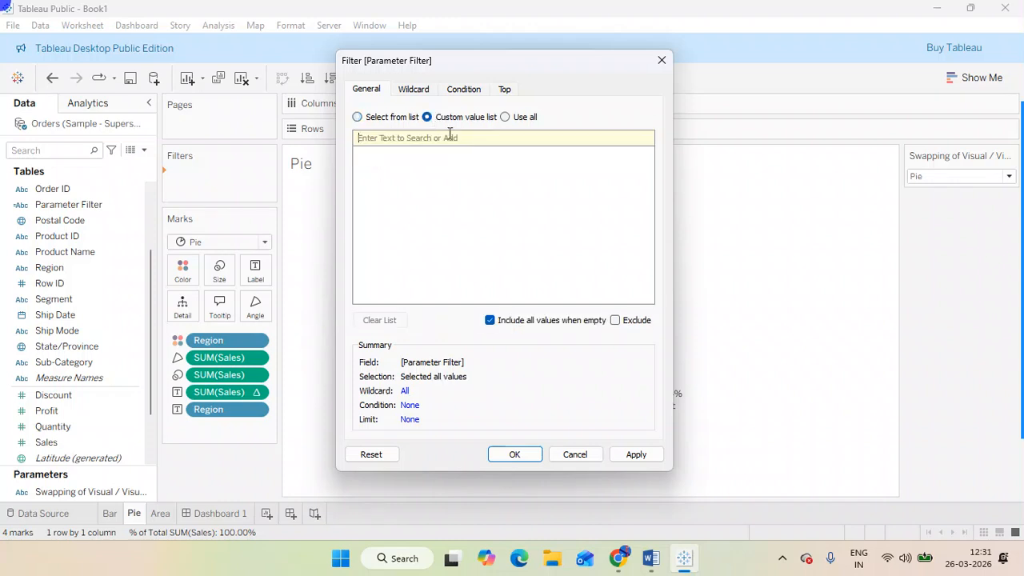
text(All)
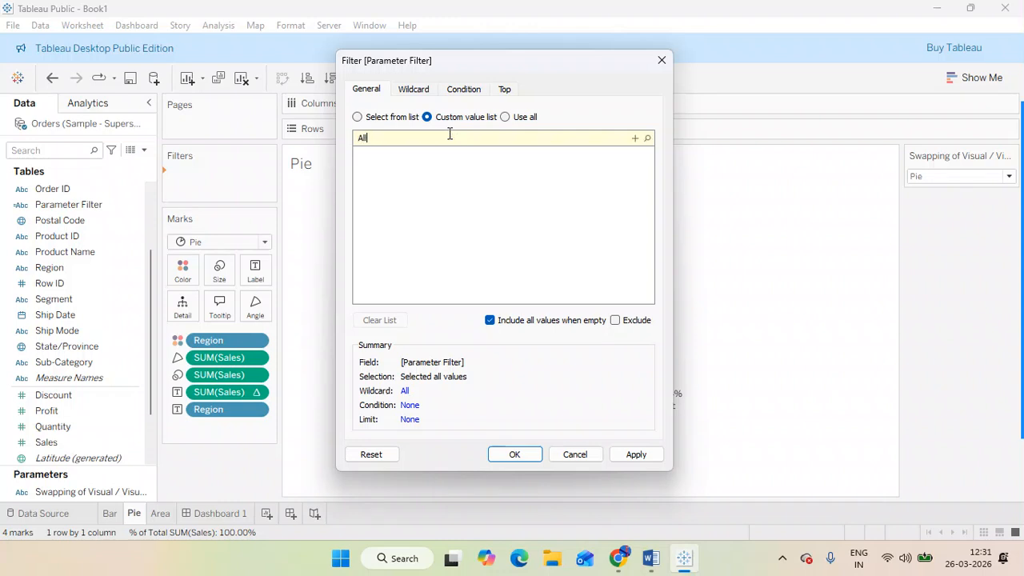
click(636, 138)
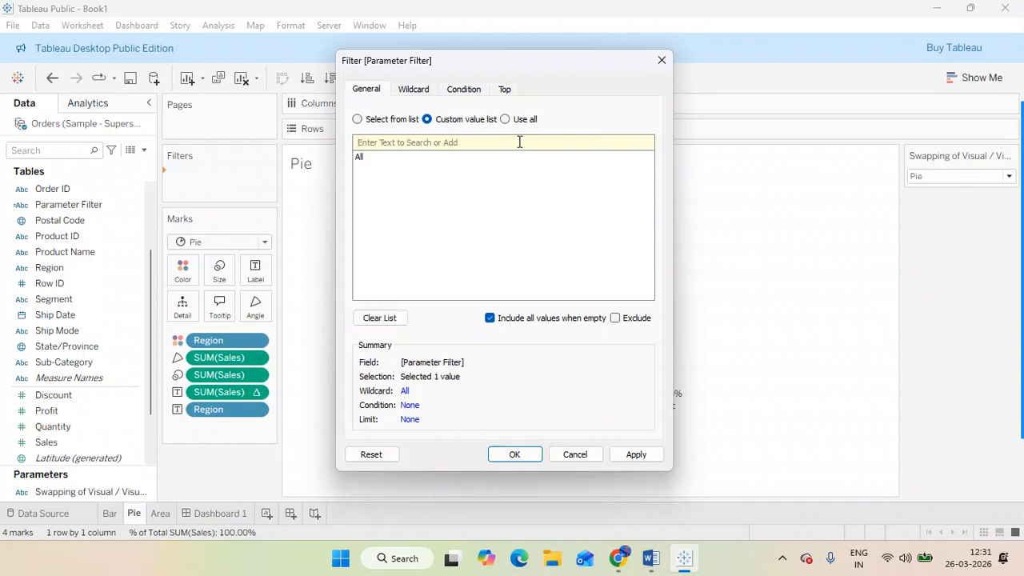
text(Pie)
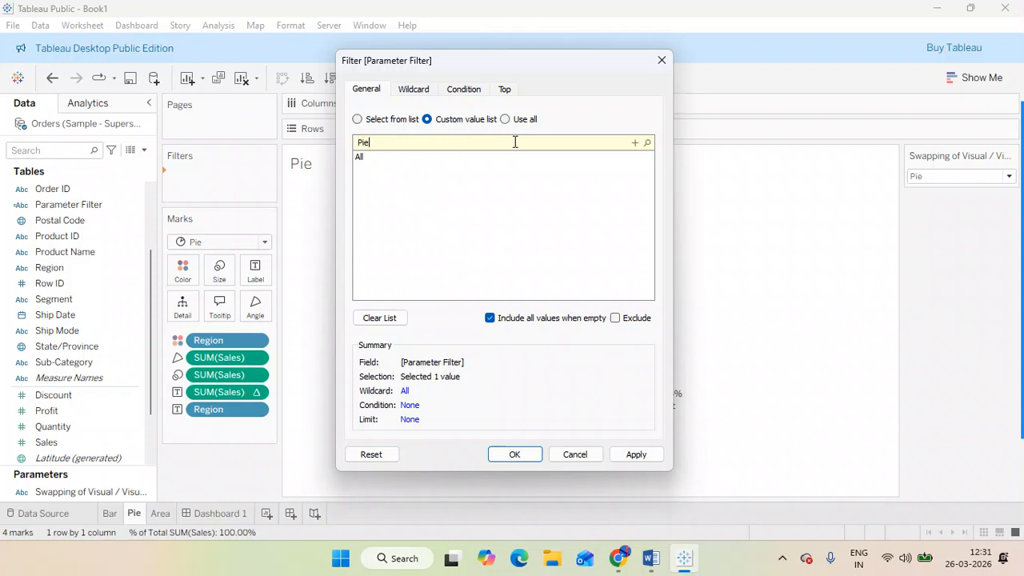
click(636, 143)
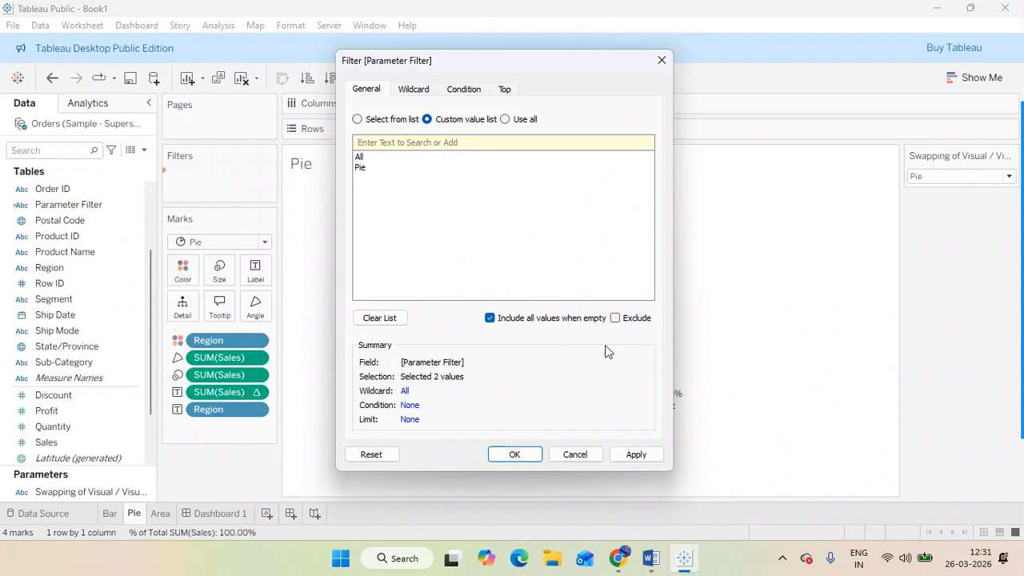
click(635, 455)
click(520, 454)
Step: Test the Pie sheet's filter by cycling the Swapping of Visual parameter through Bar, Pie and Area, ending on All
mouse_move(1006, 186)
click(926, 182)
click(926, 191)
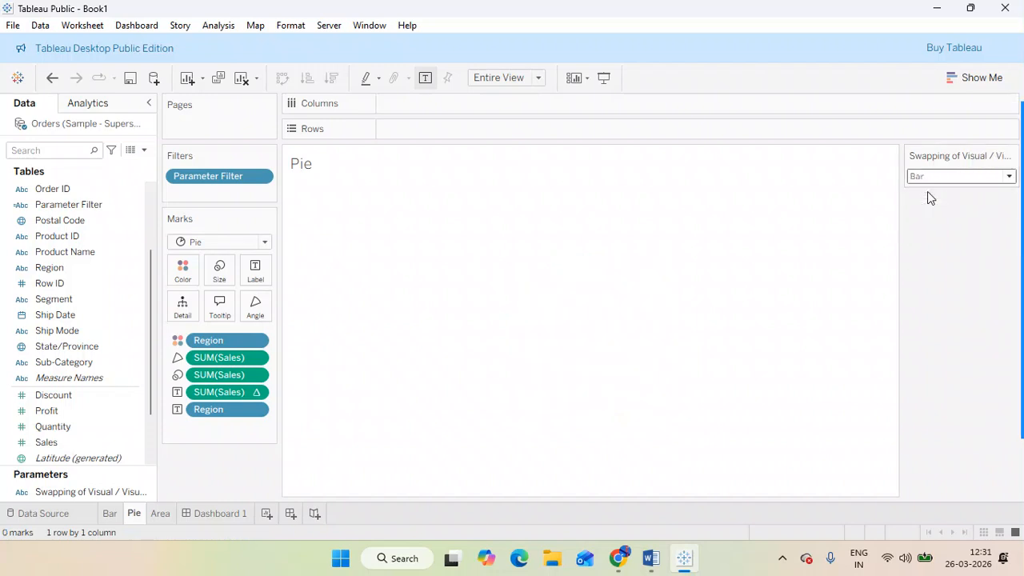
click(944, 179)
click(928, 205)
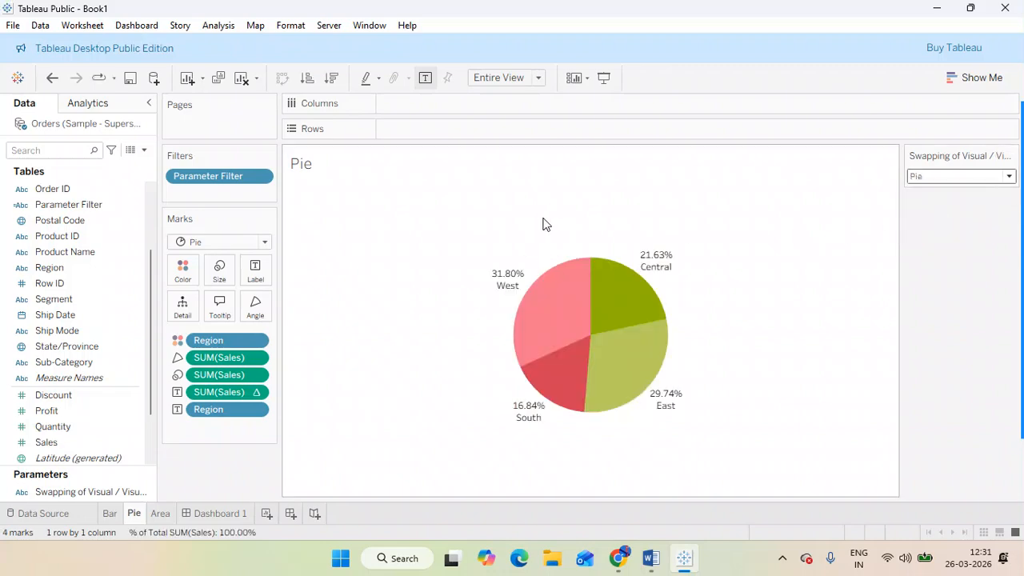
click(938, 179)
click(935, 221)
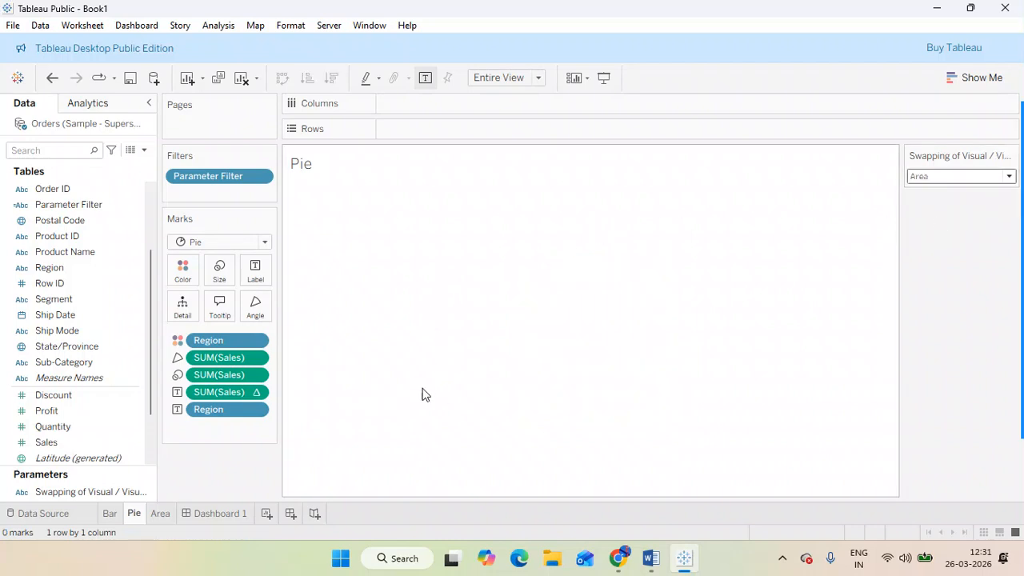
click(941, 177)
click(949, 225)
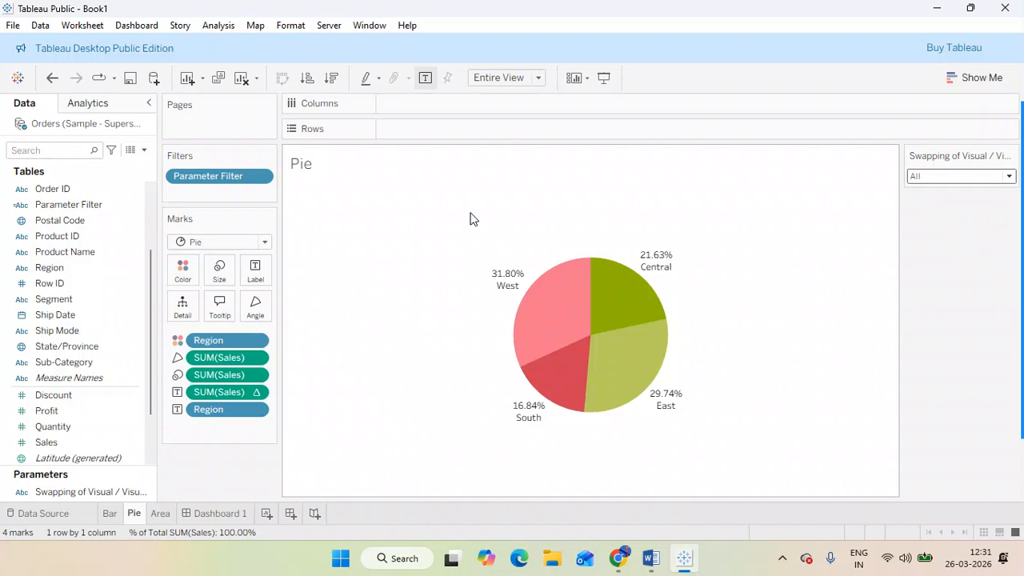
Step: Show the Swapping of Visual / Visual Selection parameter control on the Area sheet and set it to Area
click(160, 513)
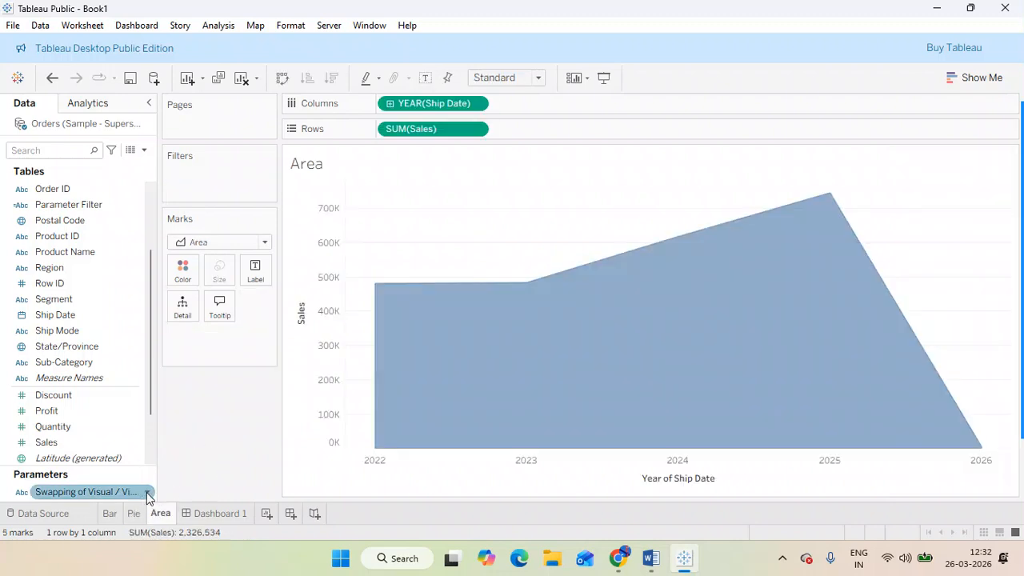
click(147, 493)
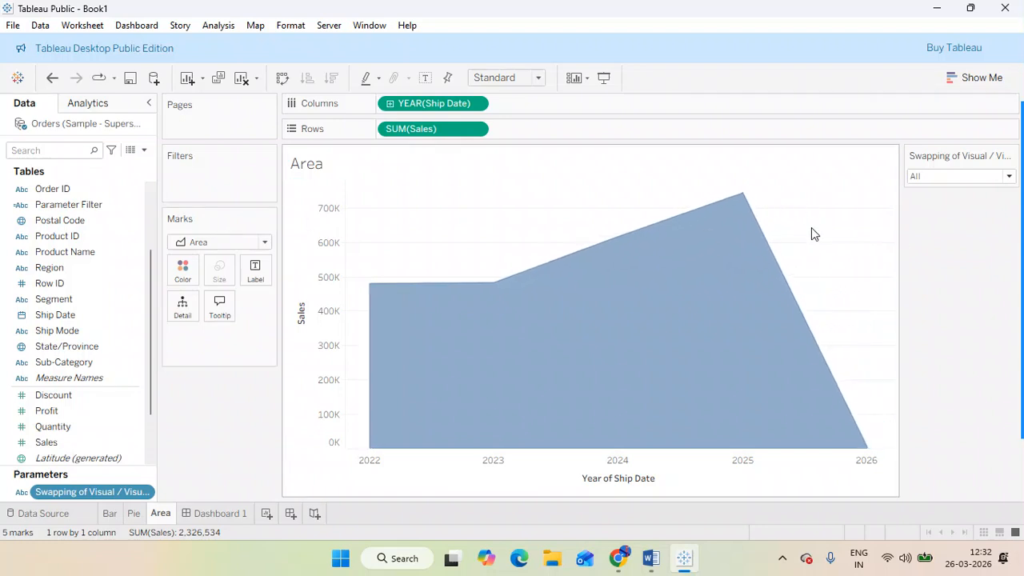
click(952, 178)
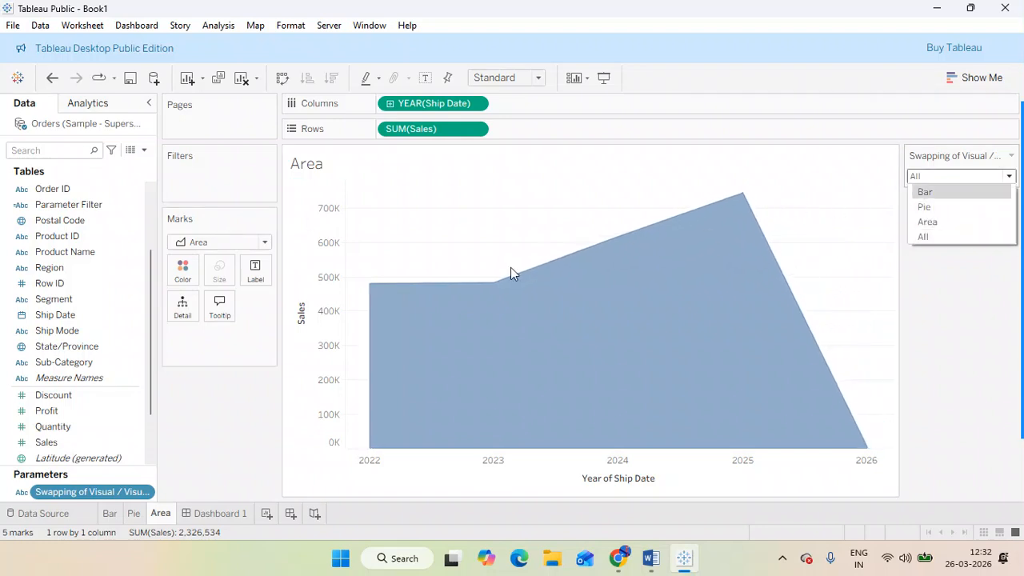
click(965, 223)
Step: Filter the Area sheet by Parameter Filter, using a custom value list containing Area and All
click(72, 207)
drag(72, 206, 228, 184)
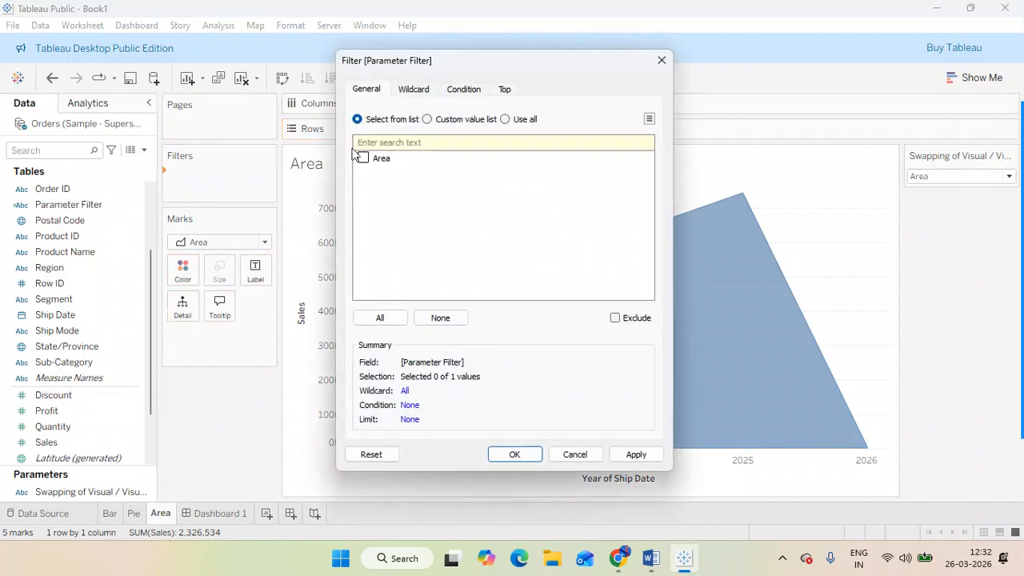
click(438, 123)
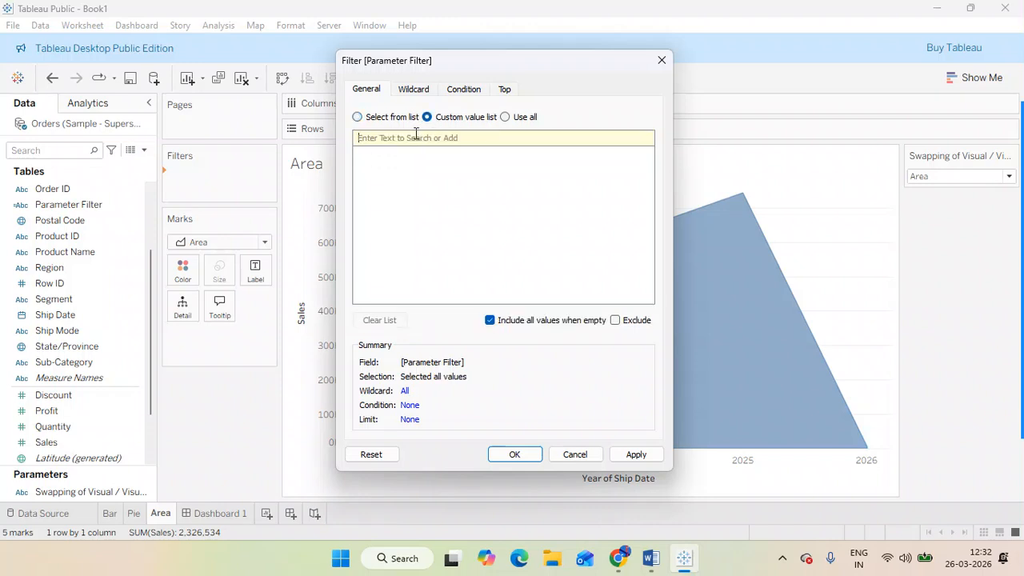
click(416, 136)
text(Area)
click(635, 139)
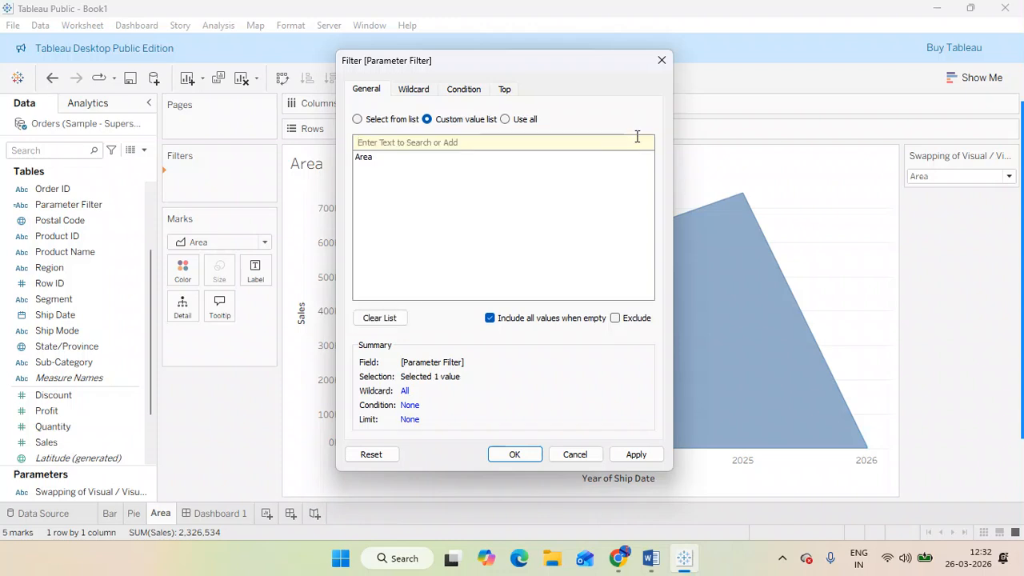
text(All)
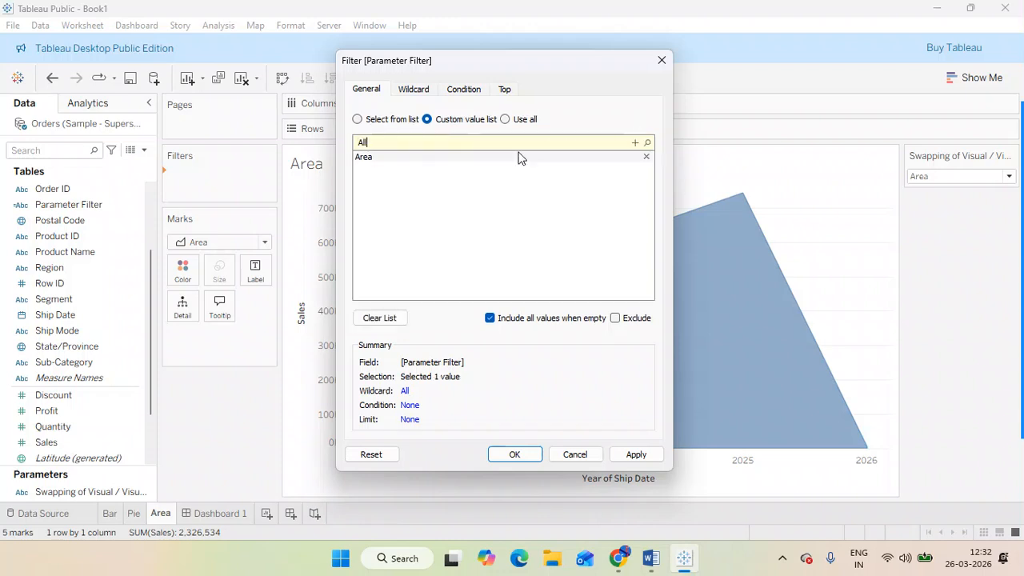
click(634, 144)
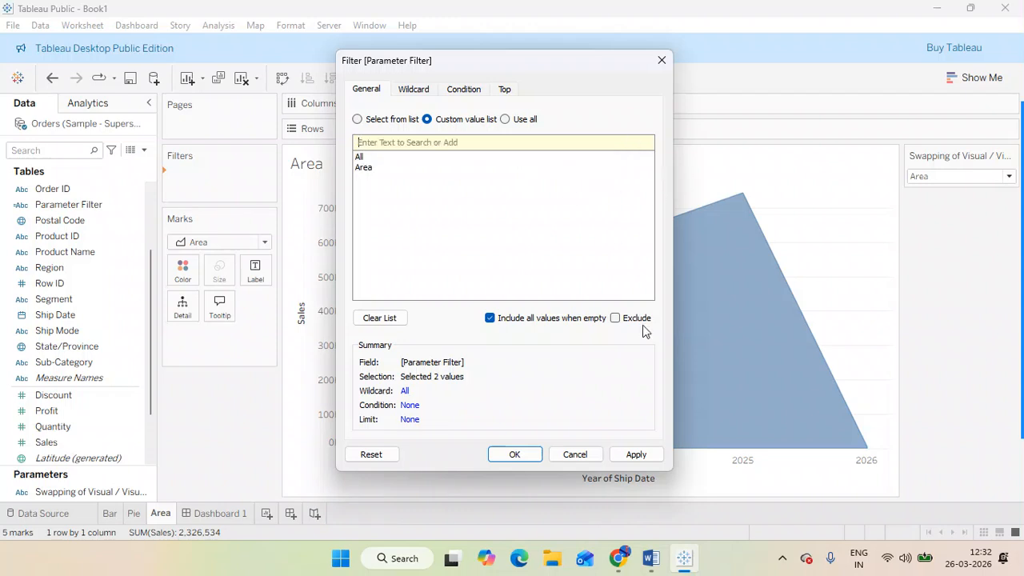
click(636, 454)
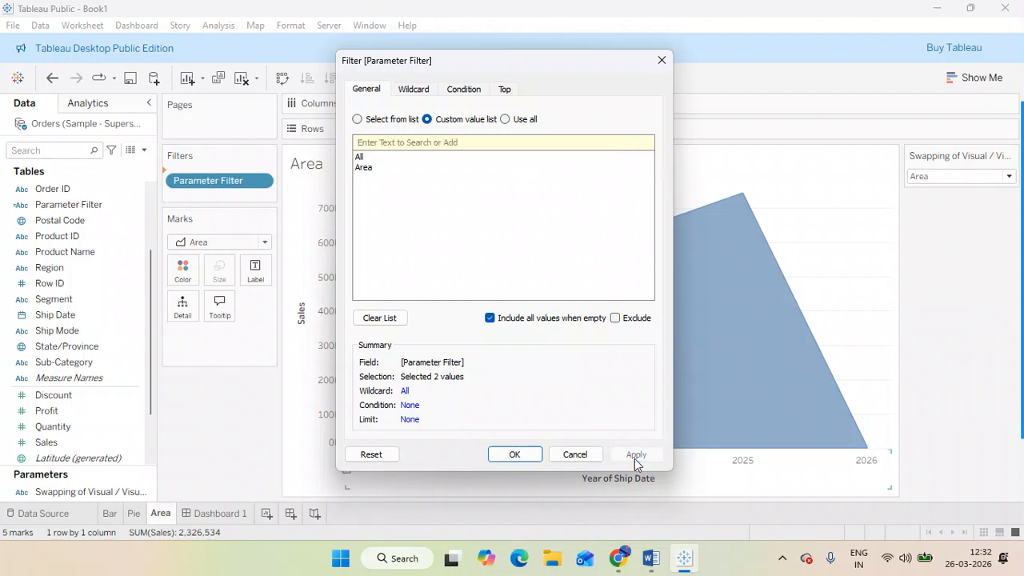
click(516, 455)
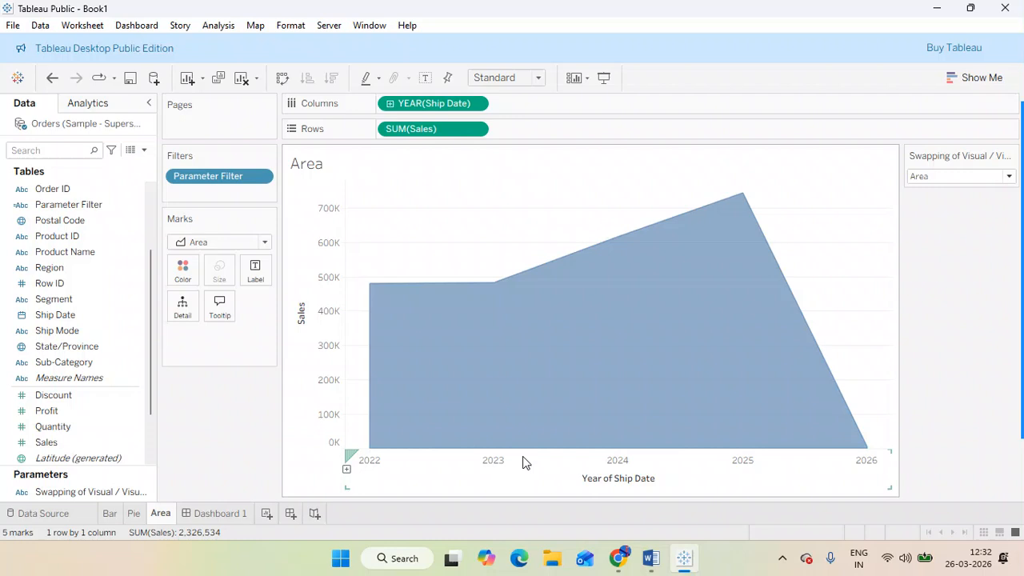
Step: Fit the Area sheet to Entire View and check the fit setting of the Pie and Bar sheets
click(528, 77)
click(516, 139)
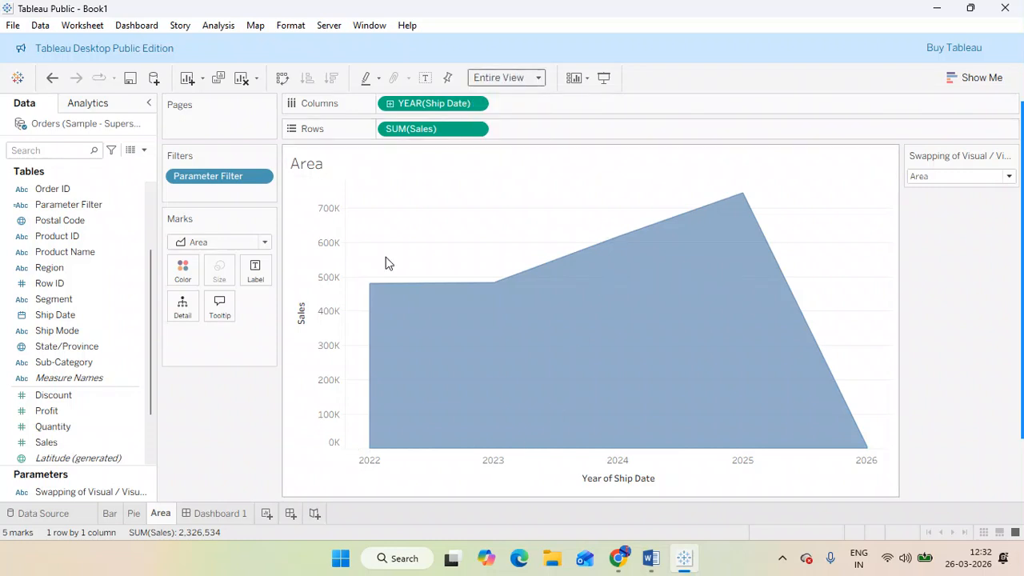
click(133, 513)
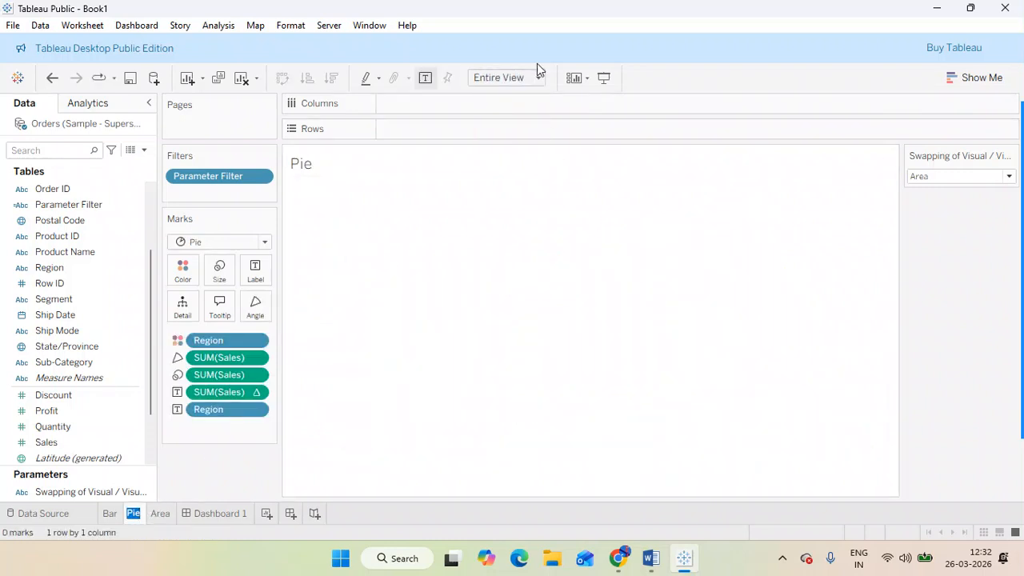
click(108, 513)
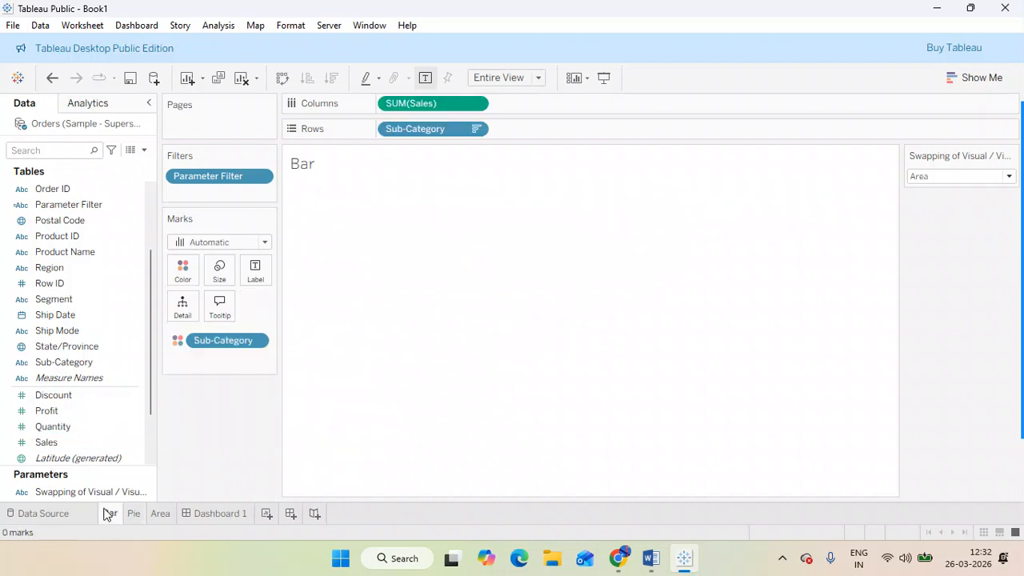
Step: Add the Swapping of Visual / Visual Selection parameter control to Dashboard 1 through the Area chart
click(212, 514)
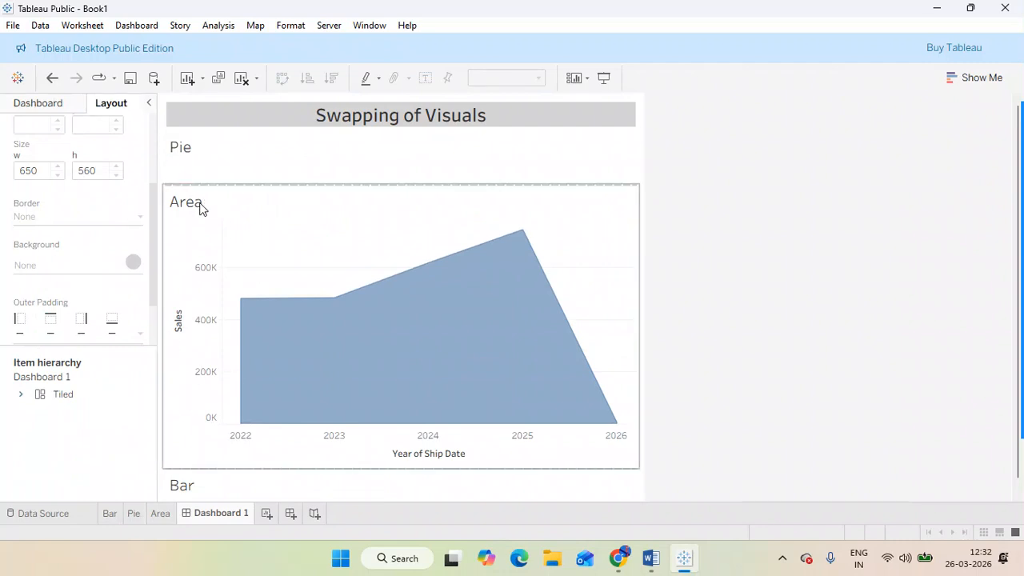
click(629, 218)
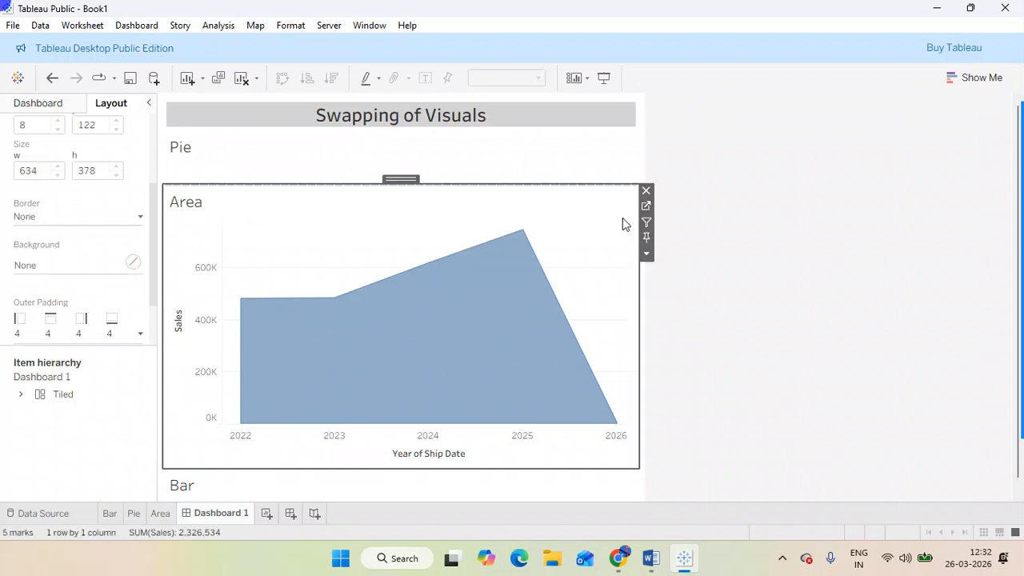
click(645, 254)
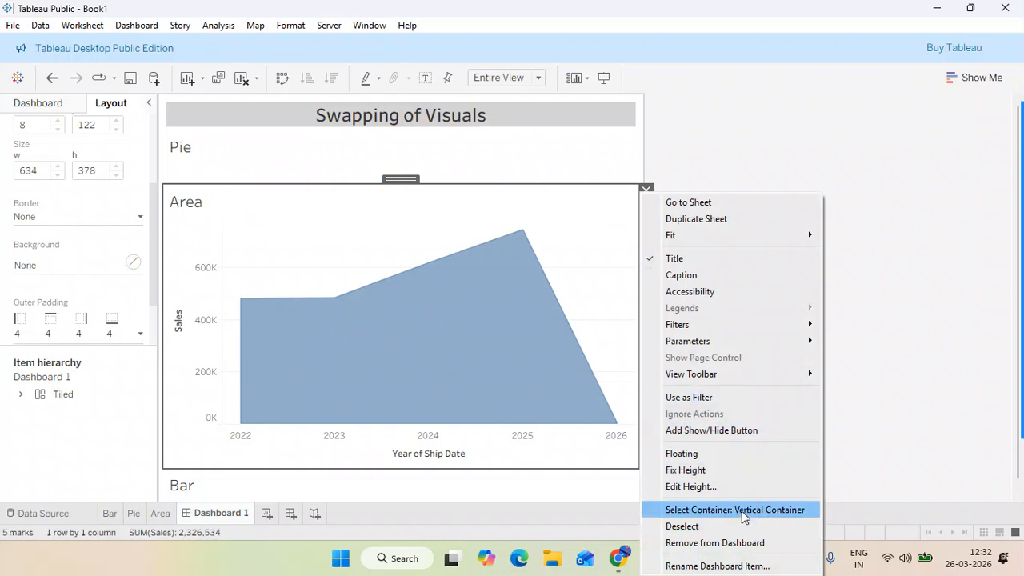
mouse_move(797, 345)
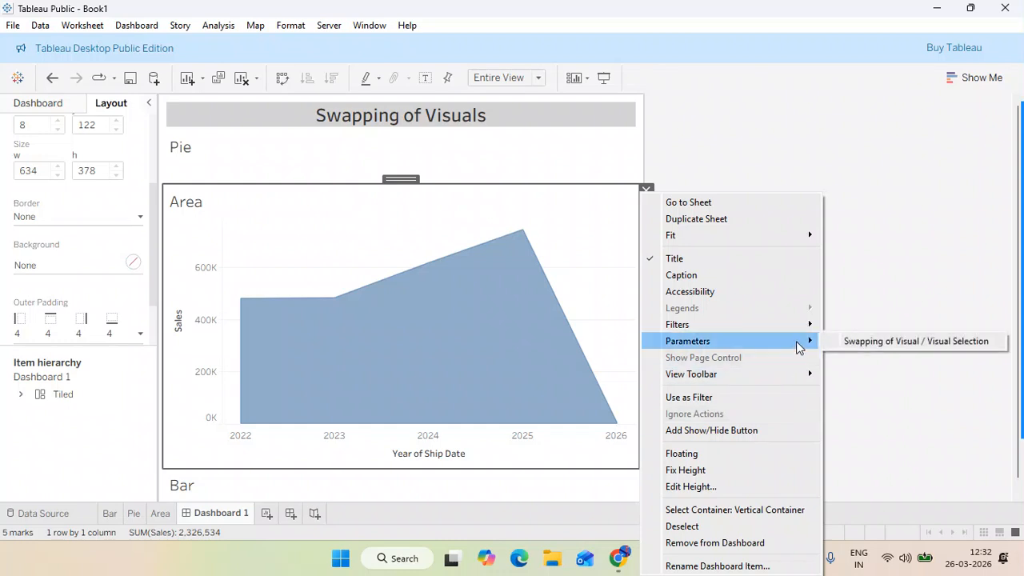
click(855, 341)
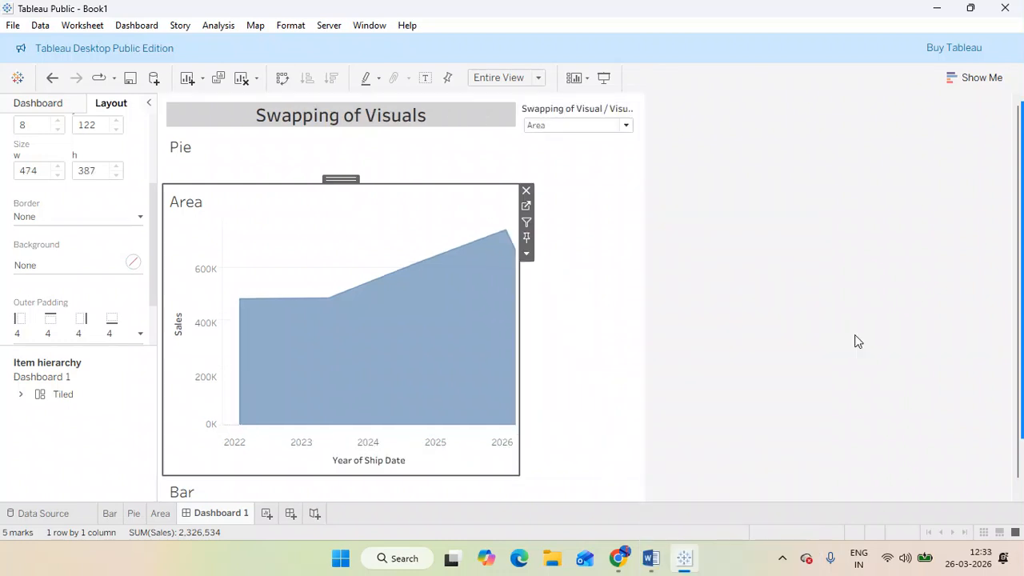
Step: Make the Swapping of Visual / Visual Selection parameter control on Dashboard 1 floating
click(615, 175)
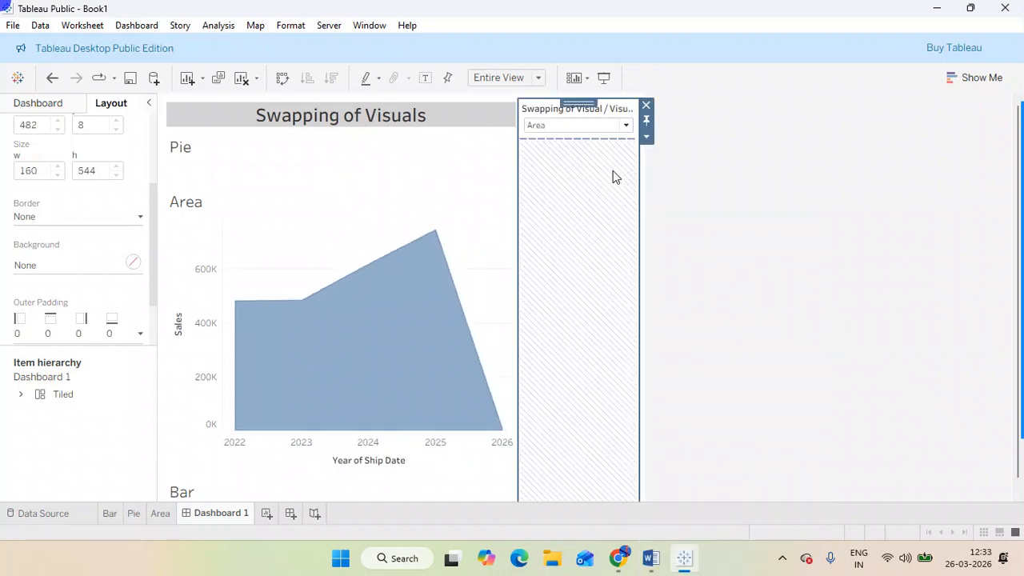
click(647, 136)
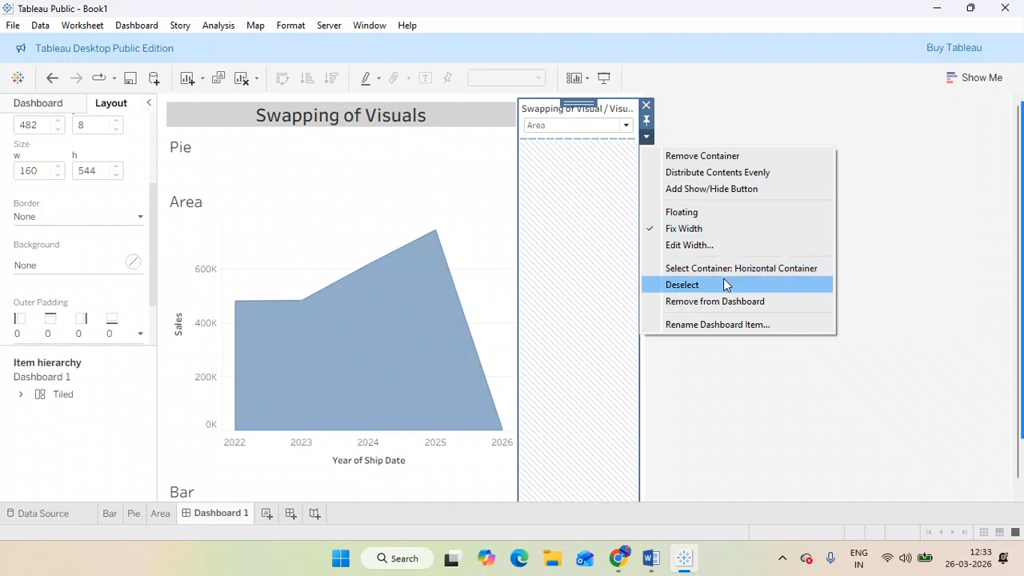
click(701, 157)
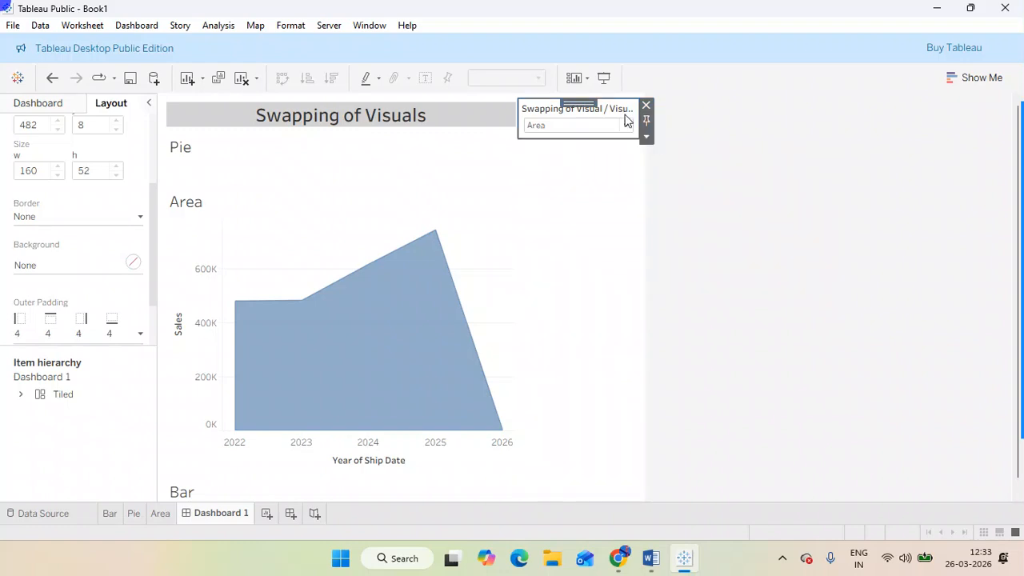
click(646, 136)
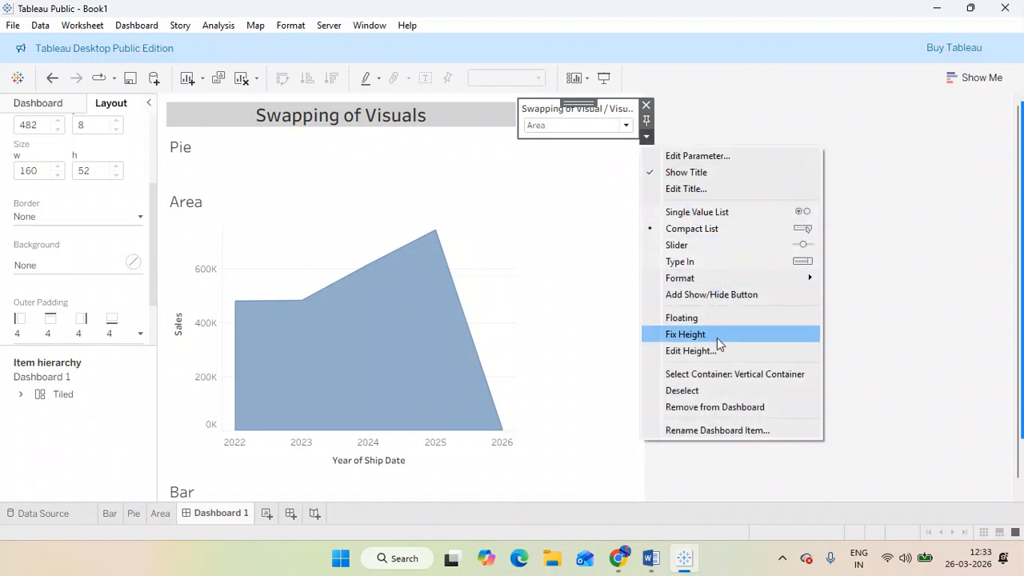
click(699, 310)
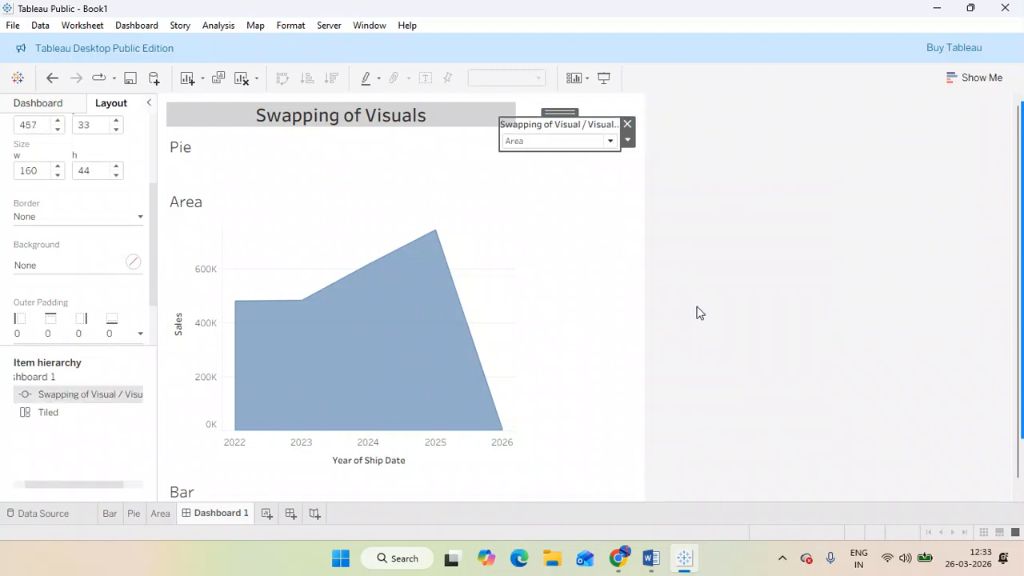
Step: Remove the empty container beside the charts and move the floating parameter control onto the title band, at about x 477, y 12
click(625, 240)
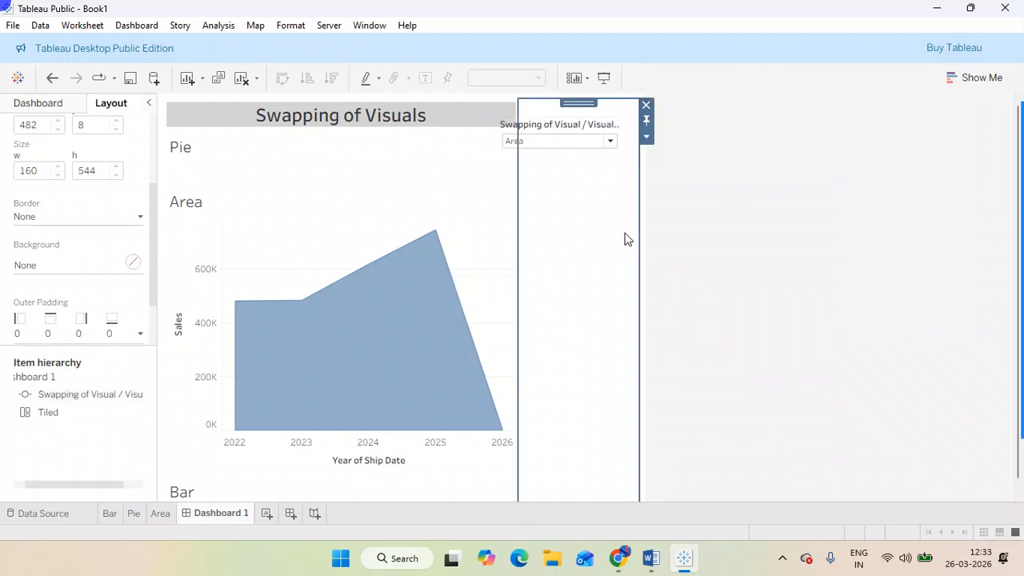
click(647, 105)
click(581, 126)
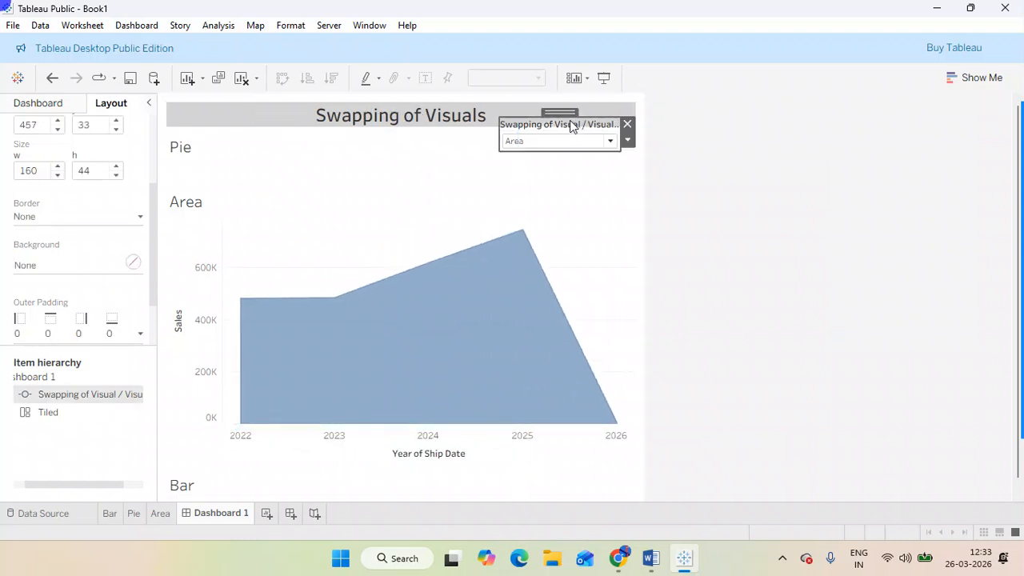
drag(565, 112, 579, 96)
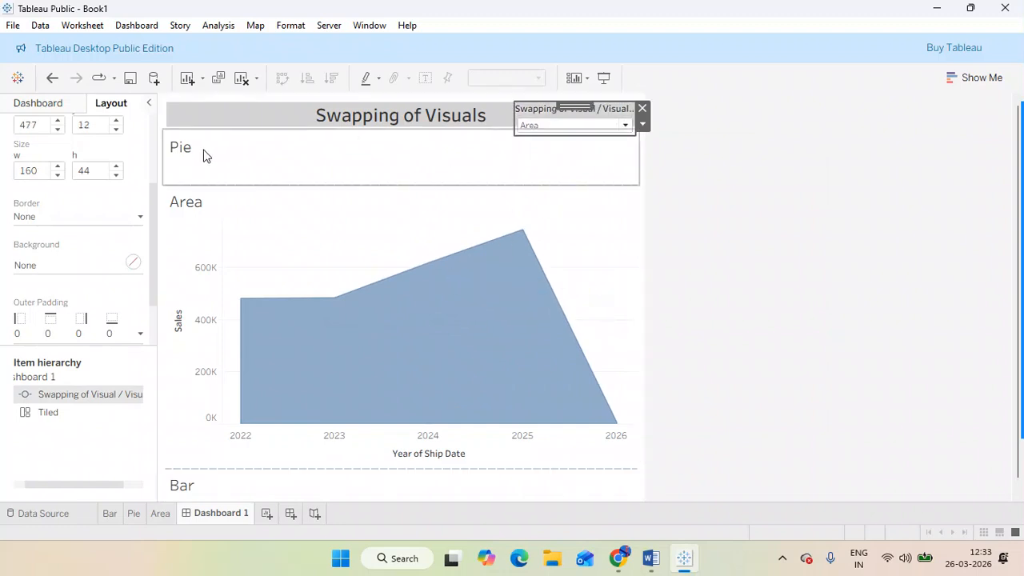
Step: Hide the titles of the Pie, Area and Bar charts on Dashboard 1
click(182, 154)
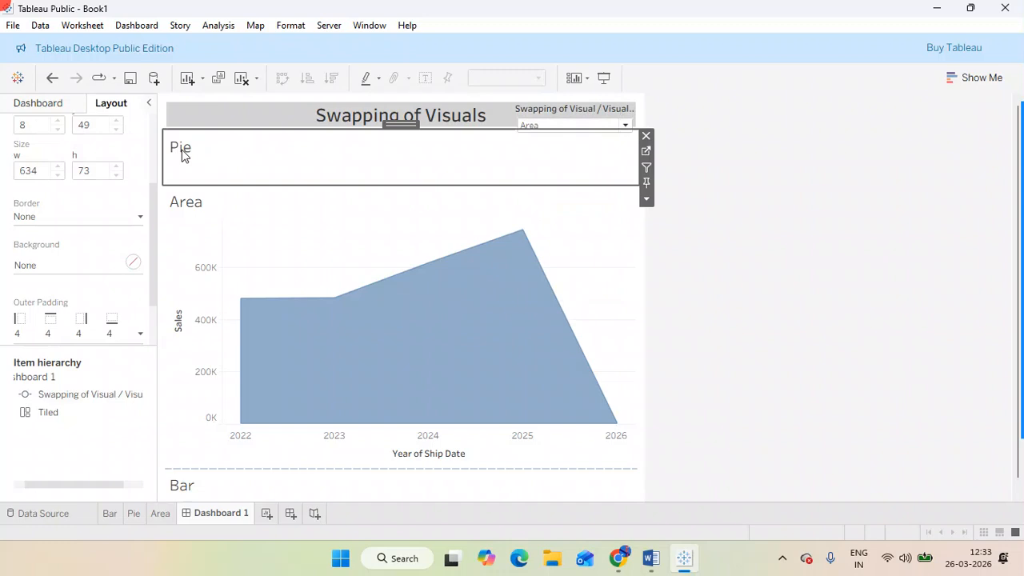
right_click(183, 150)
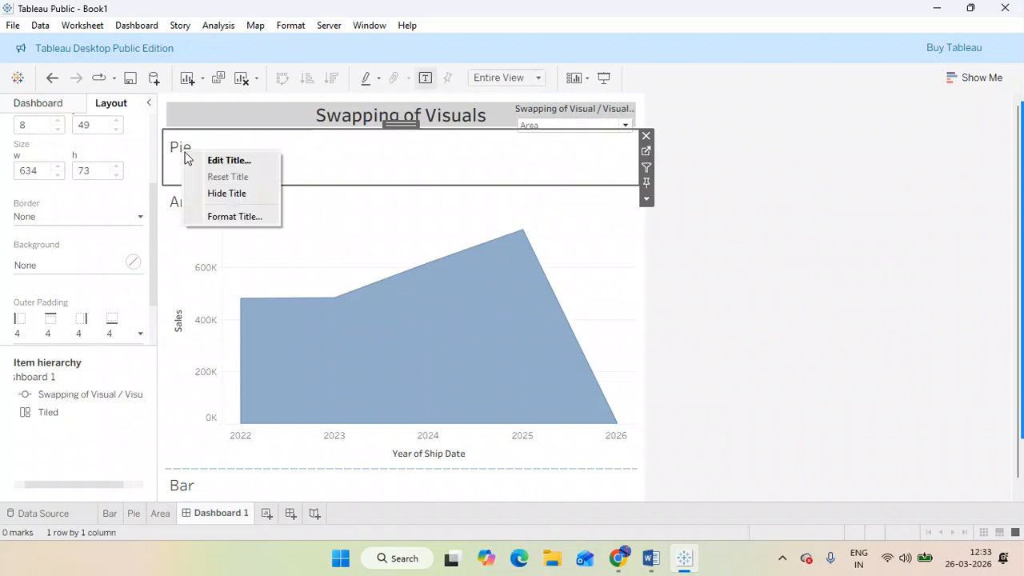
click(222, 192)
click(184, 172)
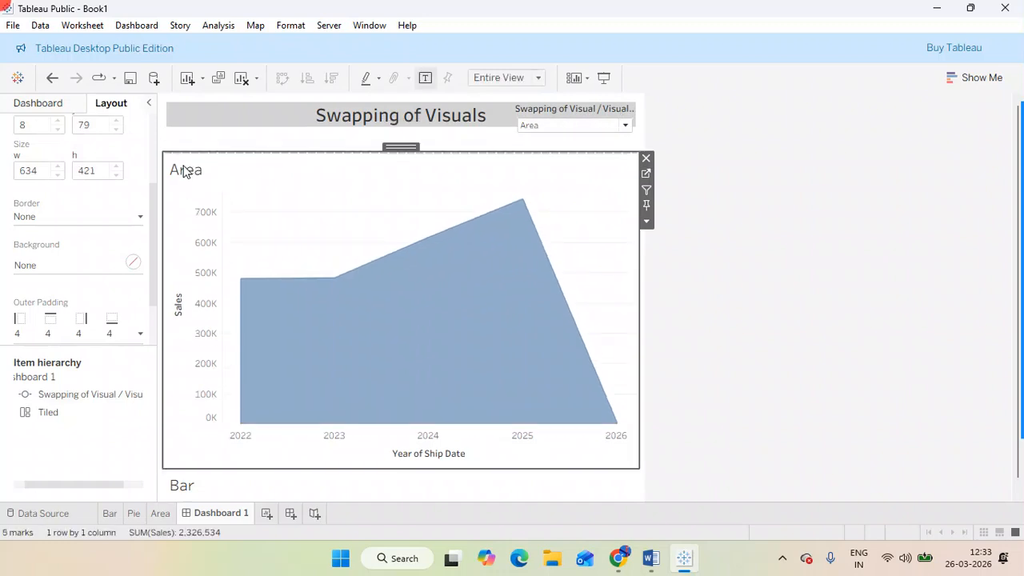
right_click(185, 171)
click(217, 208)
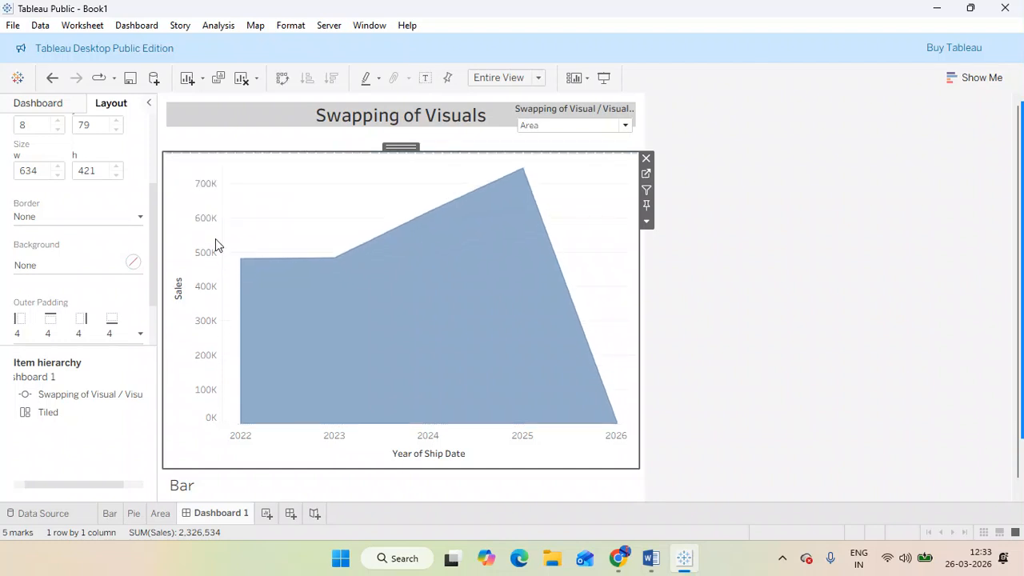
click(187, 487)
right_click(188, 489)
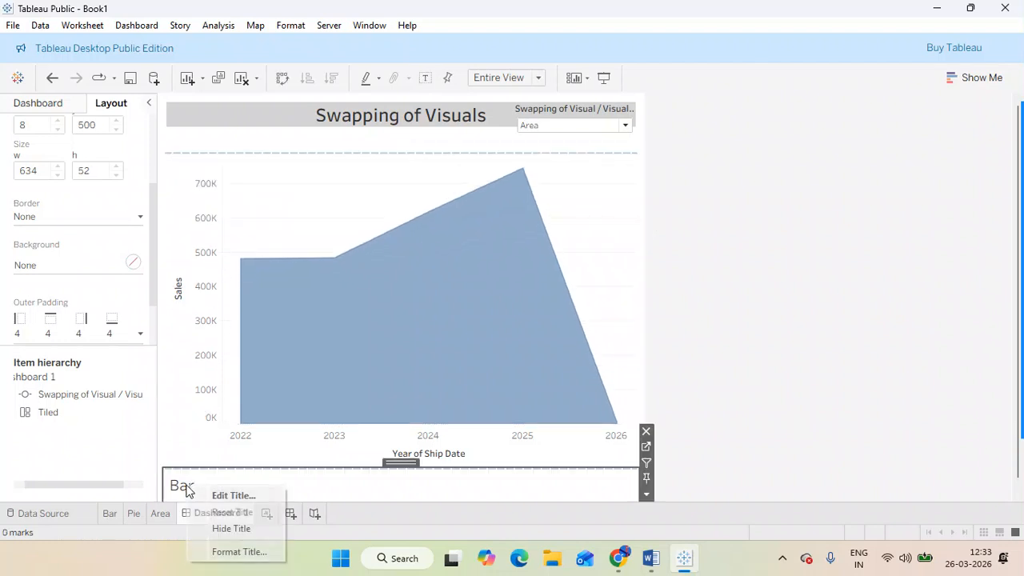
click(229, 528)
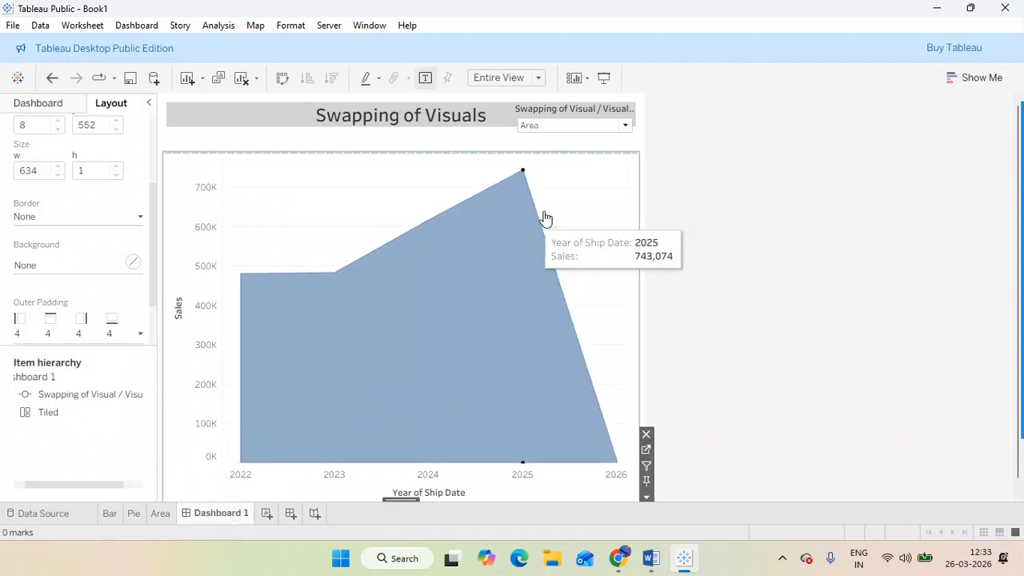
Step: Test the visual swapping by setting the dashboard's parameter control to Bar, Pie and Area in turn
click(623, 125)
click(571, 142)
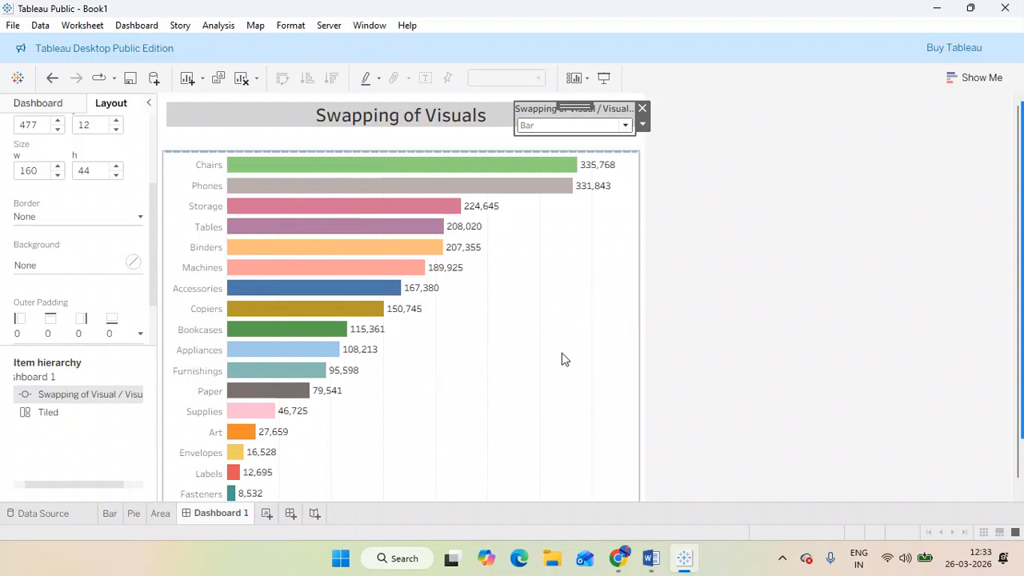
click(617, 126)
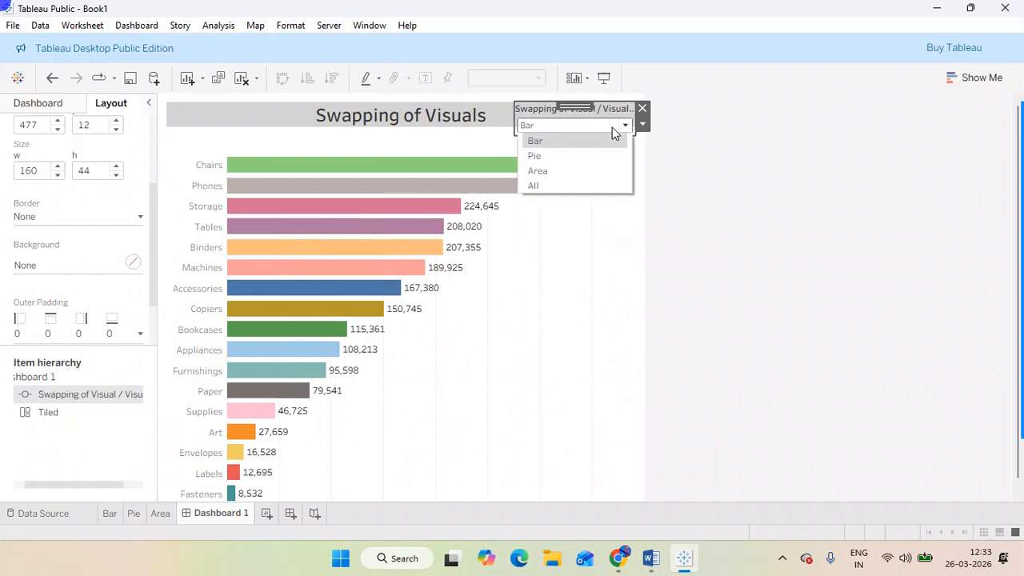
click(590, 156)
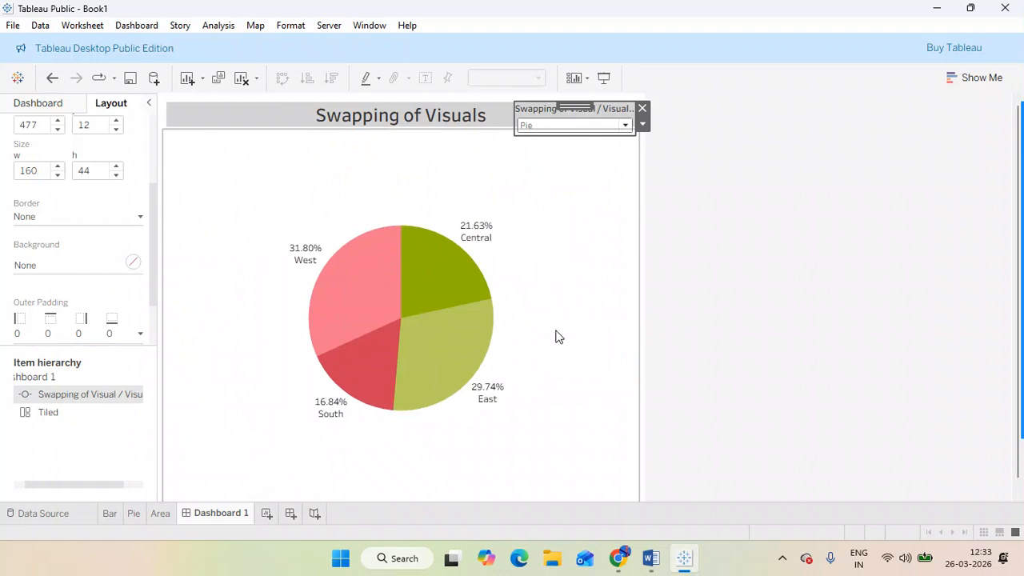
click(614, 133)
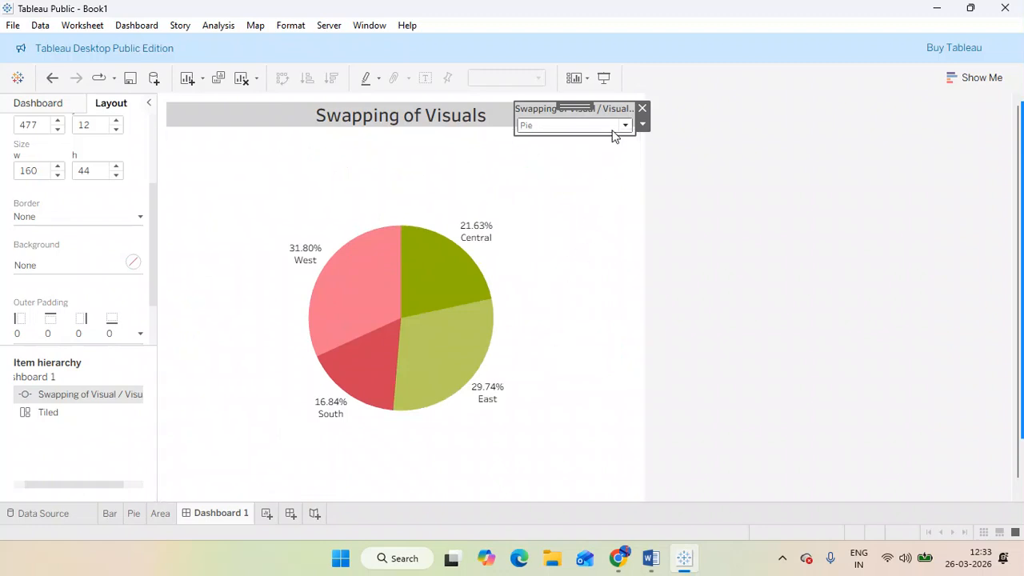
click(563, 170)
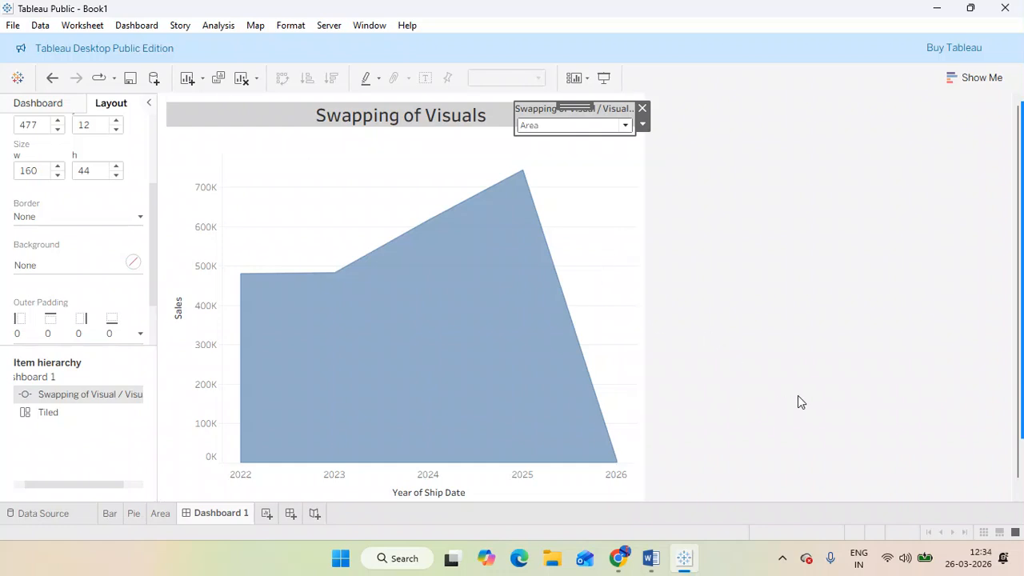
Step: Set the parameter control to All and enlarge the Pie chart's area by lowering its boundary with the Area chart
click(626, 126)
click(561, 185)
scroll(489, 372, down, 1)
scroll(489, 370, down, 1)
scroll(492, 376, up, 1)
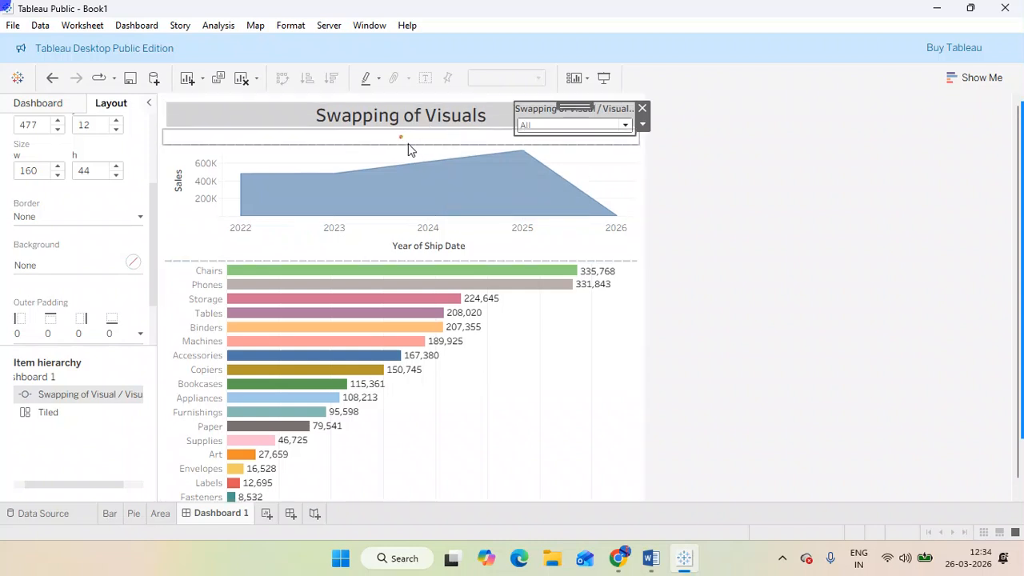
drag(408, 143, 417, 215)
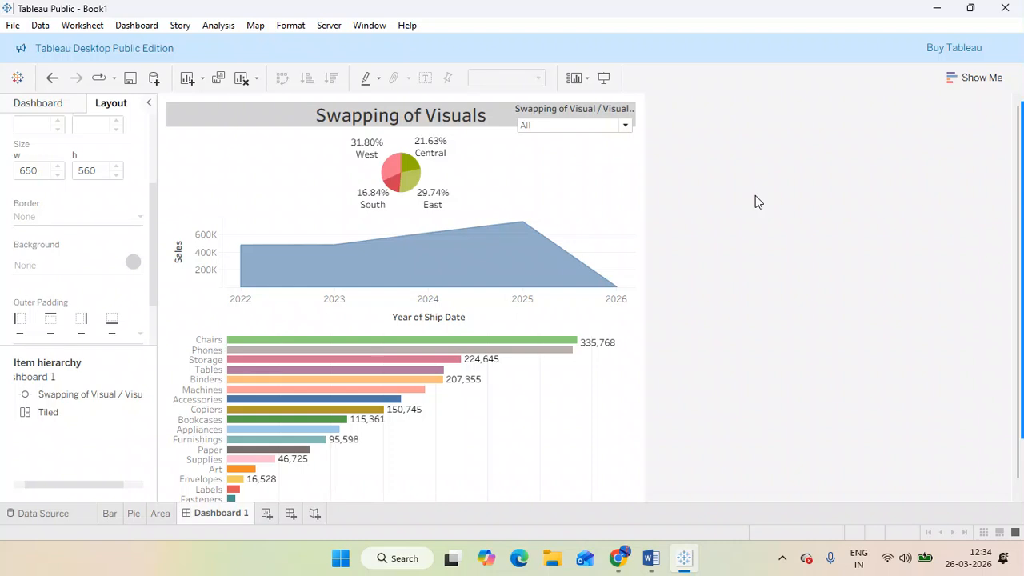
Step: Switch the dashboard's parameter control from All to Area
click(583, 124)
click(558, 128)
click(538, 154)
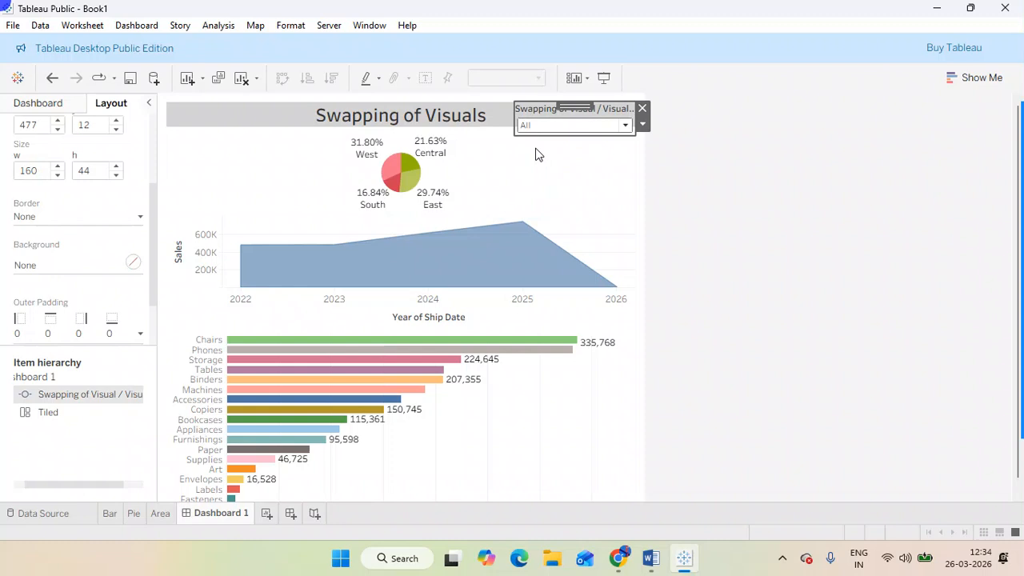
click(576, 126)
click(545, 171)
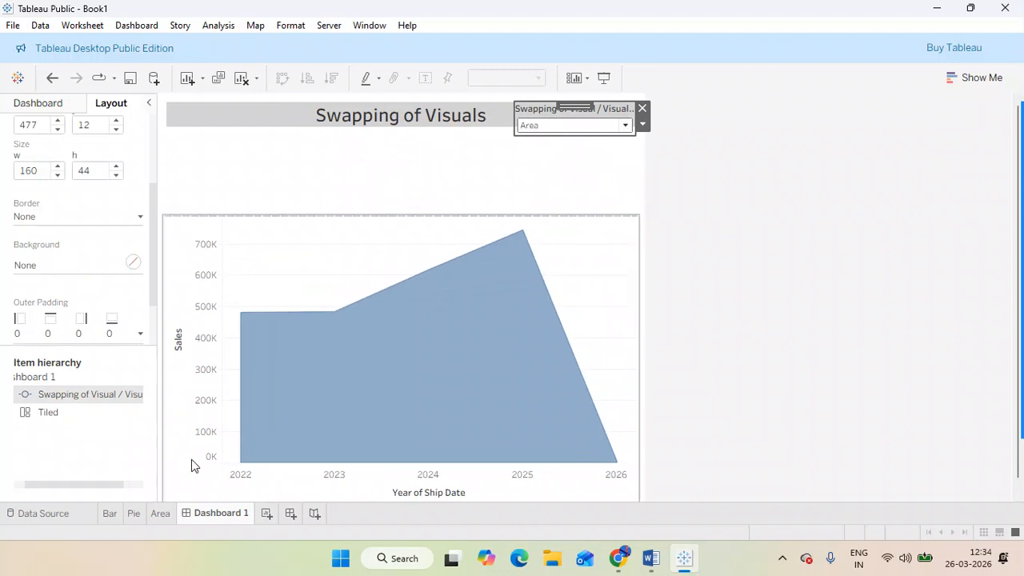
Step: Check the Bar, Pie and Area sheets with the current parameter selection and return to Dashboard 1
click(109, 515)
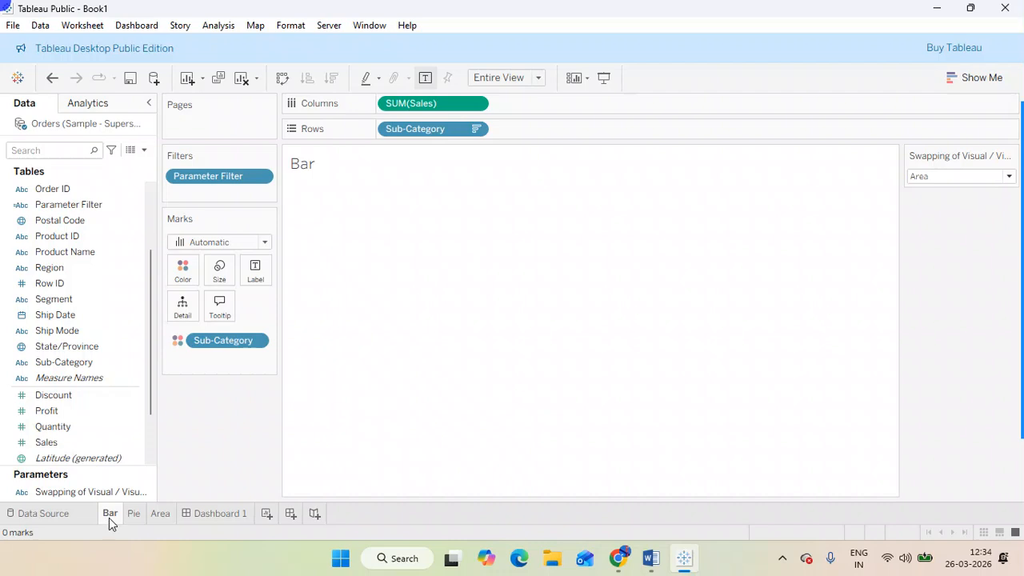
click(132, 515)
click(160, 514)
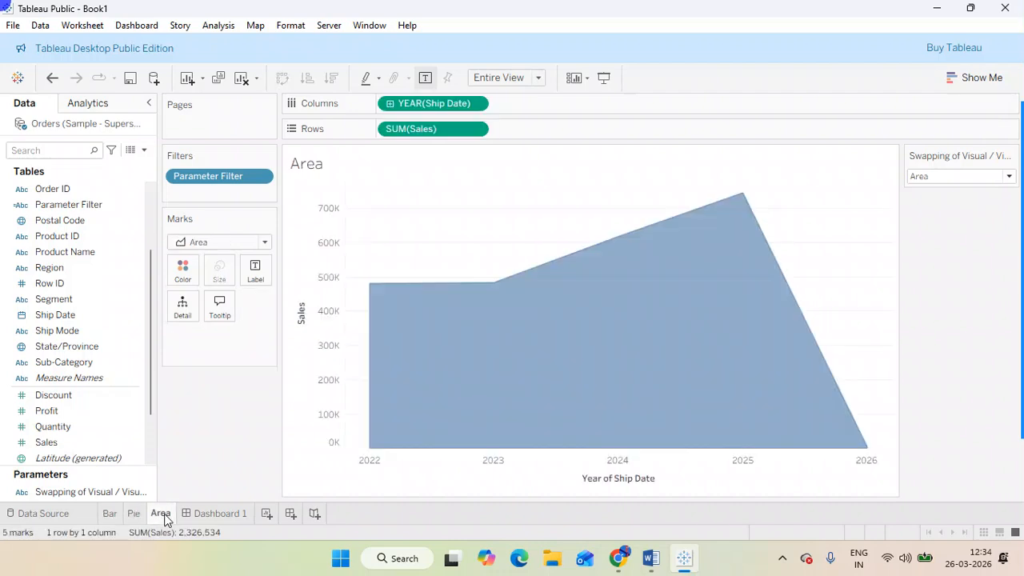
click(205, 514)
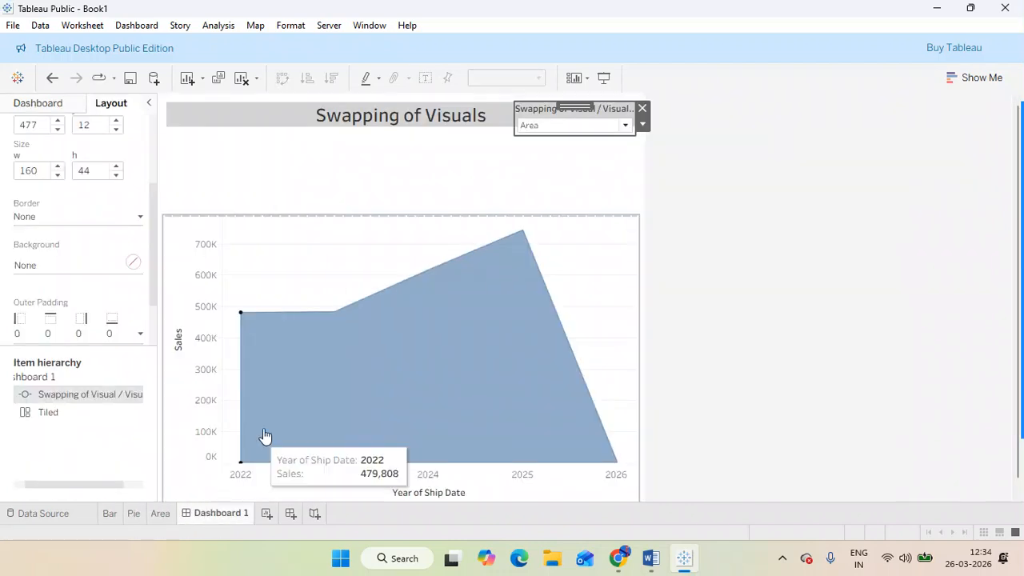